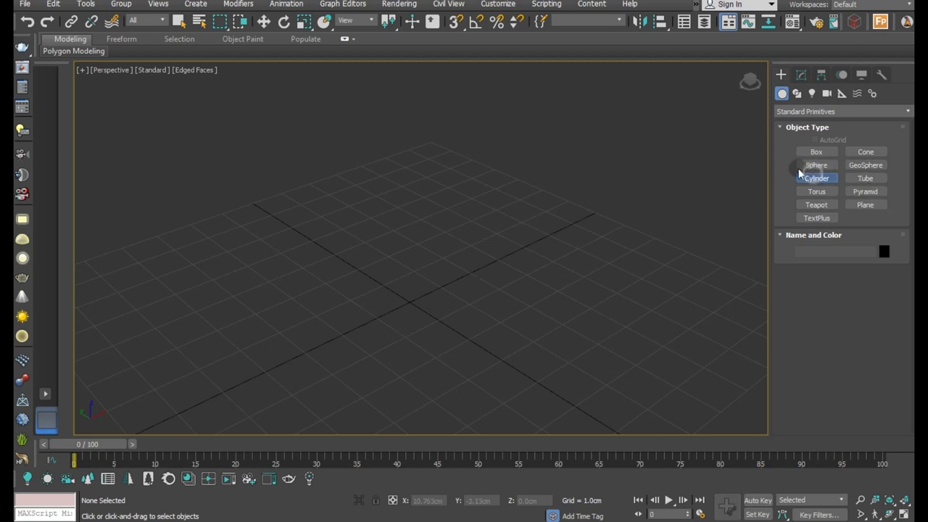
# Draw a cylinder at the grid origin with 3D Snap enabled.
pyautogui.click(816, 178)
pyautogui.click(455, 22)
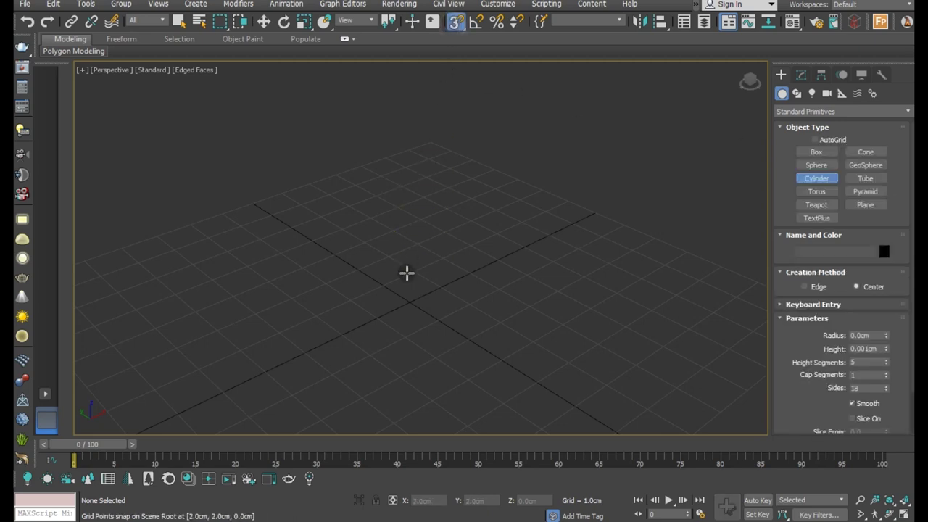
pyautogui.moveTo(425, 306); pyautogui.dragTo(503, 310)
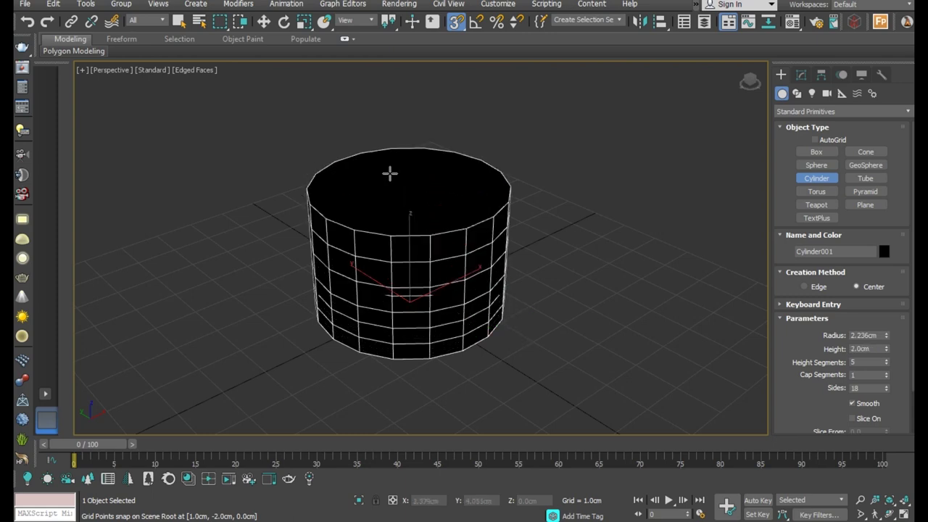
pyautogui.rightClick(370, 134)
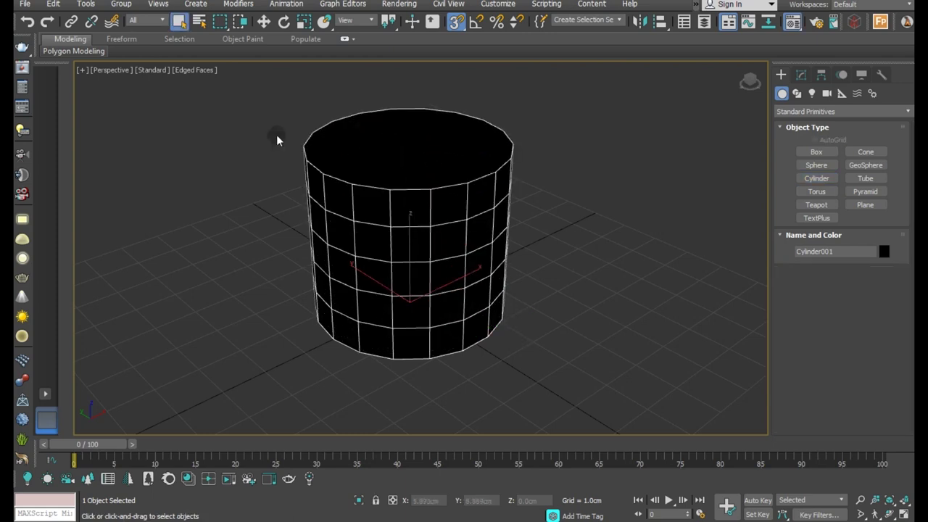
# Assign the default grey material to the cylinder and switch to the Move tool.
pyautogui.press('m')
pyautogui.click(85, 172)
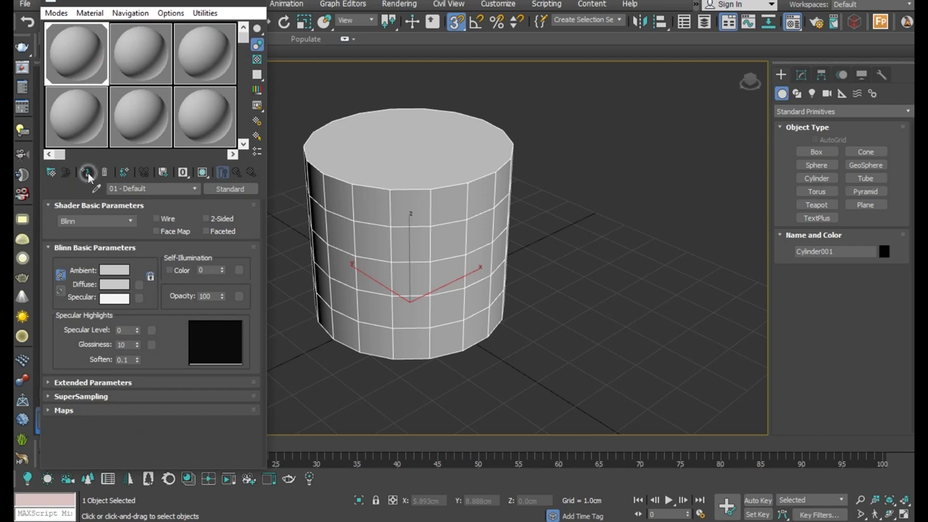
pyautogui.press('m')
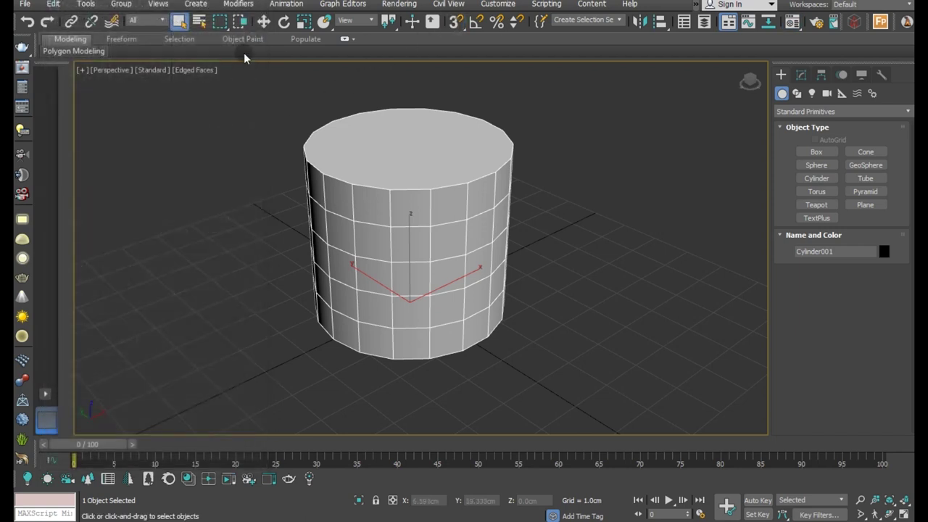
pyautogui.click(259, 22)
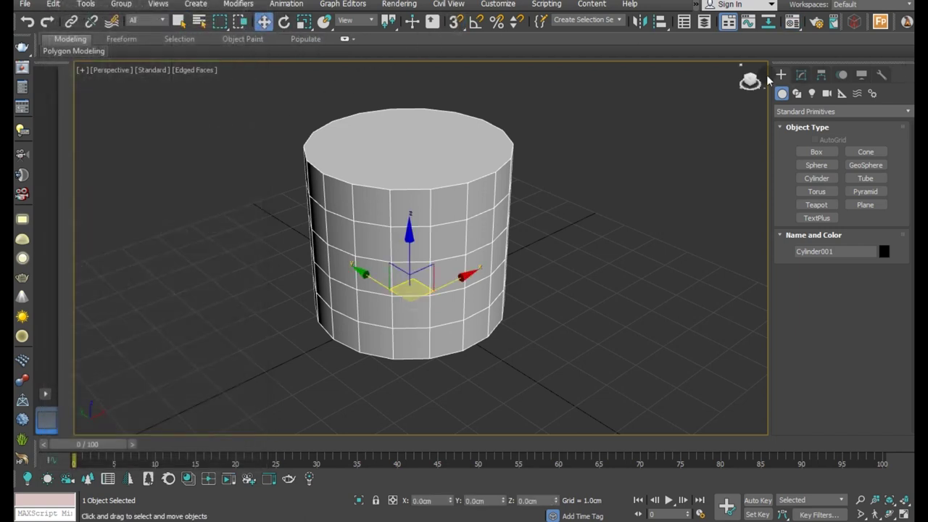
# Set the cylinder to 1 height segment, about 1.07 cm radius and 20 sides.
pyautogui.click(800, 74)
pyautogui.rightClick(886, 288)
pyautogui.moveTo(886, 261); pyautogui.dragTo(891, 301)
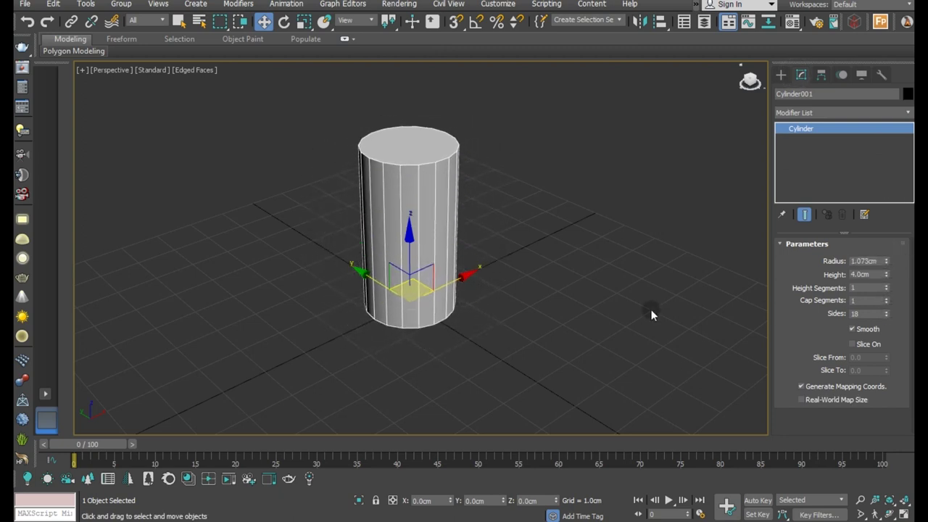
pyautogui.scroll(-3, 446, 349)
pyautogui.moveTo(890, 313); pyautogui.dragTo(890, 310)
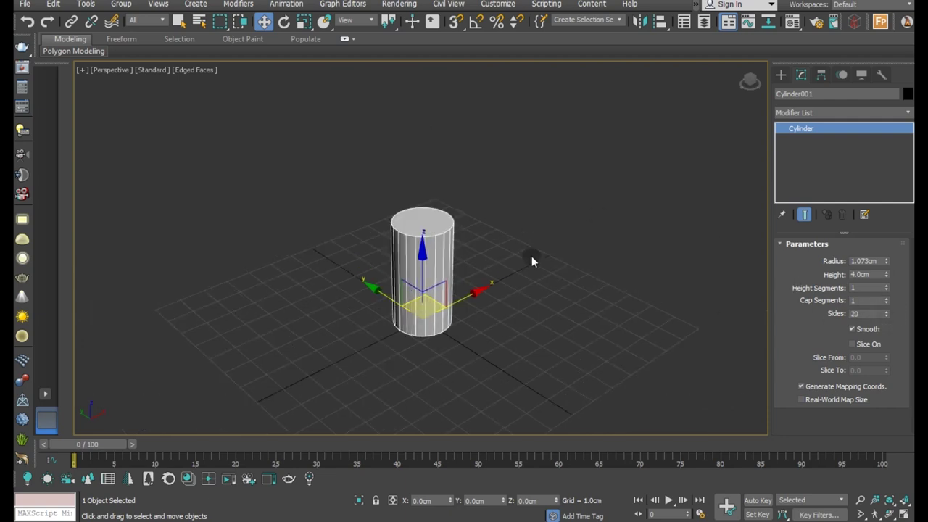
pyautogui.moveTo(458, 272)
pyautogui.keyDown('alt'); pyautogui.mouseDown(button='middle')
pyautogui.moveTo(522, 265)
pyautogui.moveTo(507, 246)
pyautogui.mouseUp(button='middle'); pyautogui.keyUp('alt')
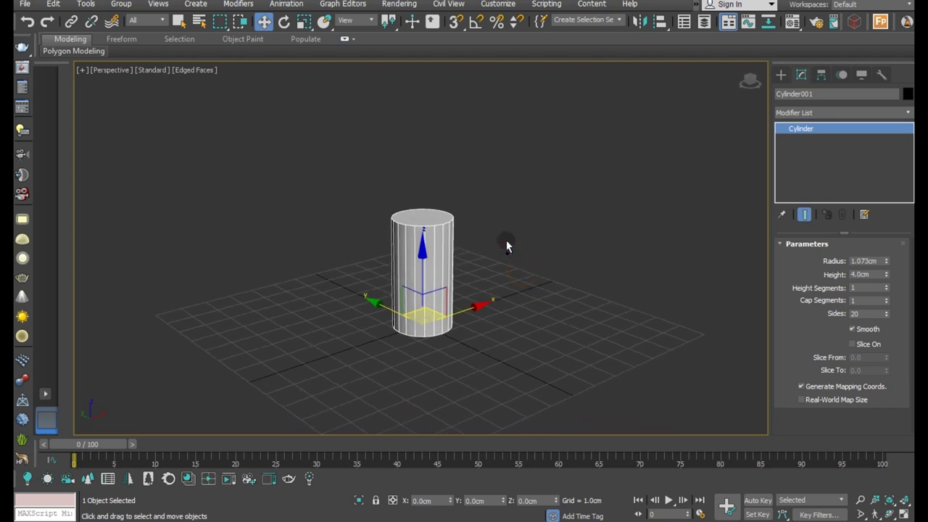
# Raise the column to about 8.8 cm tall and convert it to an Editable Poly.
pyautogui.rightClick(832, 151)
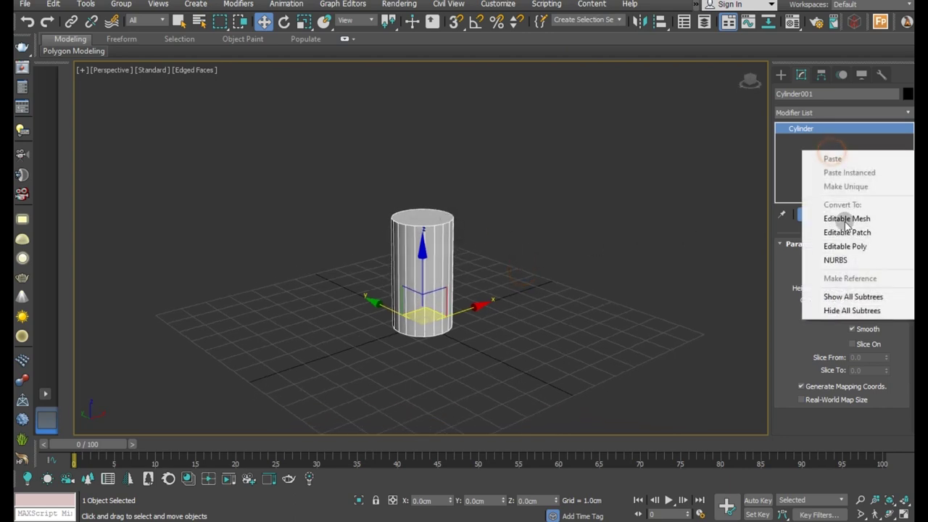
pyautogui.click(793, 279)
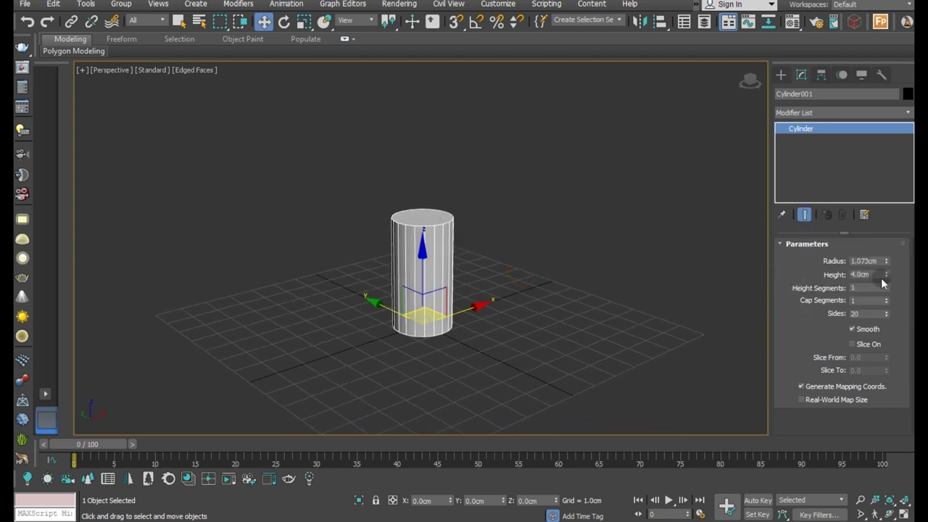
pyautogui.moveTo(886, 275); pyautogui.dragTo(878, 209)
pyautogui.moveTo(885, 279); pyautogui.dragTo(883, 258)
pyautogui.rightClick(840, 176)
pyautogui.click(856, 273)
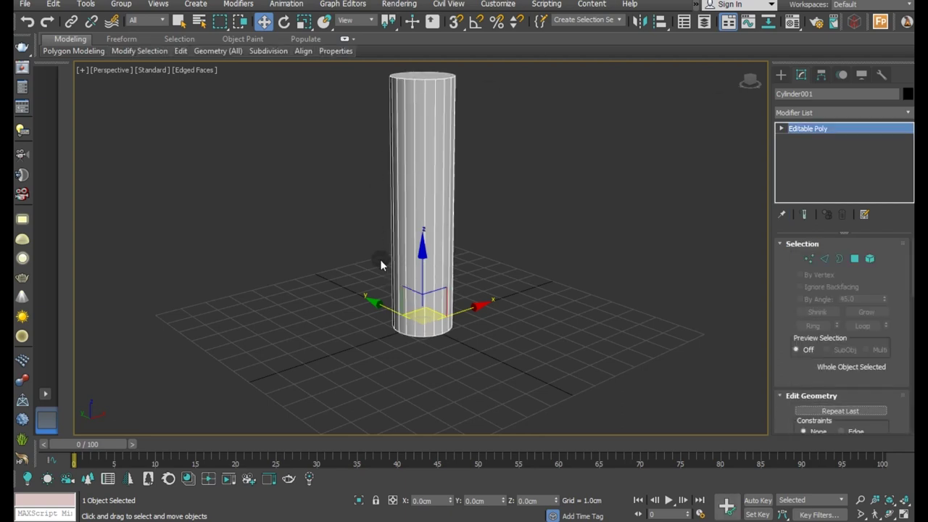
pyautogui.press('t')
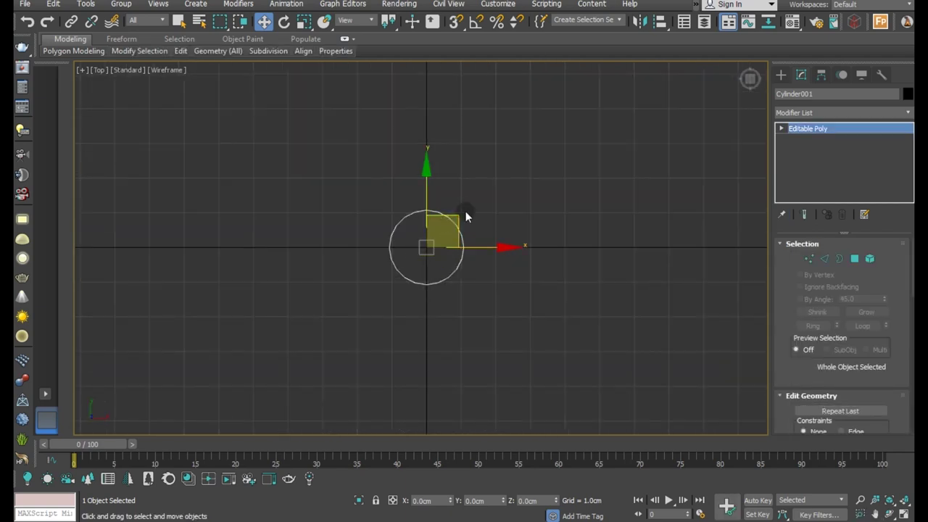
# Draw a long 9.48 × 1.64 cm box across the column in Top view.
pyautogui.click(780, 75)
pyautogui.click(817, 152)
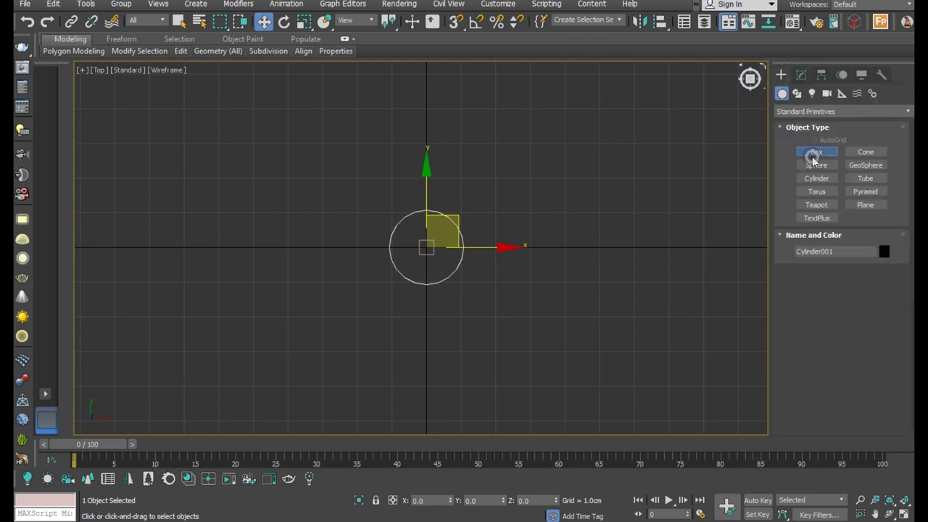
pyautogui.moveTo(401, 77)
pyautogui.mouseDown()
pyautogui.moveTo(454, 403)
pyautogui.moveTo(454, 393)
pyautogui.mouseUp()
pyautogui.click(451, 382)
pyautogui.press('w')
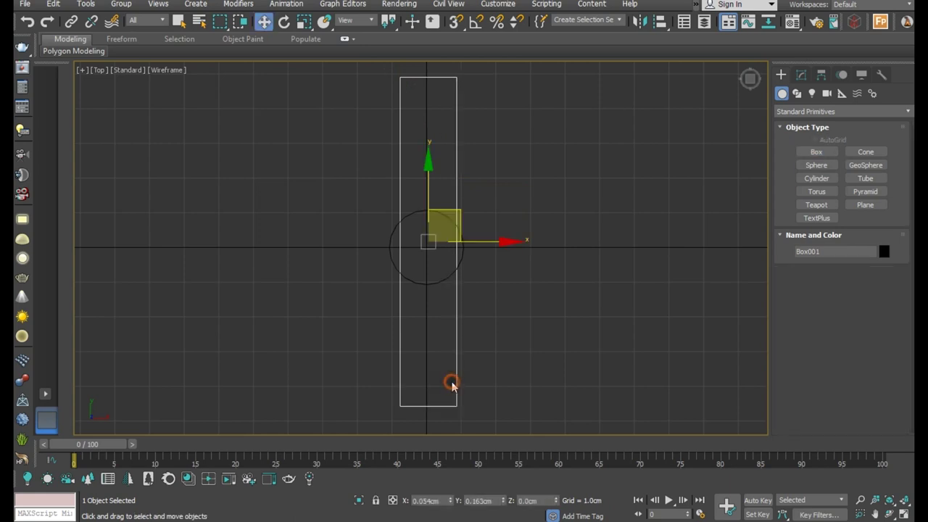
pyautogui.press('p')
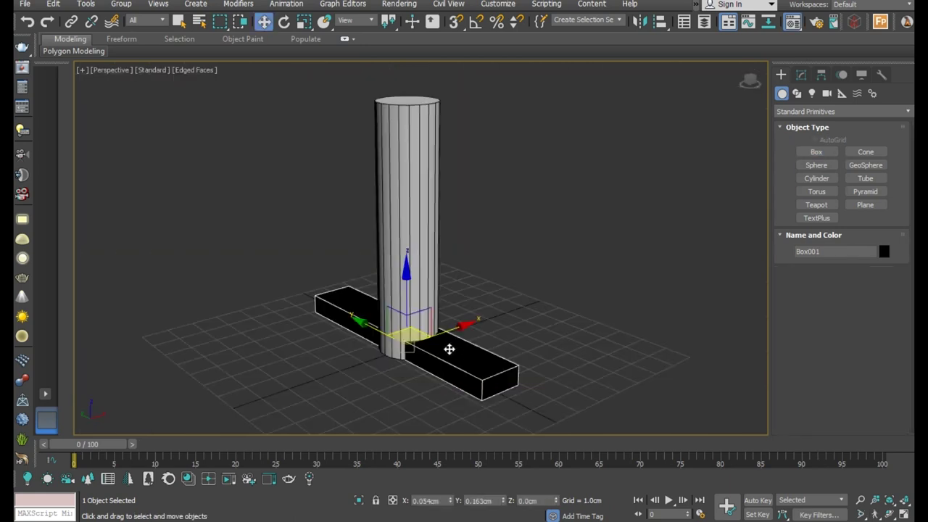
# Give the box the grey material and lift it onto the column's top.
pyautogui.press('m')
pyautogui.click(88, 172)
pyautogui.press('m')
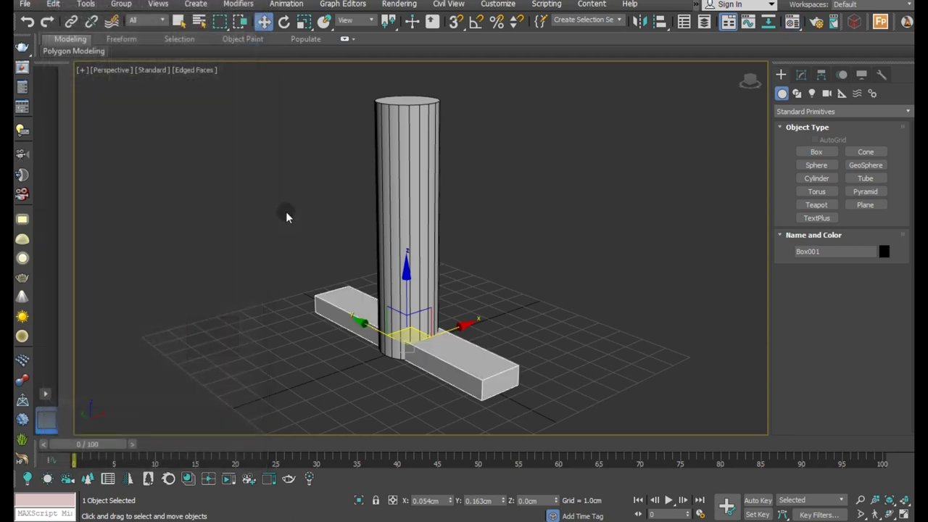
pyautogui.moveTo(410, 297); pyautogui.dragTo(439, 61)
pyautogui.scroll(1, 439, 131)
pyautogui.scroll(1, 429, 170)
pyautogui.scroll(1, 428, 170)
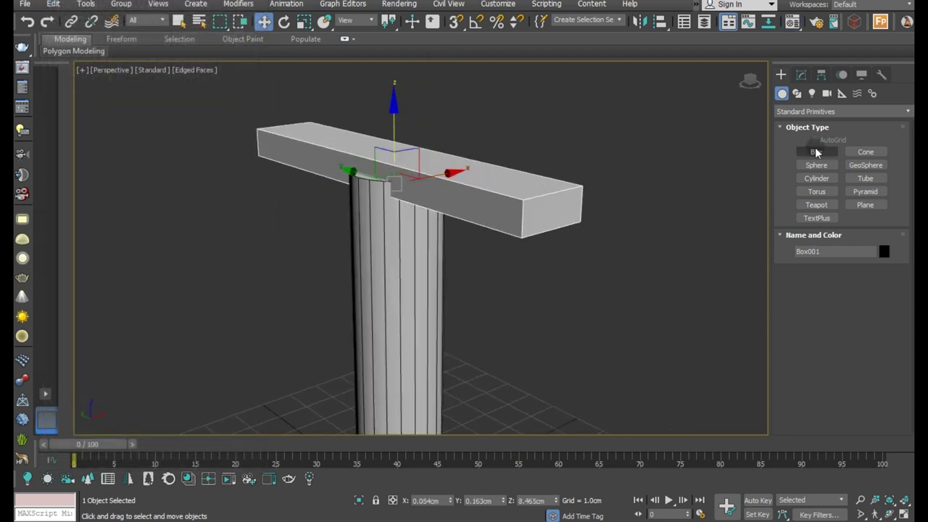
pyautogui.click(800, 74)
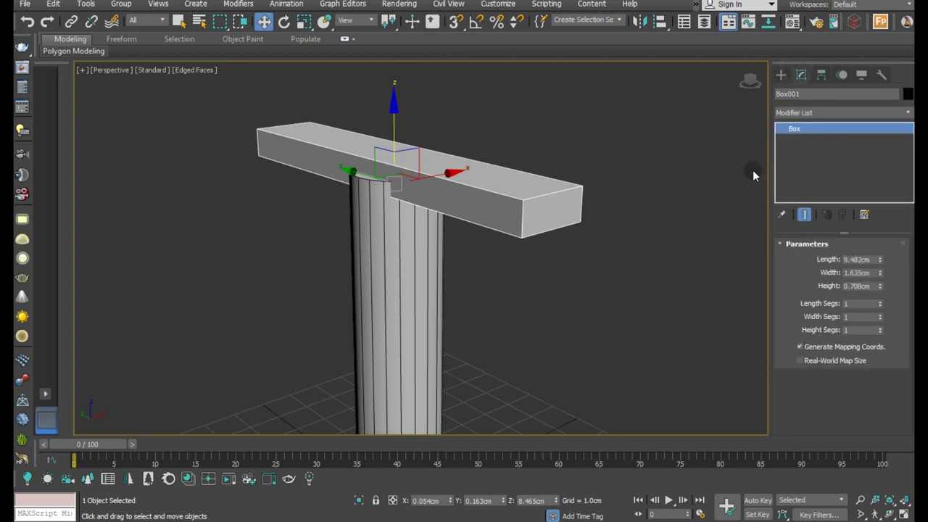
# Resize the crossbeam to 1.098 cm tall and 1.324 cm wide, then convert to Editable Poly.
pyautogui.moveTo(881, 288); pyautogui.dragTo(872, 240)
pyautogui.moveTo(880, 273); pyautogui.dragTo(884, 285)
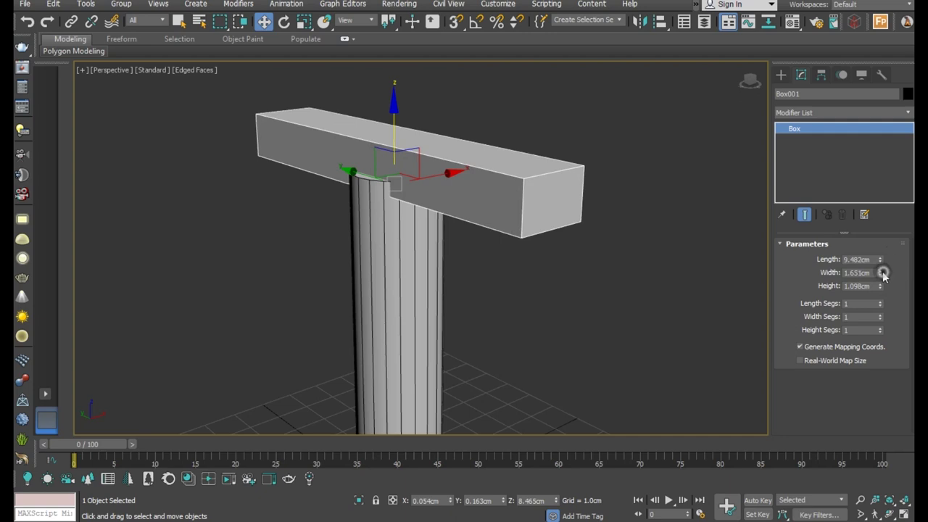
pyautogui.rightClick(832, 134)
pyautogui.click(845, 231)
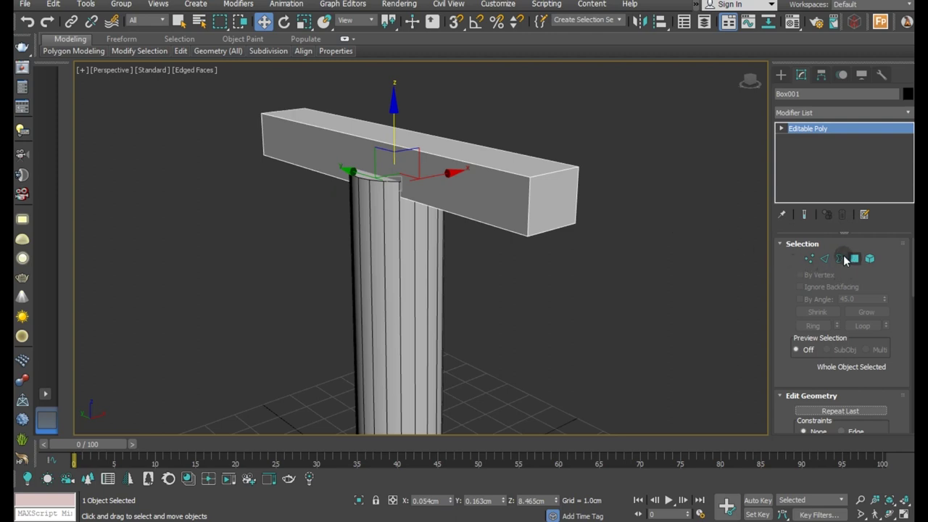
# Select the beam's four lengthwise edges in Edge mode.
pyautogui.keyDown('alt'); pyautogui.moveTo(507, 234); pyautogui.dragTo(573, 232, button='middle'); pyautogui.keyUp('alt')
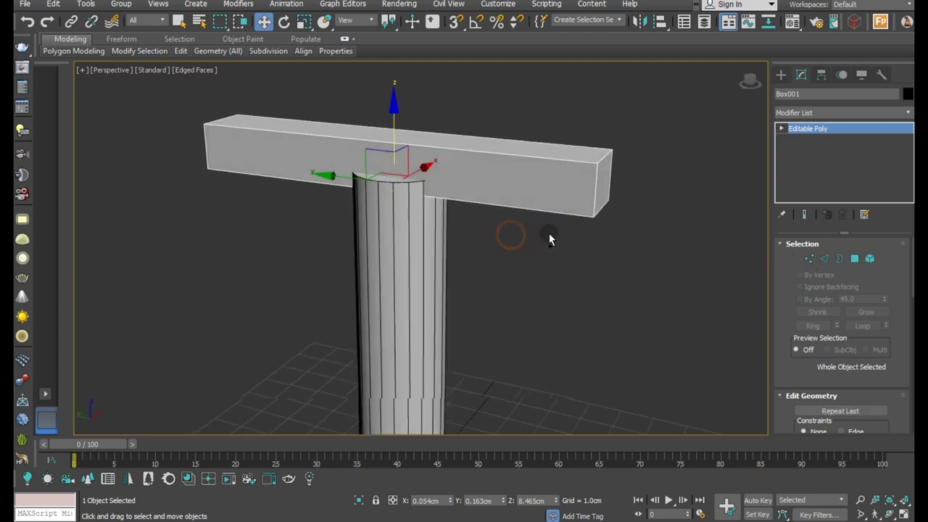
pyautogui.click(825, 260)
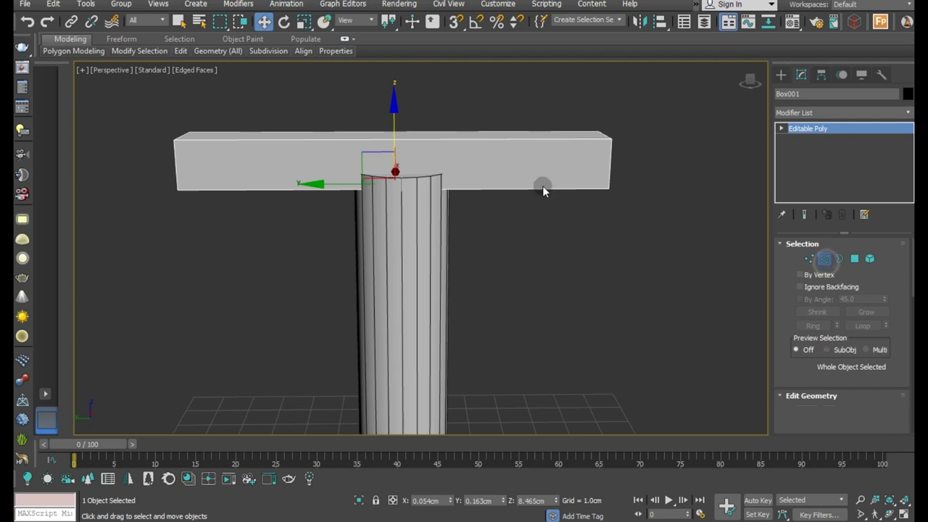
pyautogui.click(437, 257)
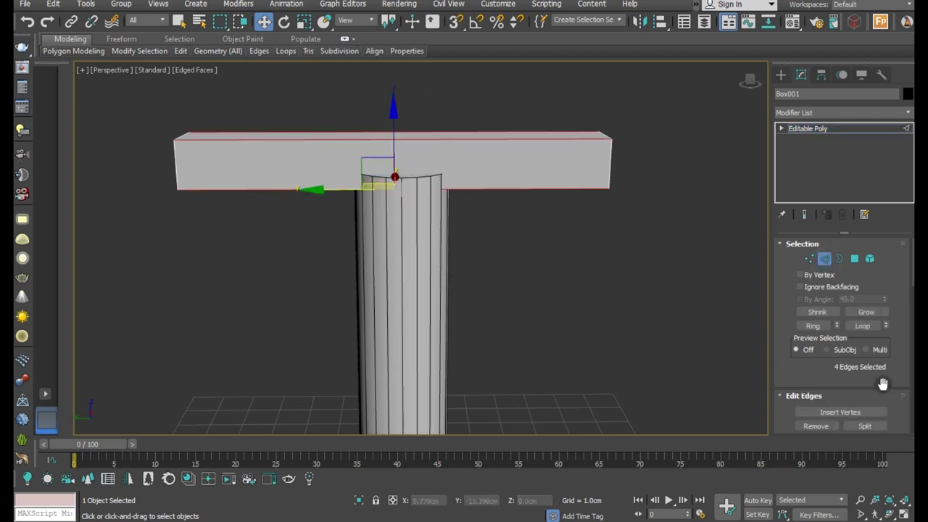
# Connect the lengthwise edges to split the beam into three sections.
pyautogui.scroll(-2, 882, 384)
pyautogui.click(882, 413)
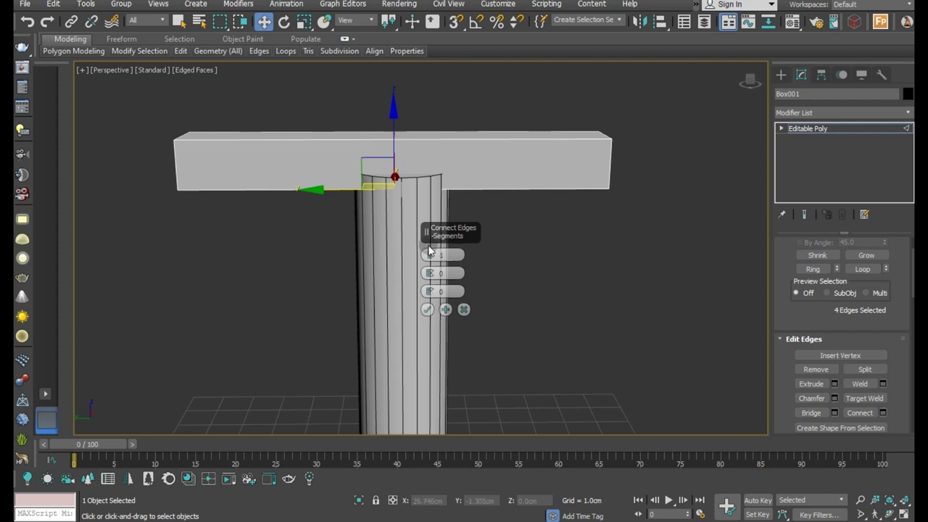
pyautogui.click(427, 310)
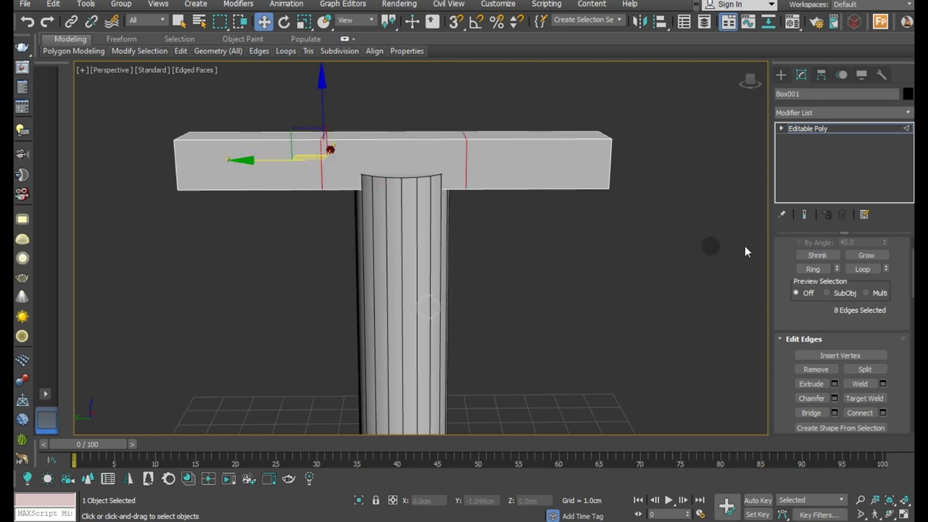
# Raise the top and bottom edges at both beam ends so the arms angle upward.
pyautogui.click(601, 134)
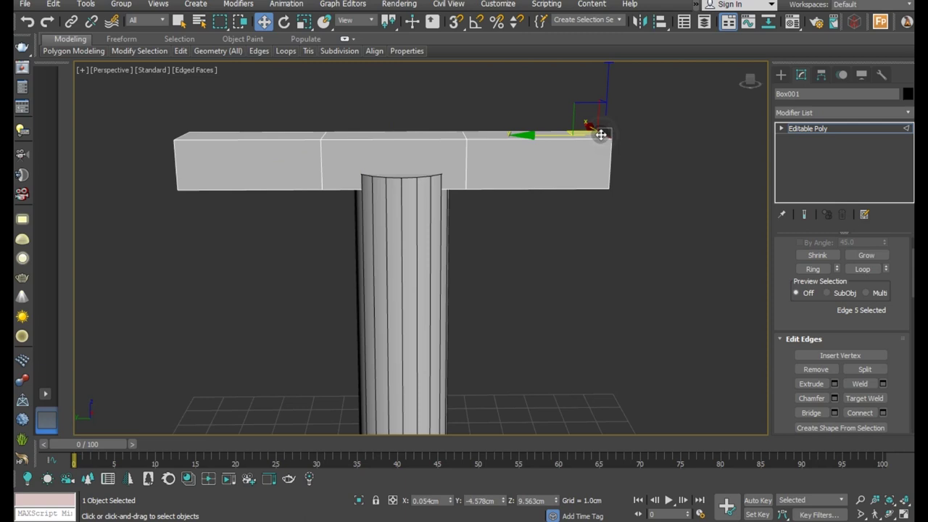
pyautogui.keyDown('ctrl'); pyautogui.click(183, 136); pyautogui.keyUp('ctrl')
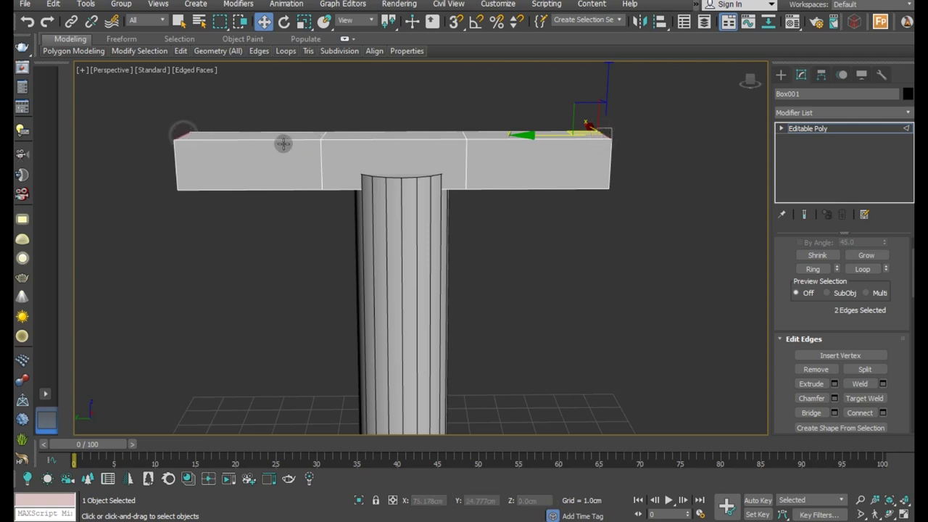
pyautogui.keyDown('alt'); pyautogui.moveTo(362, 166); pyautogui.dragTo(200, 120, button='middle'); pyautogui.keyUp('alt')
pyautogui.moveTo(178, 116); pyautogui.dragTo(174, 89)
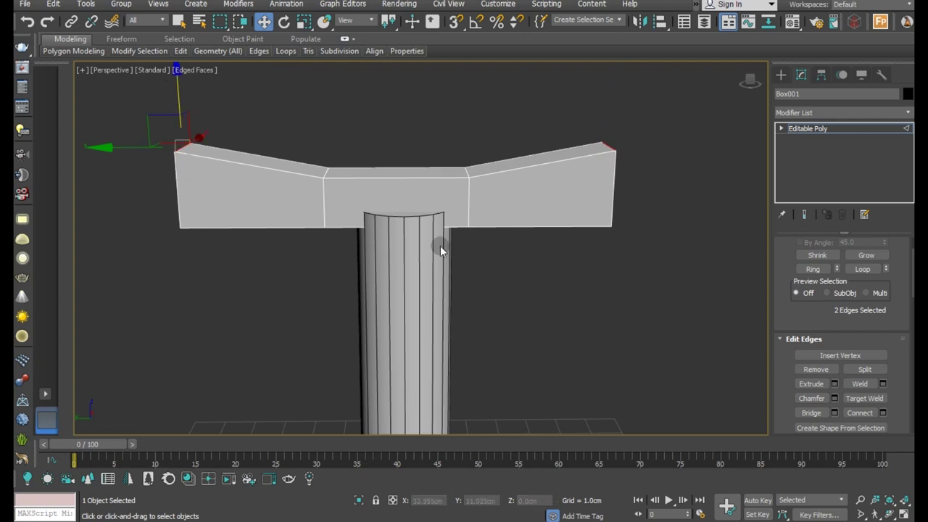
pyautogui.moveTo(599, 250)
pyautogui.keyDown('alt'); pyautogui.mouseDown(button='middle')
pyautogui.moveTo(561, 210)
pyautogui.moveTo(611, 182)
pyautogui.mouseUp(button='middle'); pyautogui.keyUp('alt')
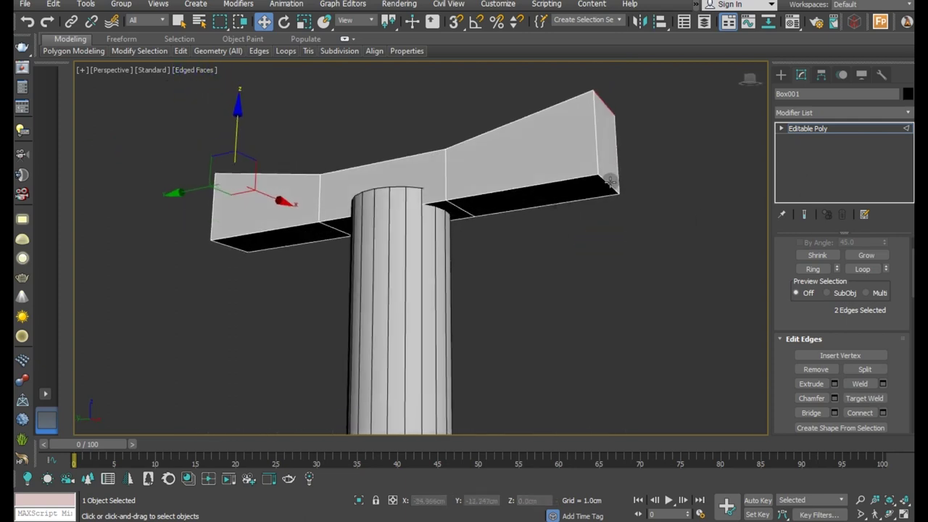
pyautogui.click(605, 187)
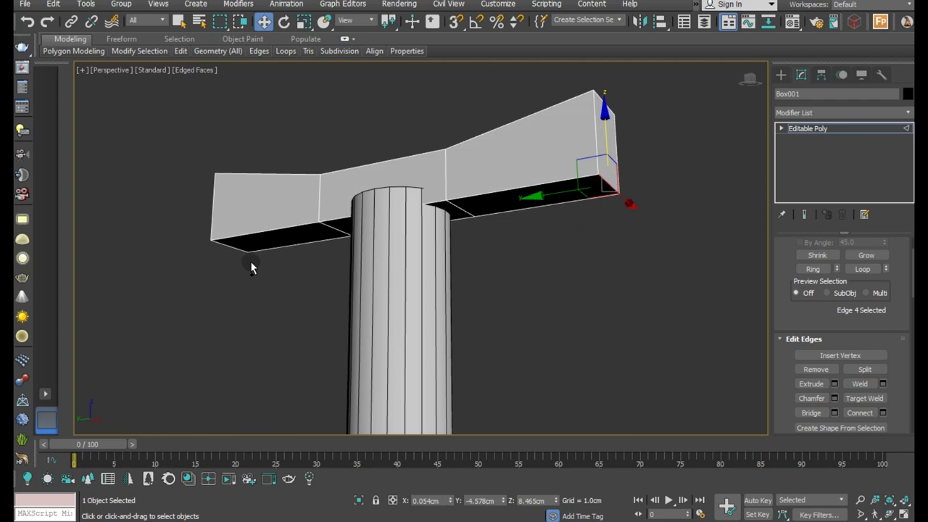
pyautogui.keyDown('ctrl'); pyautogui.click(234, 245); pyautogui.keyUp('ctrl')
pyautogui.moveTo(237, 197); pyautogui.dragTo(248, 160)
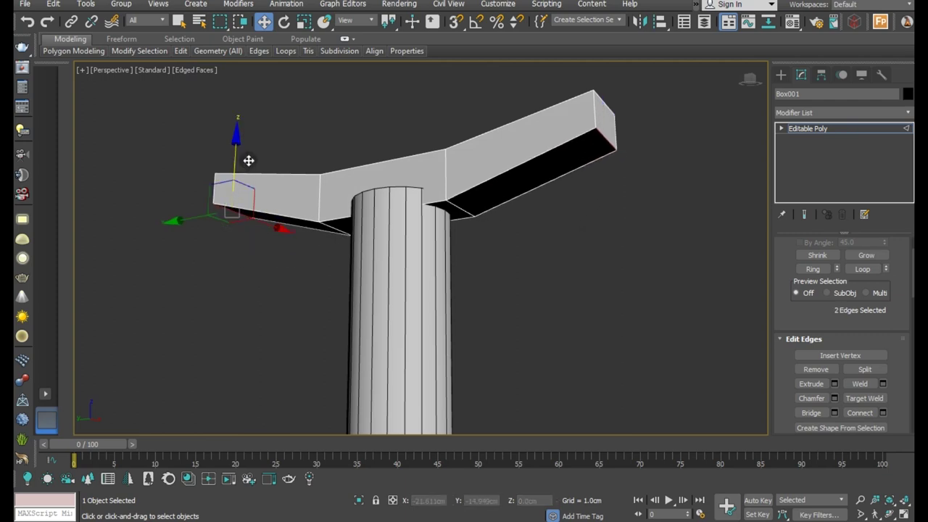
pyautogui.moveTo(374, 228)
pyautogui.keyDown('alt'); pyautogui.mouseDown(button='middle')
pyautogui.moveTo(367, 252)
pyautogui.moveTo(407, 263)
pyautogui.mouseUp(button='middle'); pyautogui.keyUp('alt')
# Select the cap's three top faces in Polygon mode and apply Make Planar.
pyautogui.click(782, 129)
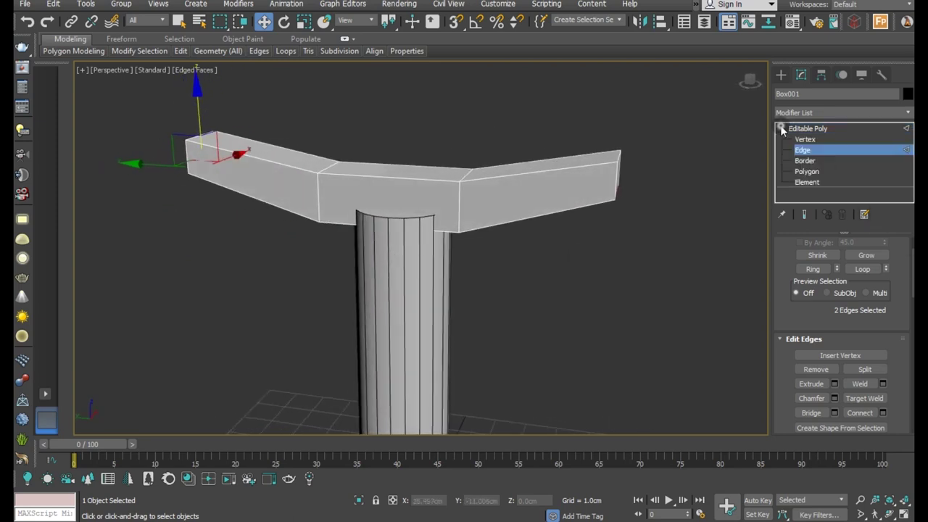
pyautogui.click(804, 160)
pyautogui.click(805, 171)
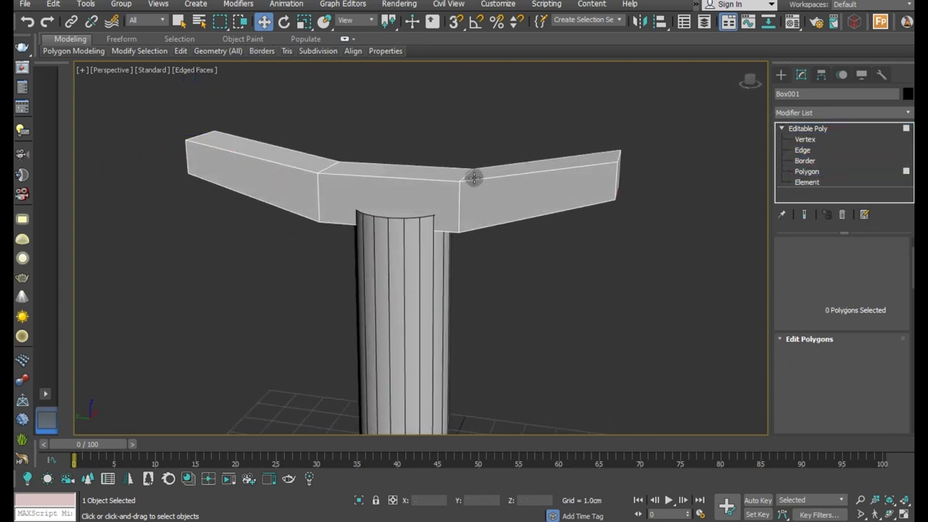
pyautogui.click(408, 170)
pyautogui.keyDown('ctrl'); pyautogui.click(479, 174); pyautogui.keyUp('ctrl')
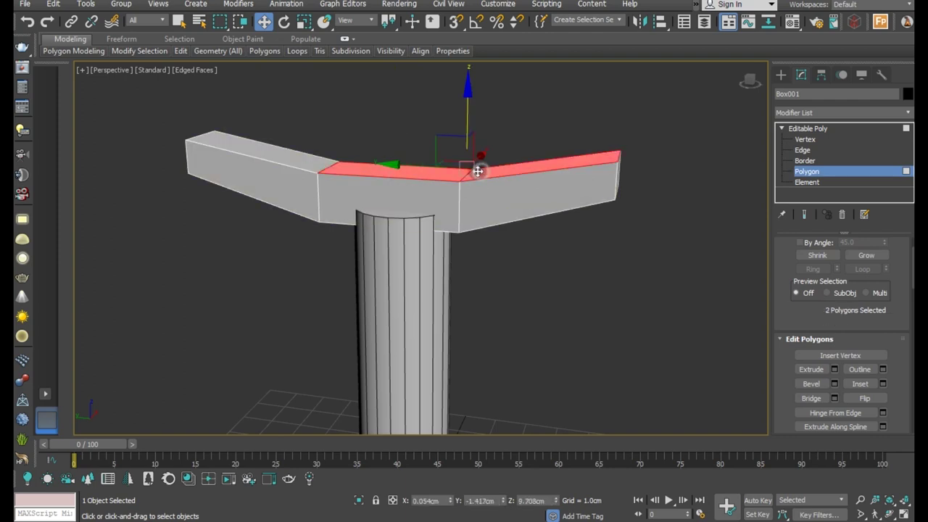
pyautogui.keyDown('ctrl'); pyautogui.click(310, 158); pyautogui.keyUp('ctrl')
pyautogui.scroll(-5, 846, 336)
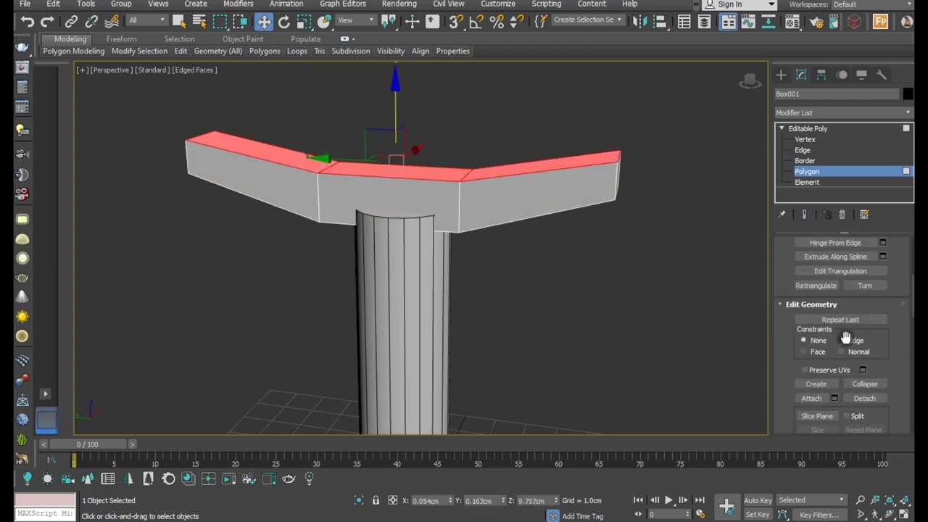
pyautogui.scroll(-3, 843, 344)
pyautogui.click(824, 378)
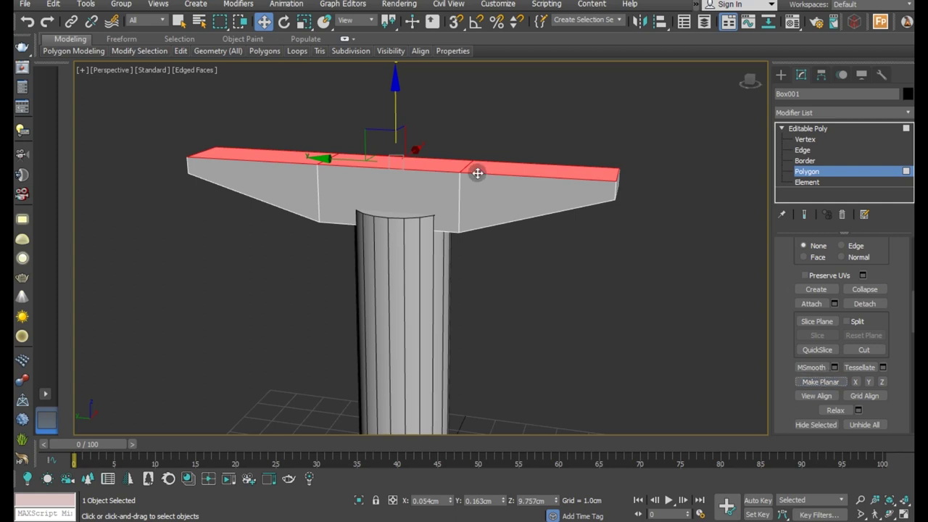
pyautogui.moveTo(507, 204)
pyautogui.keyDown('alt'); pyautogui.mouseDown(button='middle')
pyautogui.moveTo(477, 194)
pyautogui.moveTo(490, 198)
pyautogui.mouseUp(button='middle'); pyautogui.keyUp('alt')
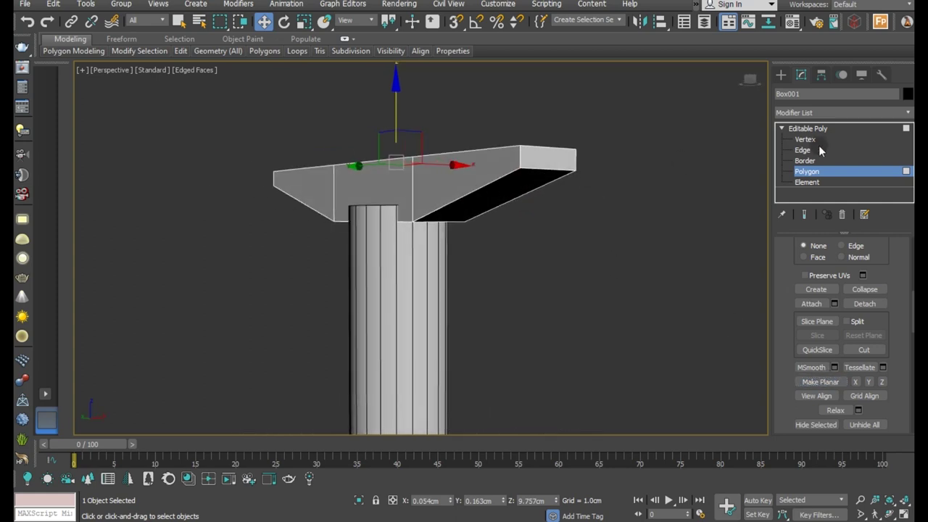
# Exit sub-object mode, deselect the column, switch to Top view and start Box creation.
pyautogui.click(808, 128)
pyautogui.scroll(-4, 435, 167)
pyautogui.scroll(-2, 464, 214)
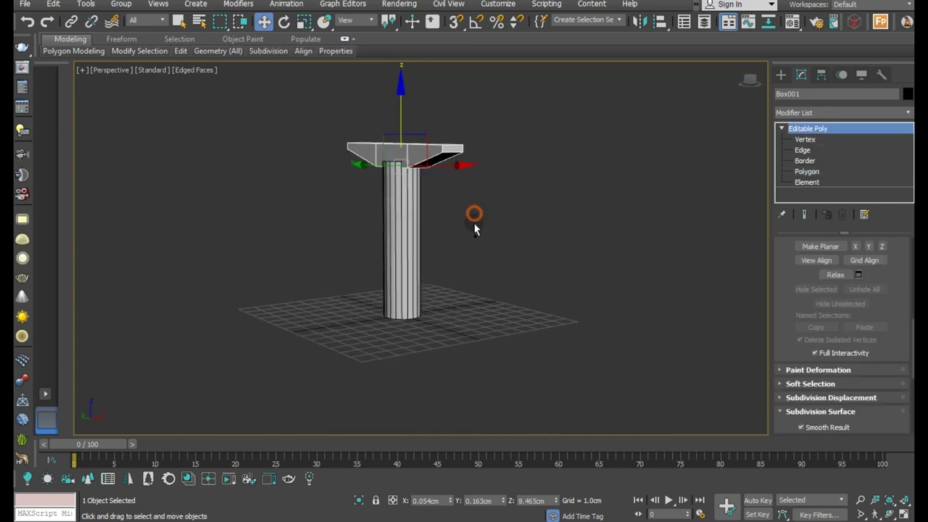
pyautogui.keyDown('alt'); pyautogui.moveTo(475, 229); pyautogui.dragTo(462, 240, button='middle'); pyautogui.keyUp('alt')
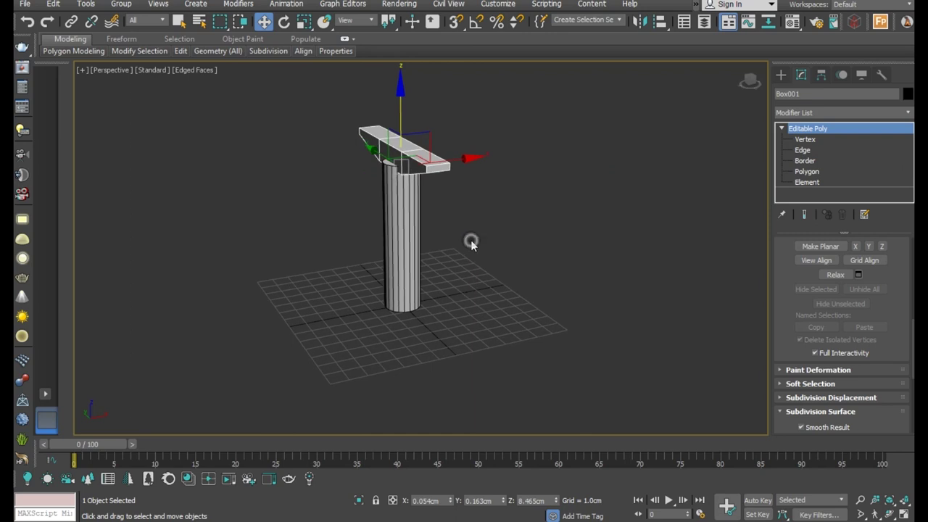
pyautogui.click(473, 243)
pyautogui.press('t')
pyautogui.scroll(-2, 536, 284)
pyautogui.click(781, 74)
pyautogui.scroll(-2, 396, 270)
pyautogui.click(825, 152)
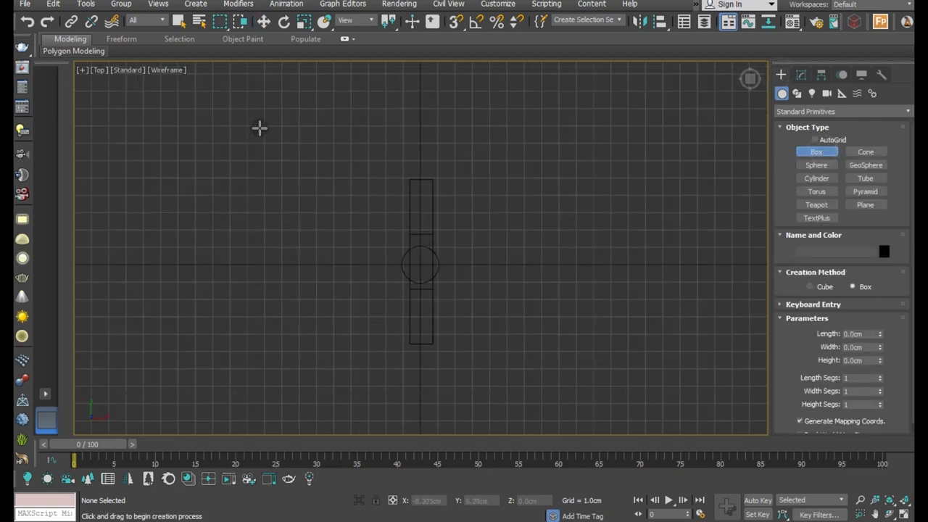
# Draw a 13 × 15 cm box over the column with grid snap and give it the grey material.
pyautogui.click(455, 21)
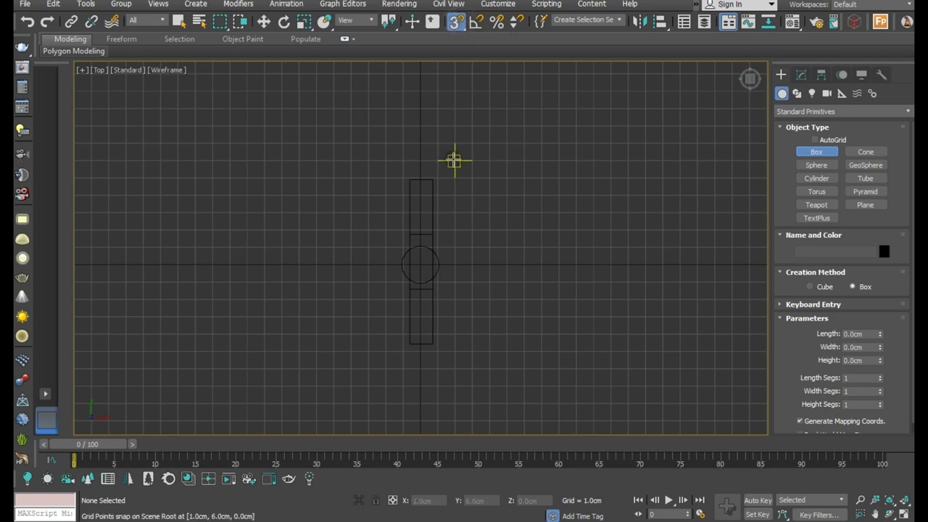
pyautogui.moveTo(490, 143)
pyautogui.mouseDown()
pyautogui.moveTo(450, 349)
pyautogui.moveTo(279, 370)
pyautogui.moveTo(228, 363)
pyautogui.mouseUp()
pyautogui.press('w')
pyautogui.press('p')
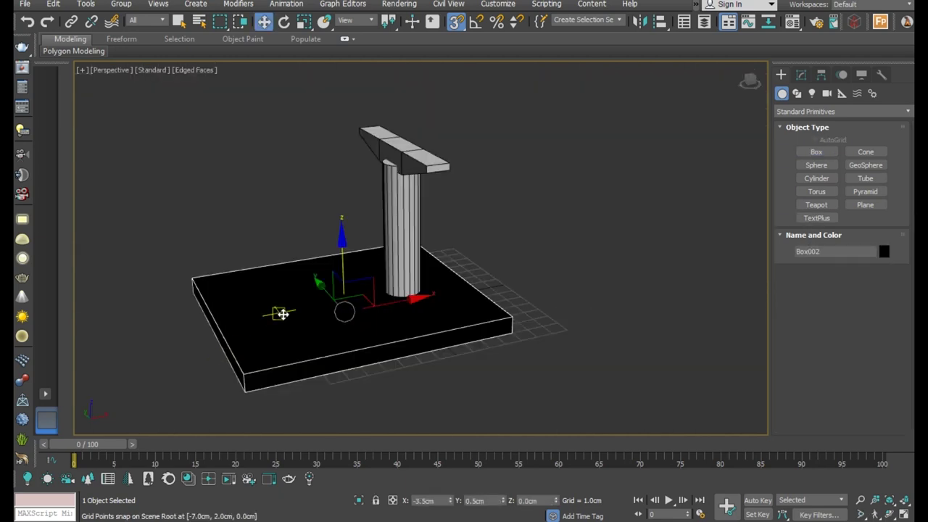
pyautogui.press('m')
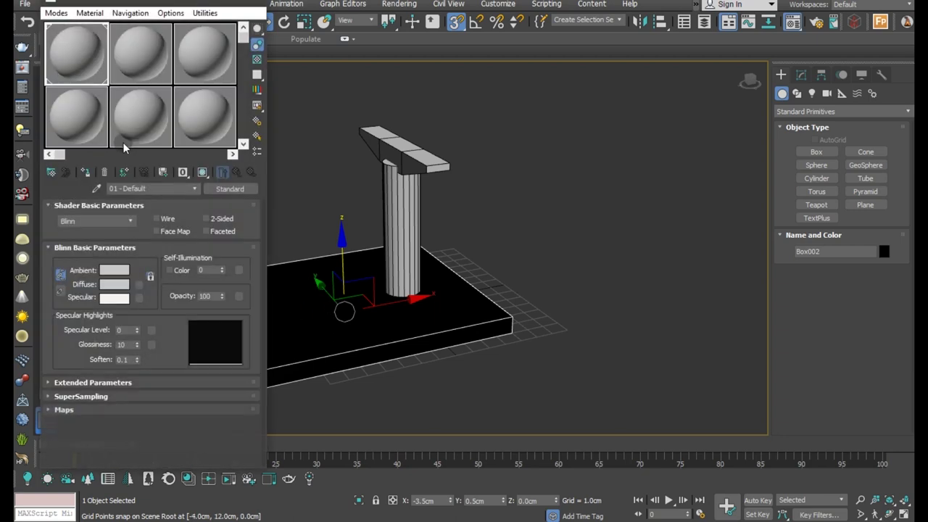
pyautogui.click(83, 174)
pyautogui.press('m')
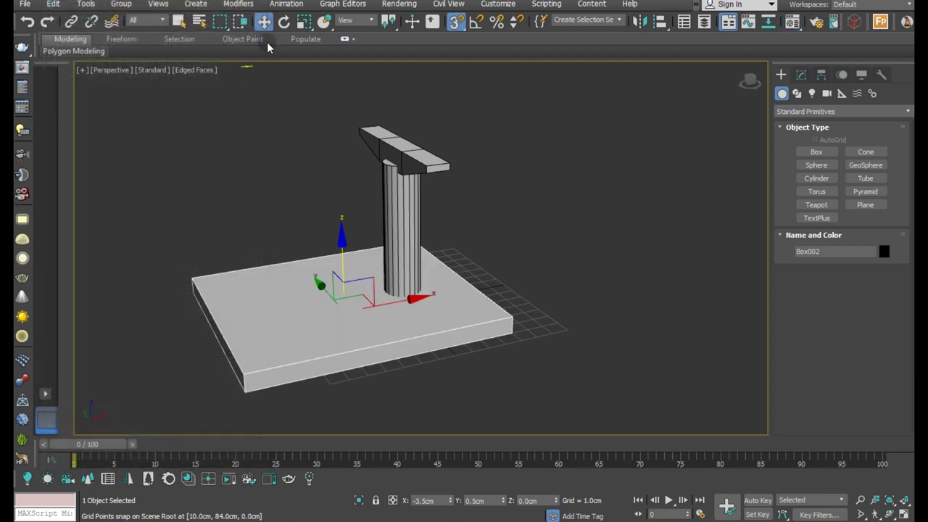
# Lift and centre the slab on the cap, then reduce its height to 0.62 cm.
pyautogui.click(456, 21)
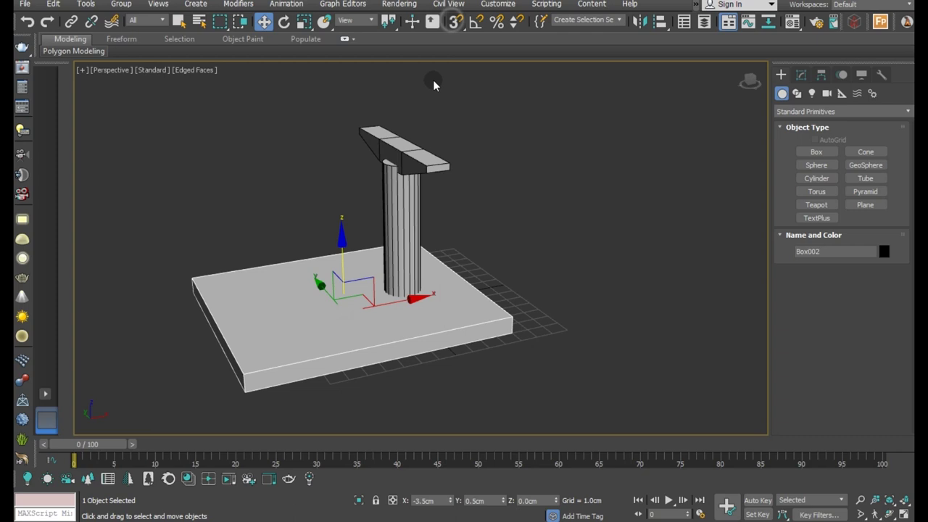
pyautogui.moveTo(344, 239); pyautogui.dragTo(367, 104)
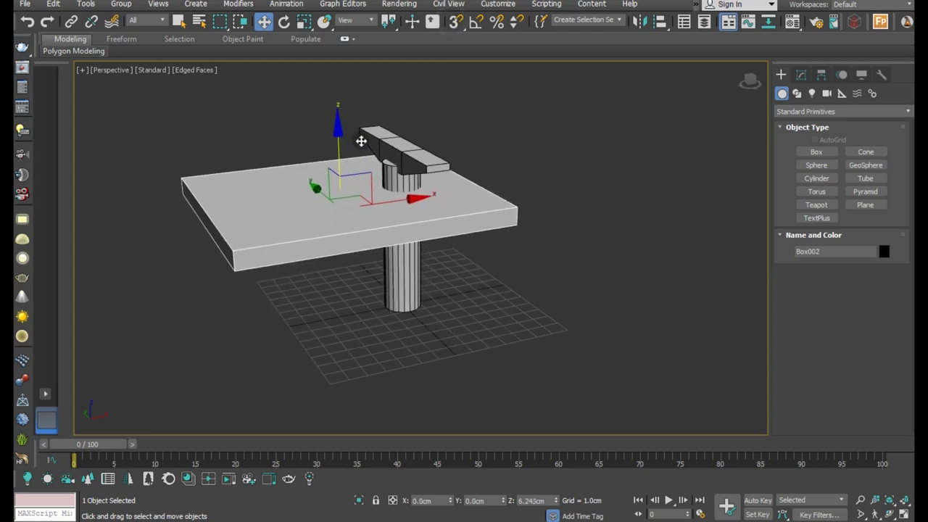
pyautogui.scroll(4, 385, 167)
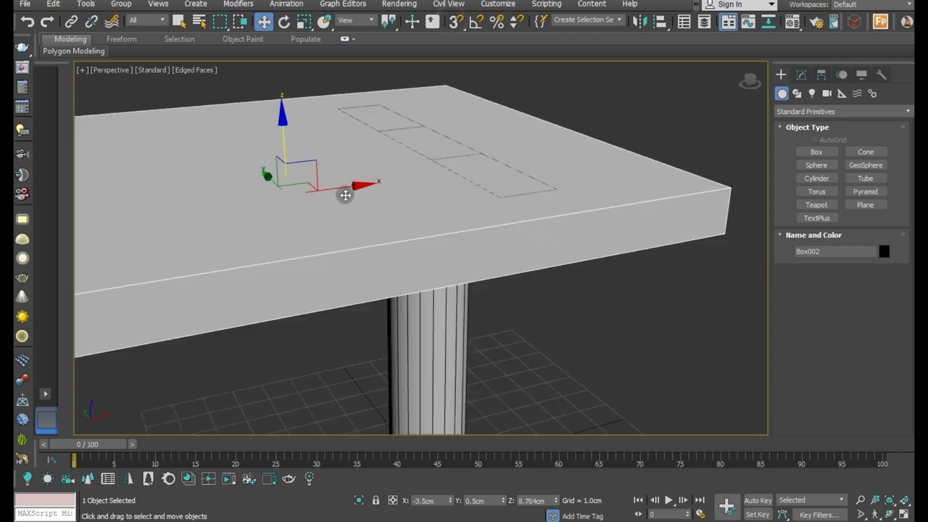
pyautogui.moveTo(337, 191); pyautogui.dragTo(375, 224)
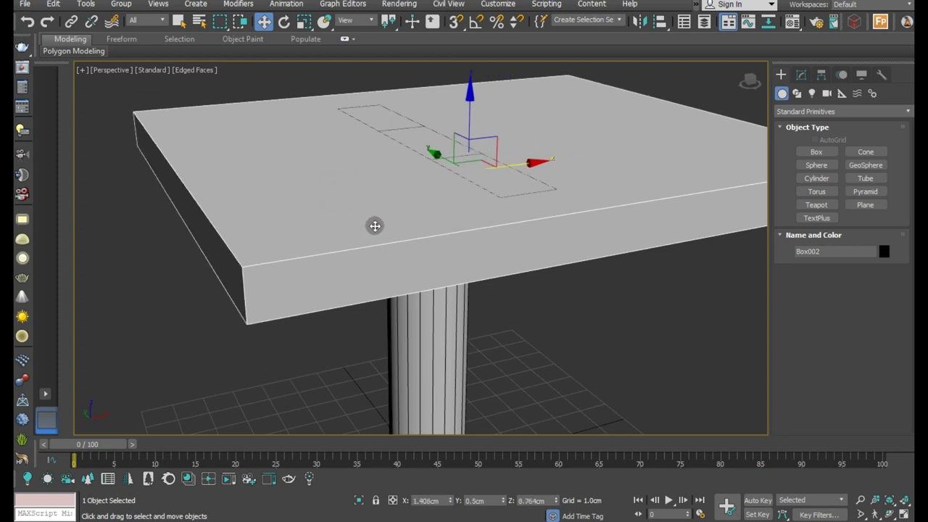
pyautogui.scroll(-3, 397, 248)
pyautogui.moveTo(397, 249)
pyautogui.keyDown('alt'); pyautogui.mouseDown(button='middle')
pyautogui.moveTo(494, 230)
pyautogui.moveTo(462, 157)
pyautogui.mouseUp(button='middle'); pyautogui.keyUp('alt')
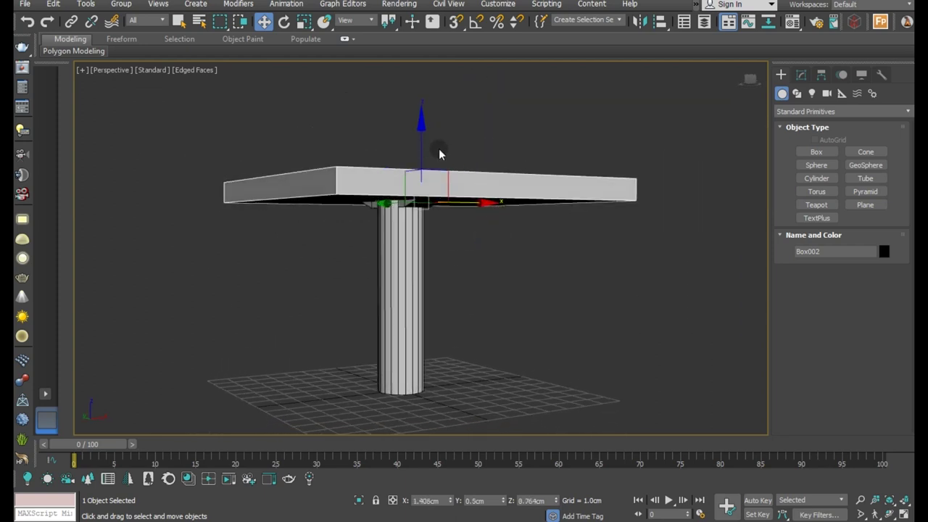
pyautogui.scroll(3, 440, 154)
pyautogui.click(802, 75)
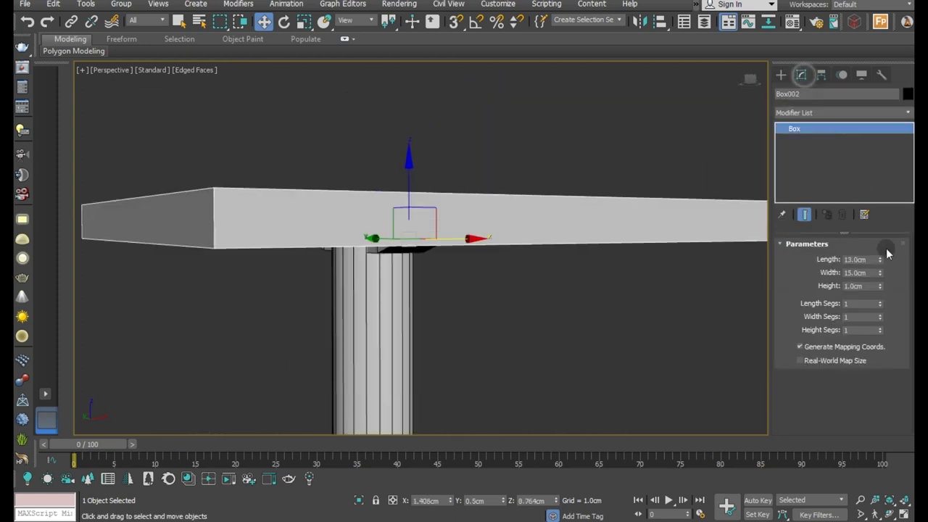
pyautogui.moveTo(880, 286); pyautogui.dragTo(883, 313)
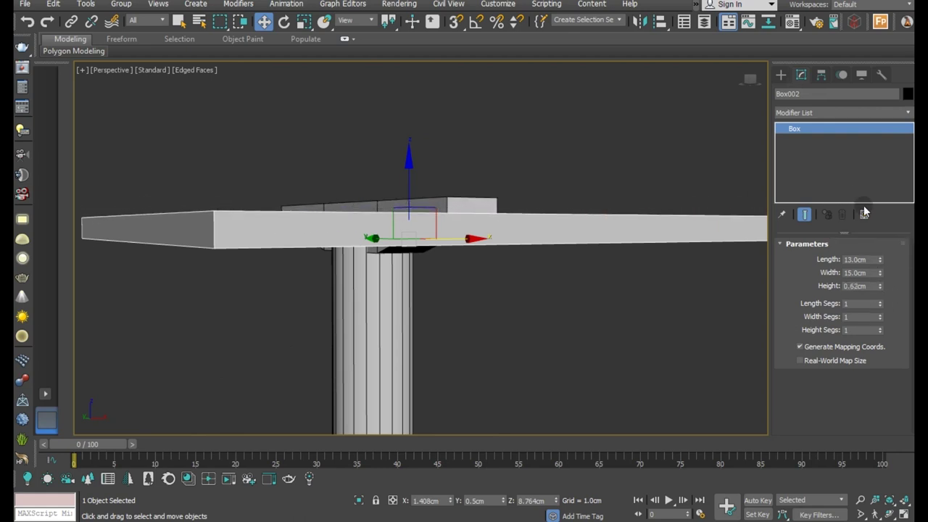
pyautogui.rightClick(841, 156)
# Convert the slab to Editable Poly and ring-select its parallel edges.
pyautogui.click(850, 250)
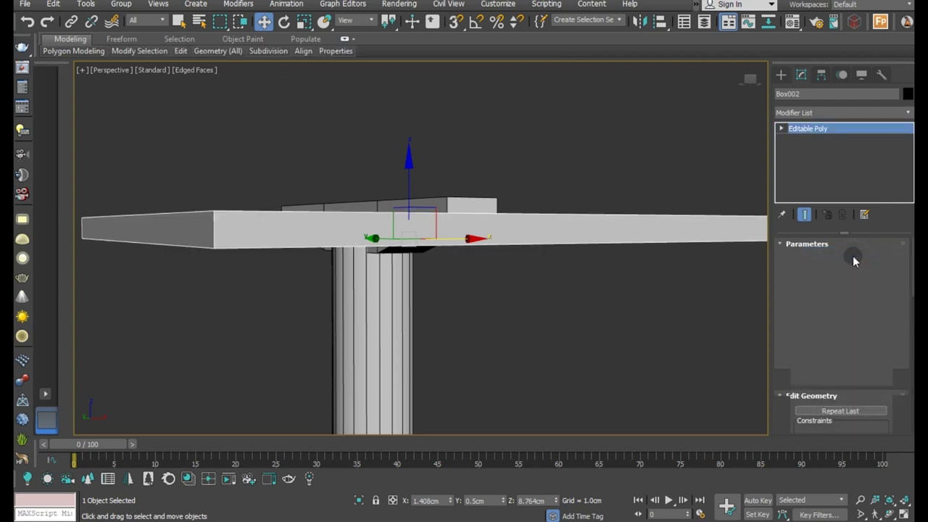
pyautogui.scroll(-3, 498, 275)
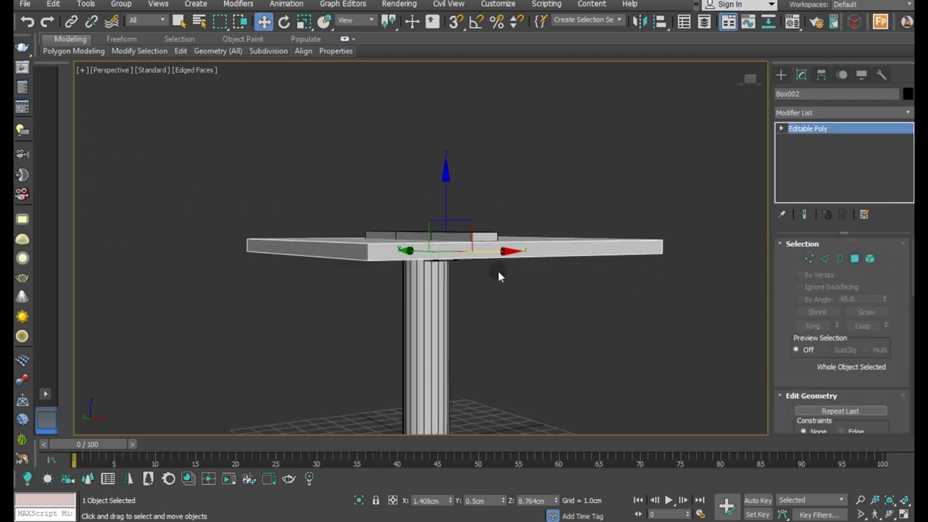
pyautogui.keyDown('alt'); pyautogui.moveTo(497, 276); pyautogui.dragTo(623, 262, button='middle'); pyautogui.keyUp('alt')
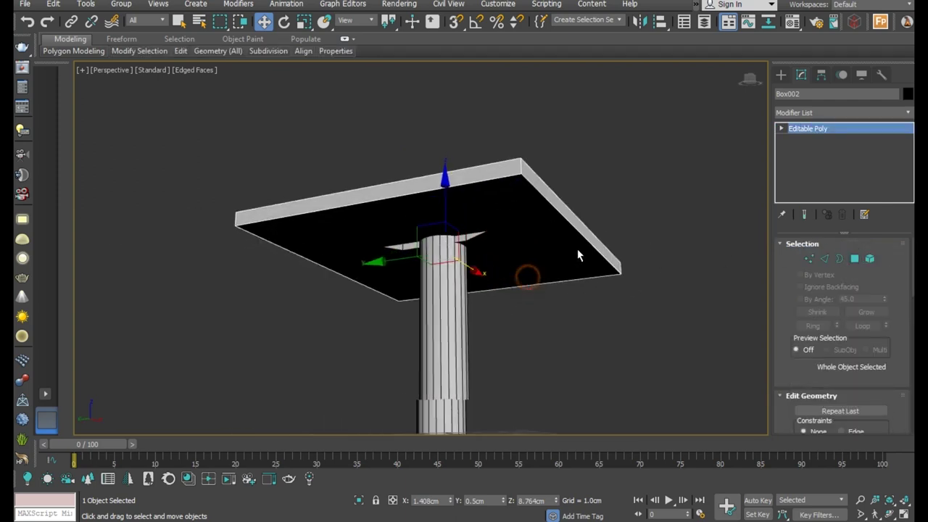
pyautogui.click(818, 259)
pyautogui.click(432, 187)
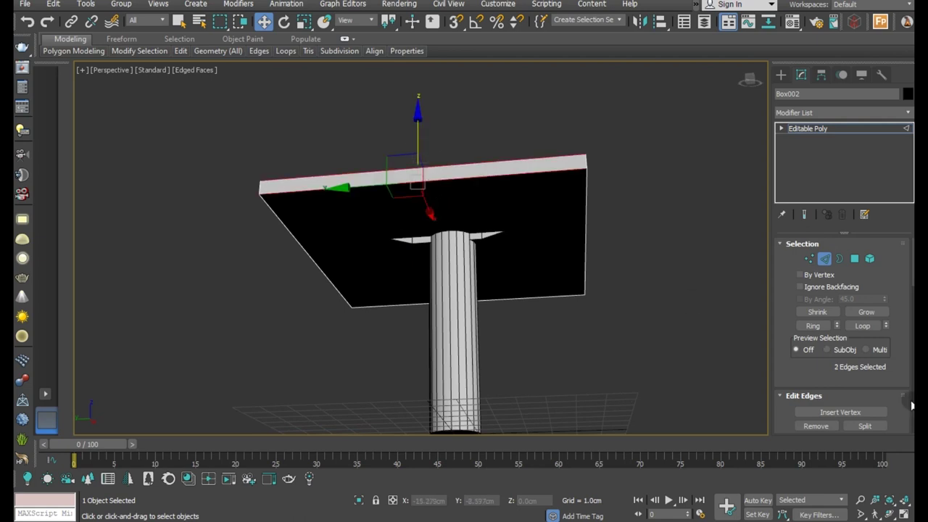
pyautogui.click(812, 328)
# Connect the edge ring with 2 segments and pinch 70 for loops near the ends.
pyautogui.scroll(-2, 863, 407)
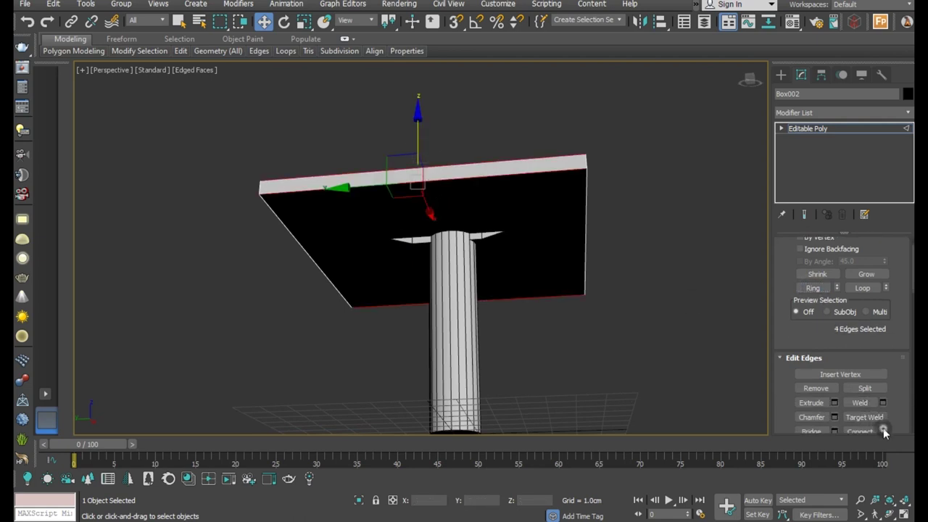
pyautogui.click(883, 431)
pyautogui.click(427, 251)
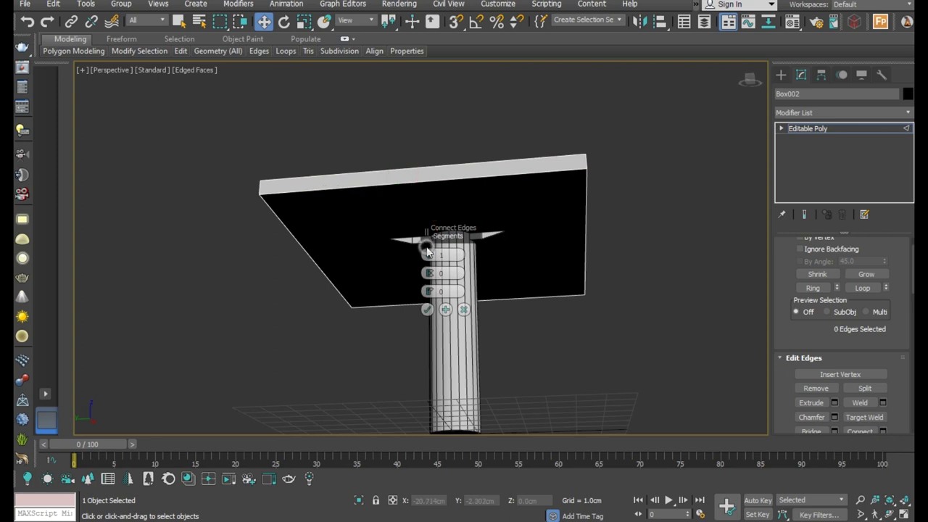
pyautogui.click(23, 21)
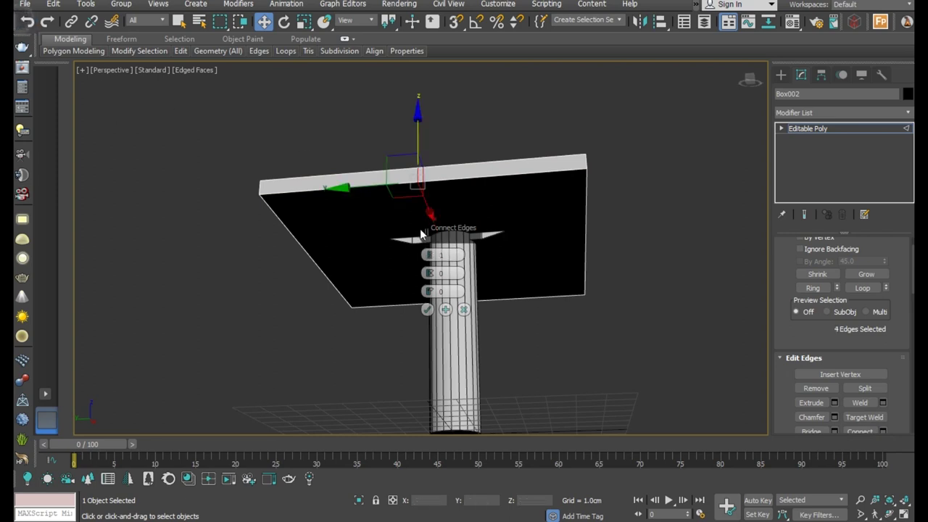
pyautogui.click(430, 251)
pyautogui.moveTo(429, 273)
pyautogui.mouseDown()
pyautogui.moveTo(418, 85)
pyautogui.moveTo(429, 332)
pyautogui.mouseUp()
pyautogui.click(428, 311)
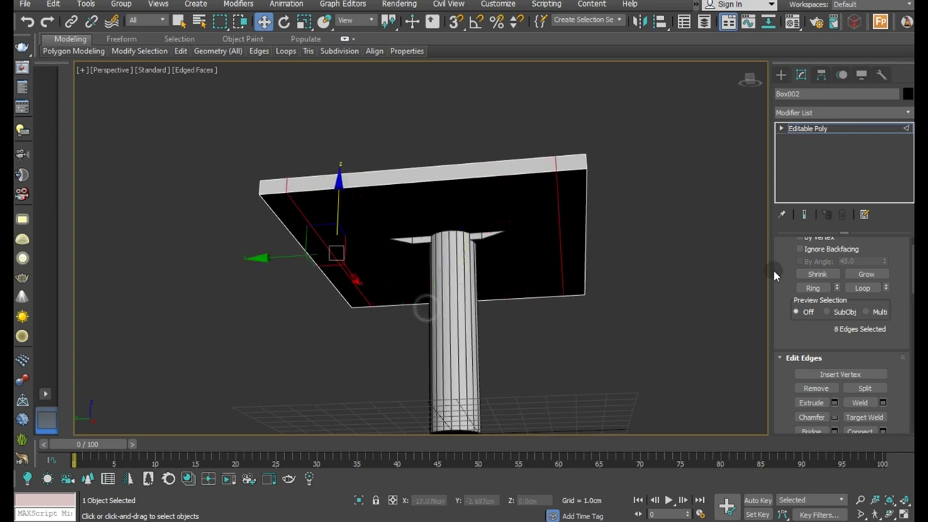
pyautogui.click(782, 129)
# Extrude the slab's two end strips in Polygon mode.
pyautogui.click(806, 171)
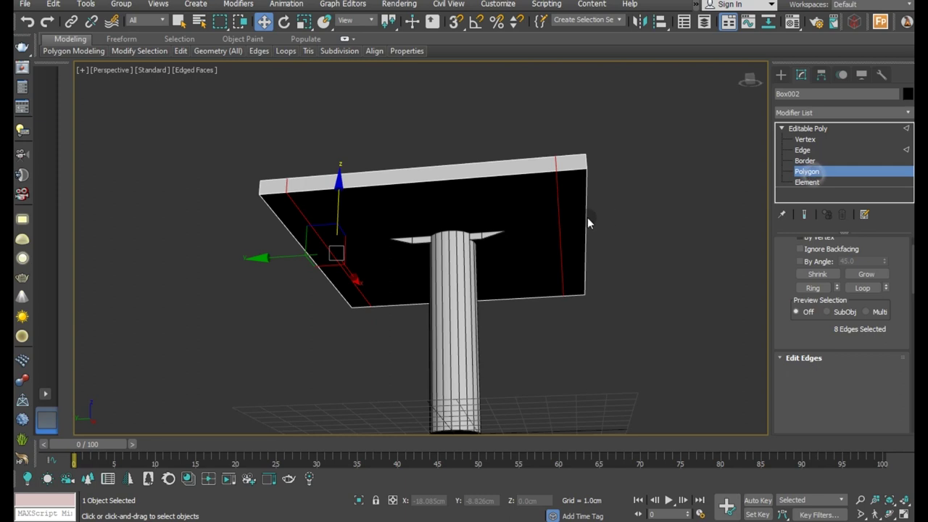
pyautogui.click(565, 226)
pyautogui.keyDown('ctrl'); pyautogui.click(311, 236); pyautogui.keyUp('ctrl')
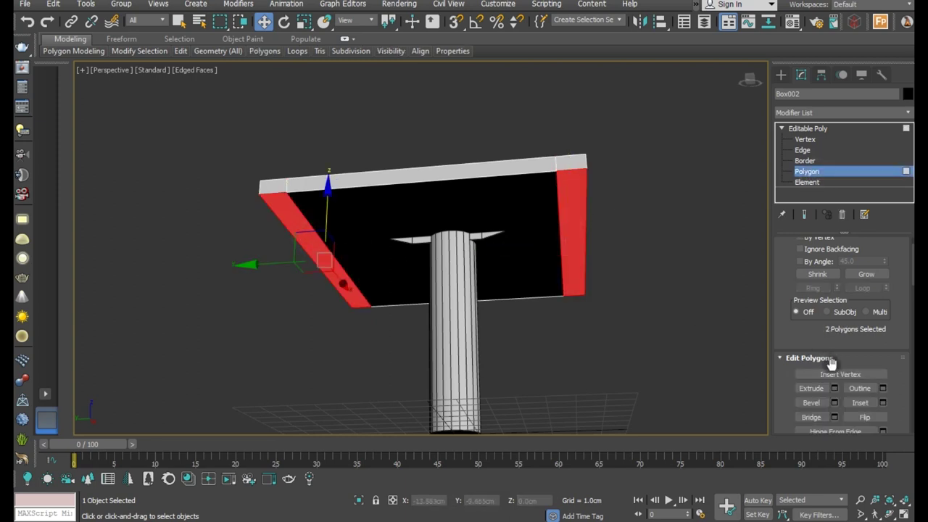
pyautogui.hotkey('shift', 'e')
pyautogui.click(427, 292)
pyautogui.moveTo(508, 282)
pyautogui.keyDown('alt'); pyautogui.mouseDown(button='middle')
pyautogui.moveTo(484, 301)
pyautogui.moveTo(523, 294)
pyautogui.mouseUp(button='middle'); pyautogui.keyUp('alt')
# Extrude the two long side strips upward into walls along the deck edges.
pyautogui.moveTo(517, 258)
pyautogui.keyDown('alt'); pyautogui.mouseDown(button='middle')
pyautogui.moveTo(518, 300)
pyautogui.moveTo(586, 296)
pyautogui.mouseUp(button='middle'); pyautogui.keyUp('alt')
pyautogui.click(585, 285)
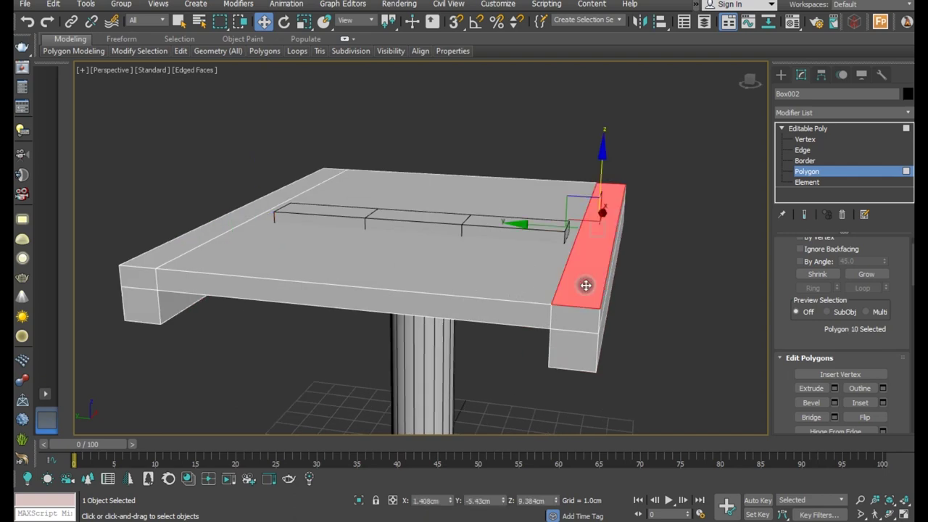
pyautogui.keyDown('ctrl'); pyautogui.click(213, 230); pyautogui.keyUp('ctrl')
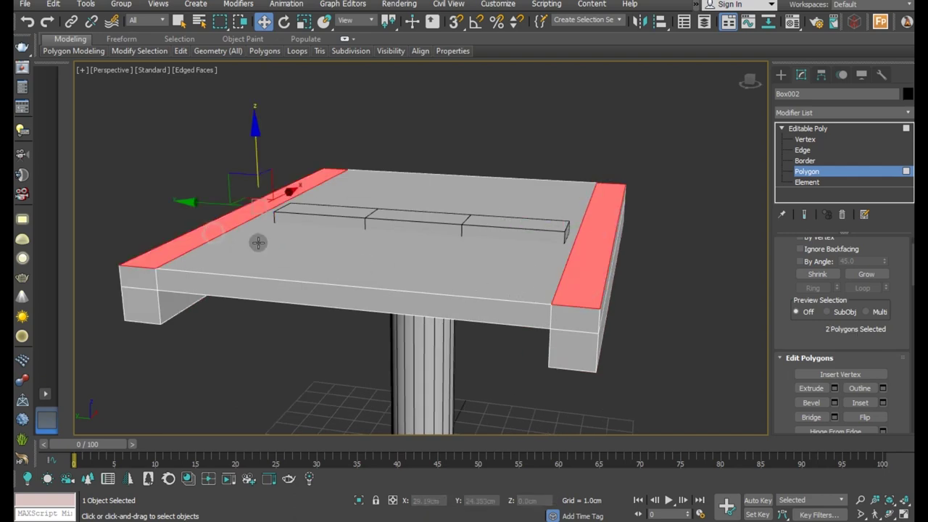
pyautogui.click(835, 388)
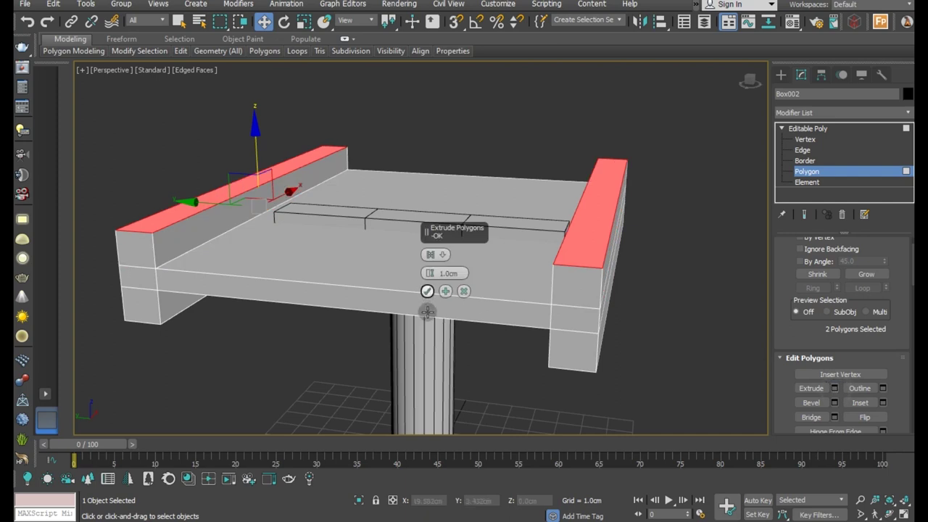
pyautogui.click(430, 293)
pyautogui.moveTo(435, 288)
pyautogui.keyDown('alt'); pyautogui.mouseDown(button='middle')
pyautogui.moveTo(457, 295)
pyautogui.moveTo(425, 277)
pyautogui.moveTo(454, 251)
pyautogui.moveTo(443, 242)
pyautogui.moveTo(472, 294)
pyautogui.moveTo(469, 269)
pyautogui.moveTo(481, 275)
pyautogui.mouseUp(button='middle'); pyautogui.keyUp('alt')
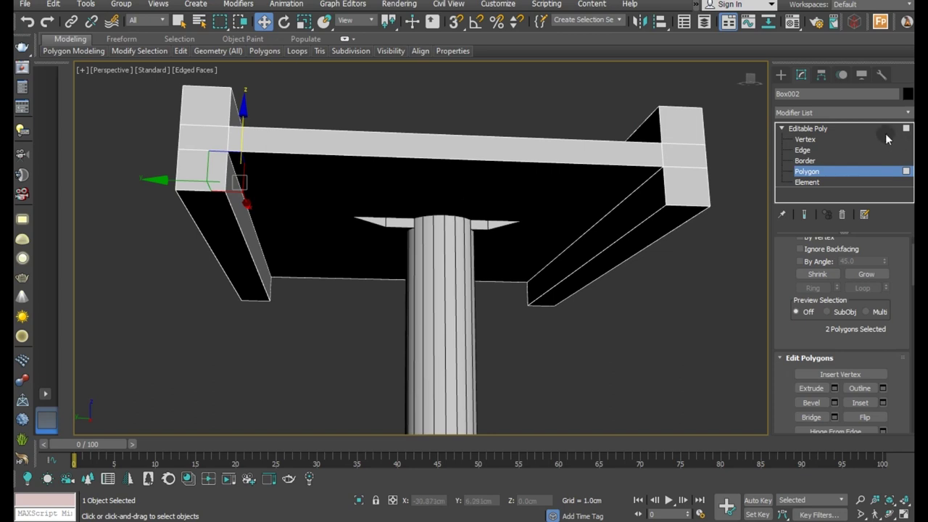
# Return to object level and orbit around the deck to inspect it.
pyautogui.click(826, 129)
pyautogui.moveTo(419, 202)
pyautogui.keyDown('alt'); pyautogui.mouseDown(button='middle')
pyautogui.moveTo(416, 159)
pyautogui.moveTo(442, 172)
pyautogui.mouseUp(button='middle'); pyautogui.keyUp('alt')
pyautogui.keyDown('alt'); pyautogui.moveTo(460, 223); pyautogui.dragTo(433, 232, button='middle'); pyautogui.keyUp('alt')
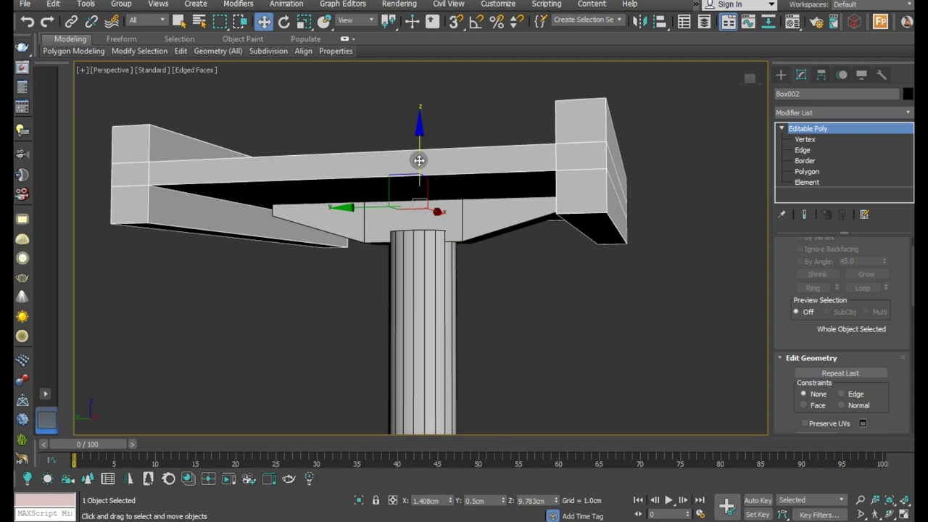
pyautogui.moveTo(421, 160)
pyautogui.keyDown('alt'); pyautogui.mouseDown(button='middle')
pyautogui.moveTo(441, 201)
pyautogui.moveTo(470, 150)
pyautogui.moveTo(499, 165)
pyautogui.moveTo(492, 174)
pyautogui.mouseUp(button='middle'); pyautogui.keyUp('alt')
pyautogui.moveTo(420, 154); pyautogui.dragTo(432, 155)
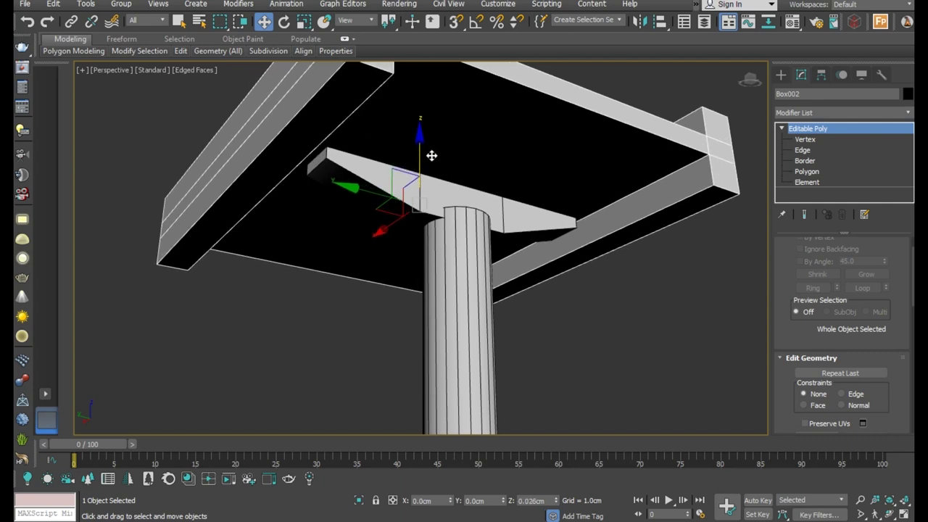
pyautogui.moveTo(585, 224)
pyautogui.keyDown('alt'); pyautogui.mouseDown(button='middle')
pyautogui.moveTo(553, 269)
pyautogui.moveTo(525, 288)
pyautogui.moveTo(613, 270)
pyautogui.mouseUp(button='middle'); pyautogui.keyUp('alt')
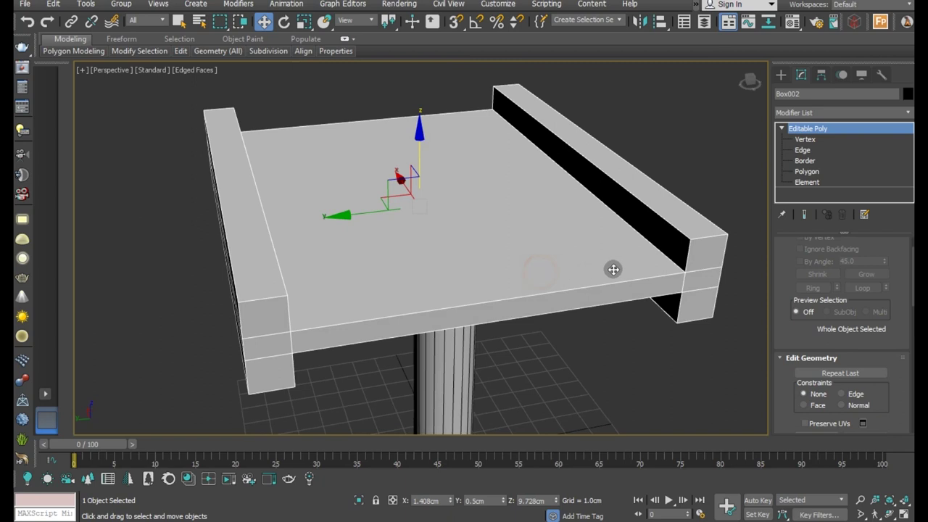
# In Edge mode, shift the back and left walls' inner top edges outward.
pyautogui.click(807, 172)
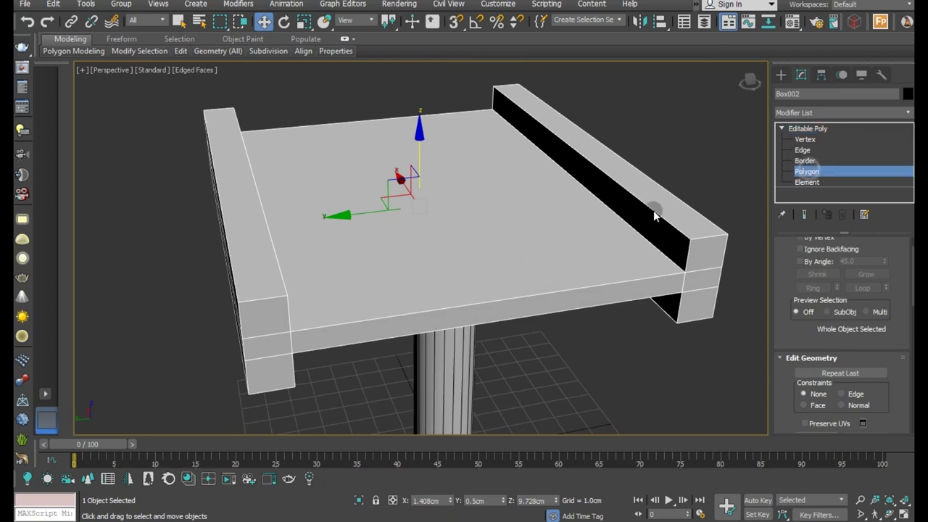
pyautogui.click(803, 150)
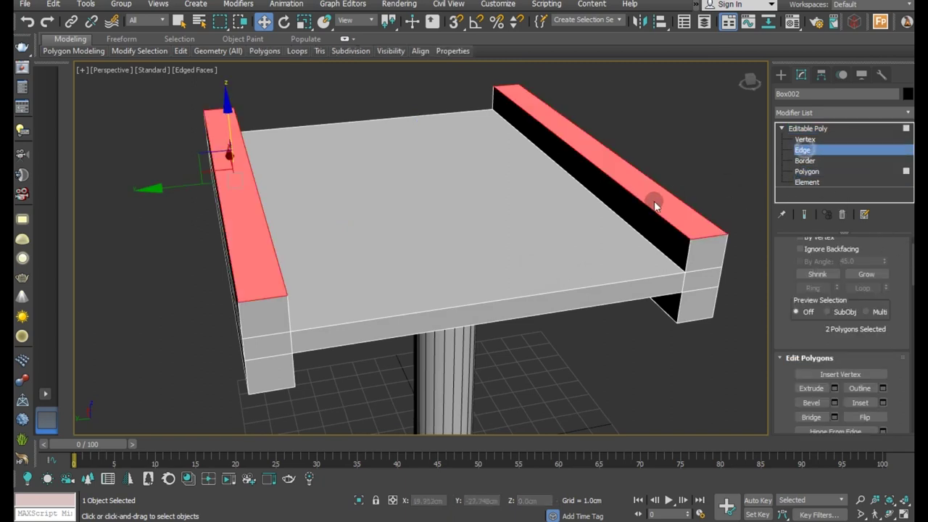
pyautogui.click(646, 203)
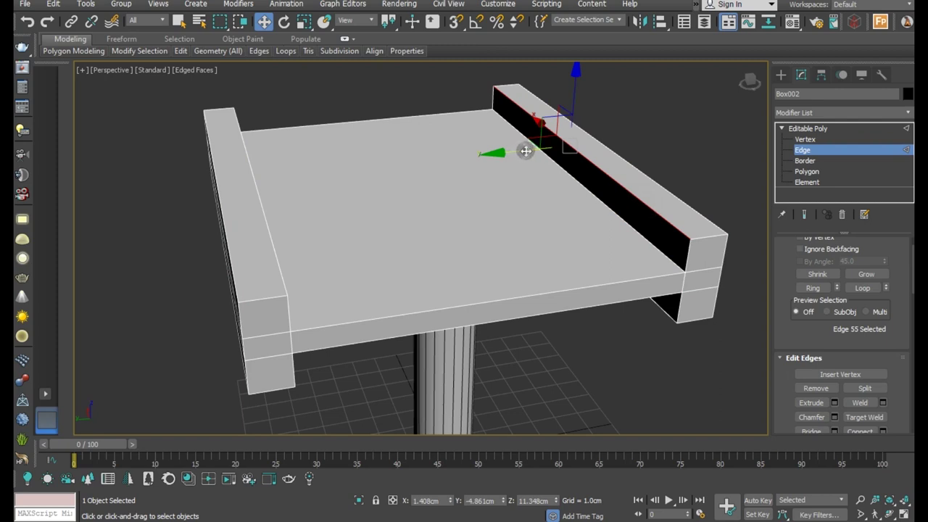
pyautogui.moveTo(525, 150); pyautogui.dragTo(541, 149)
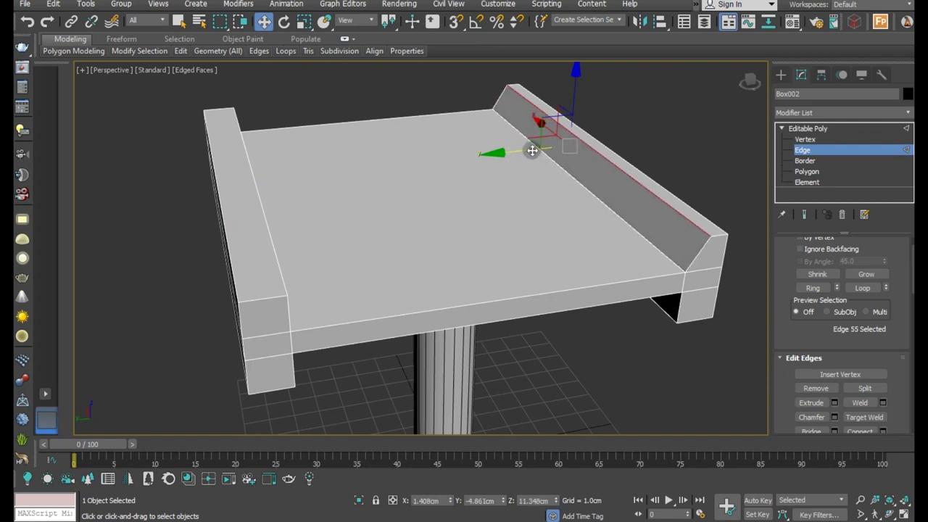
pyautogui.click(262, 218)
pyautogui.moveTo(189, 186); pyautogui.dragTo(175, 188)
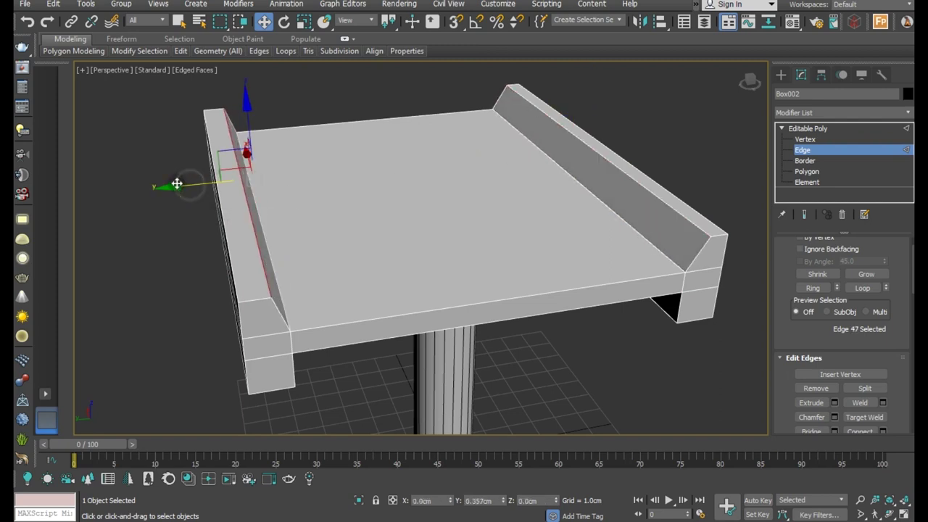
# From a new angle, slide the right and left walls' inner top edges outward to slope them.
pyautogui.moveTo(397, 249)
pyautogui.keyDown('alt'); pyautogui.mouseDown(button='middle')
pyautogui.moveTo(442, 317)
pyautogui.moveTo(423, 309)
pyautogui.moveTo(431, 305)
pyautogui.mouseUp(button='middle'); pyautogui.keyUp('alt')
pyautogui.scroll(-3, 432, 305)
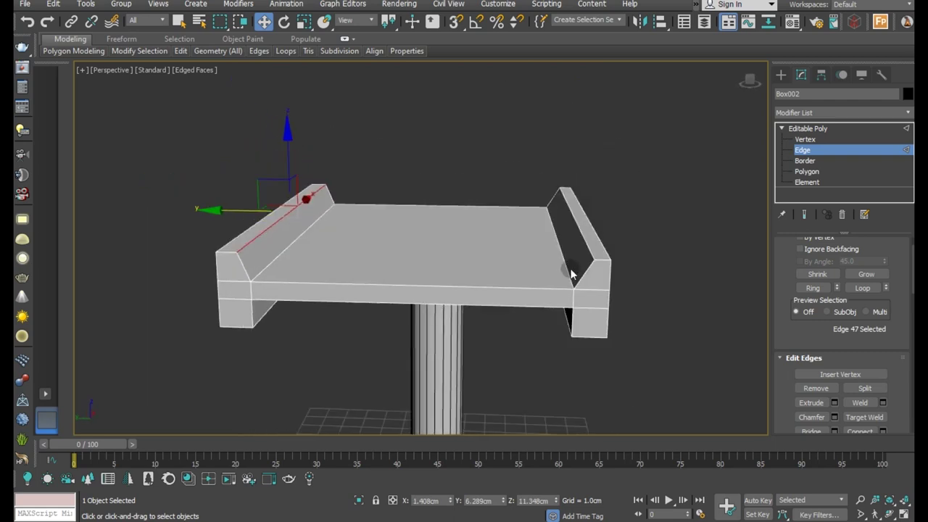
pyautogui.click(570, 272)
pyautogui.moveTo(508, 242)
pyautogui.mouseDown()
pyautogui.moveTo(524, 242)
pyautogui.moveTo(416, 245)
pyautogui.mouseUp()
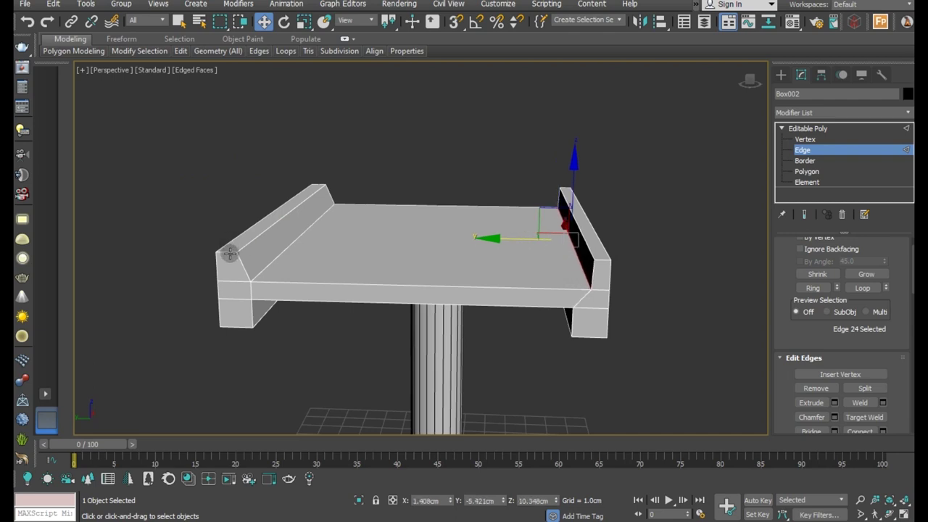
pyautogui.click(264, 265)
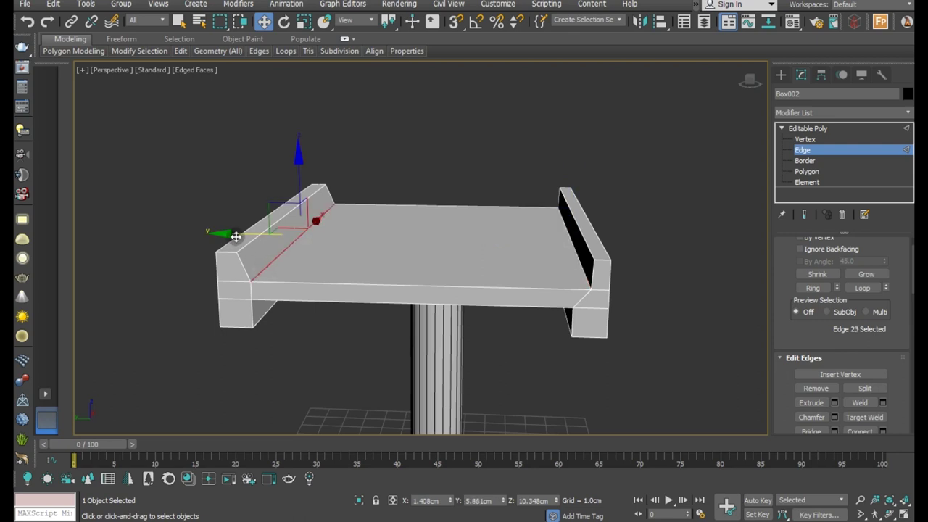
pyautogui.moveTo(235, 235); pyautogui.dragTo(227, 232)
pyautogui.moveTo(380, 305)
pyautogui.keyDown('alt'); pyautogui.mouseDown(button='middle')
pyautogui.moveTo(371, 306)
pyautogui.moveTo(385, 307)
pyautogui.mouseUp(button='middle'); pyautogui.keyUp('alt')
pyautogui.scroll(3, 430, 329)
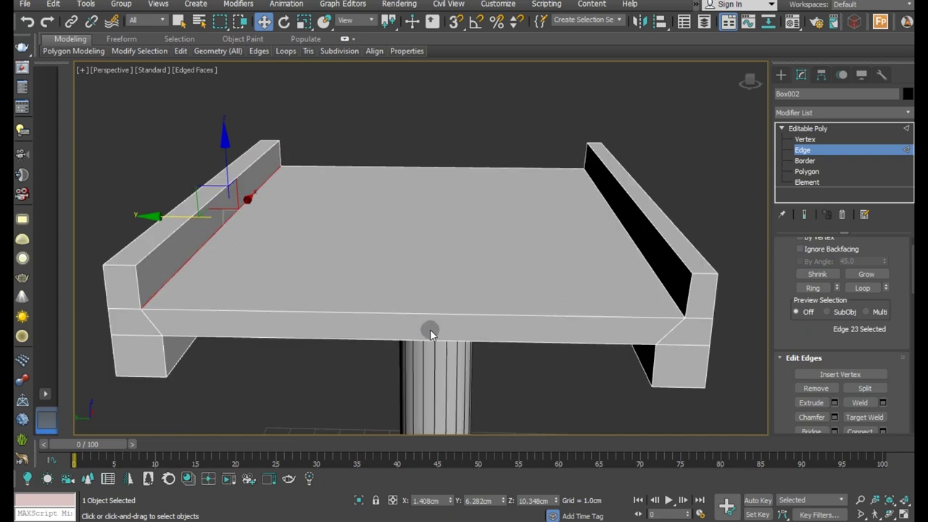
# Connect the deck's top edge ring with 2 segments pinched at -81.
pyautogui.click(424, 315)
pyautogui.click(813, 288)
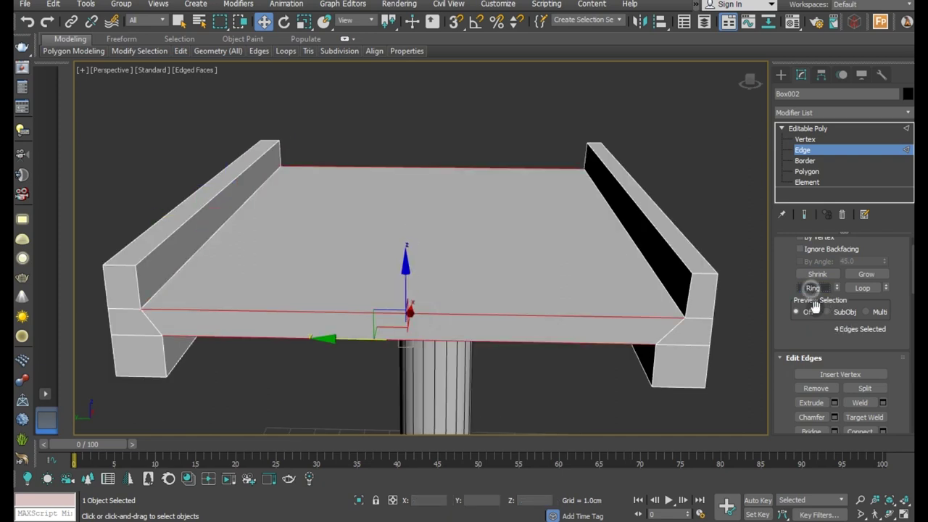
pyautogui.scroll(-1, 856, 409)
pyautogui.click(883, 414)
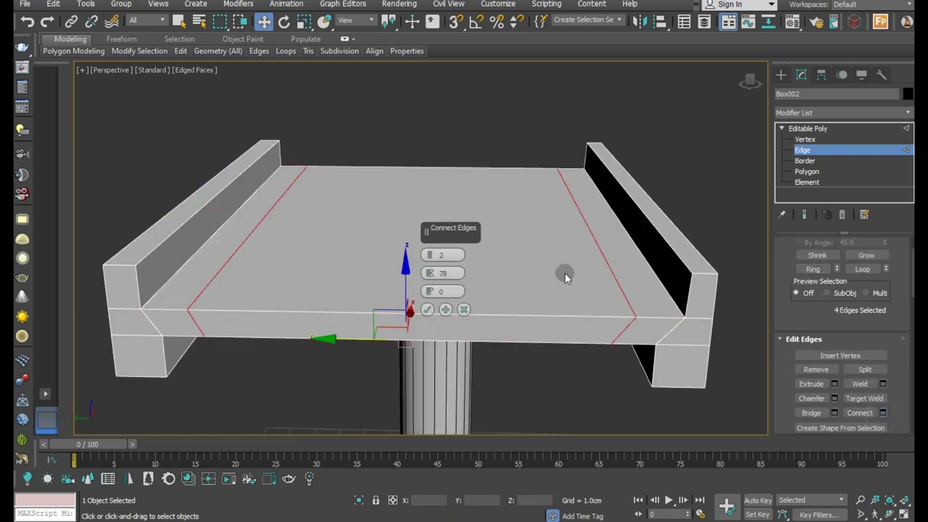
pyautogui.moveTo(431, 274); pyautogui.dragTo(439, 473)
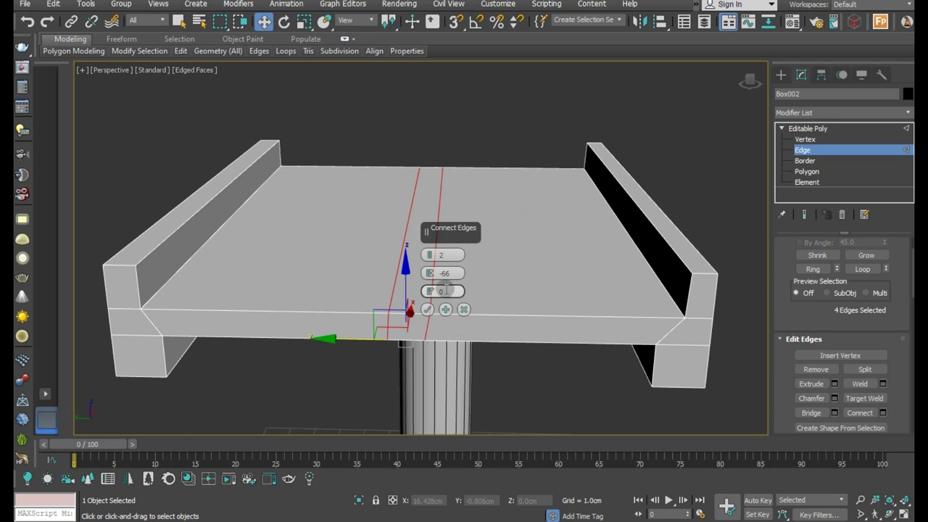
pyautogui.doubleClick(436, 273)
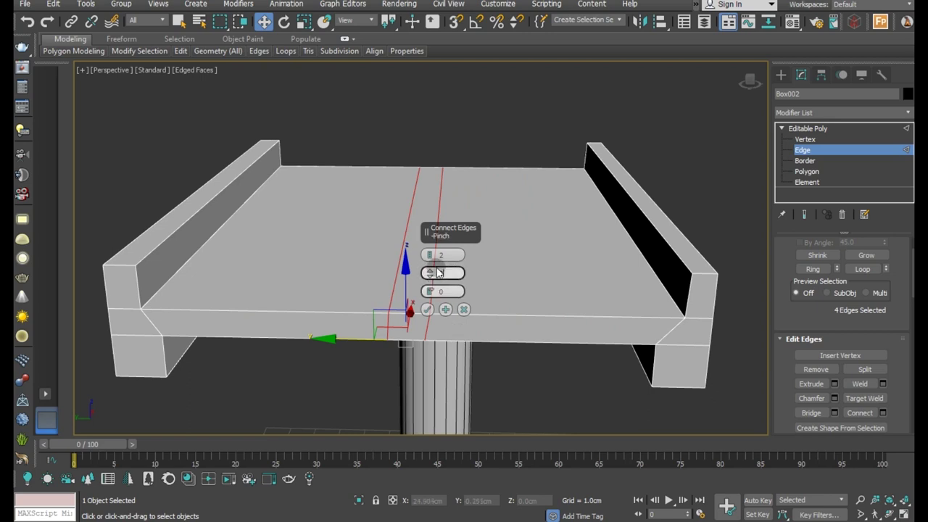
pyautogui.write('0')
pyautogui.click(450, 290)
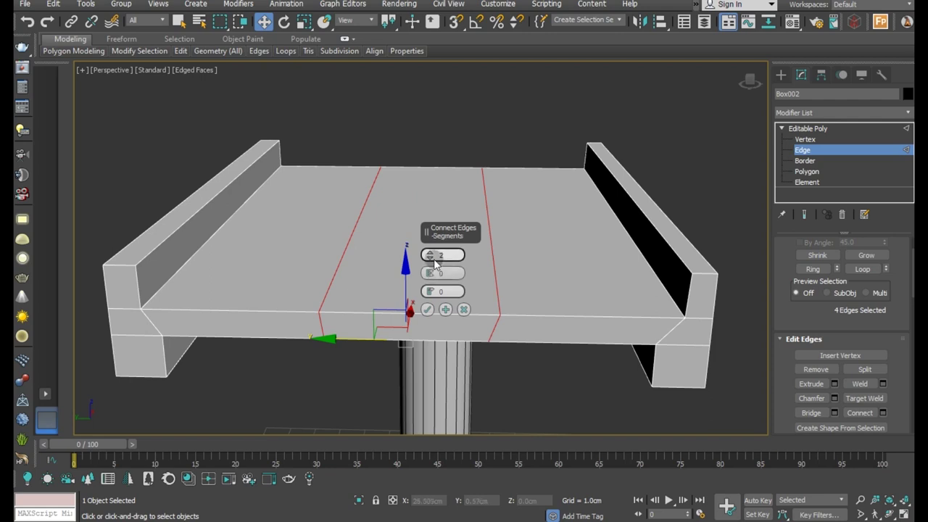
pyautogui.moveTo(430, 273); pyautogui.dragTo(448, 484)
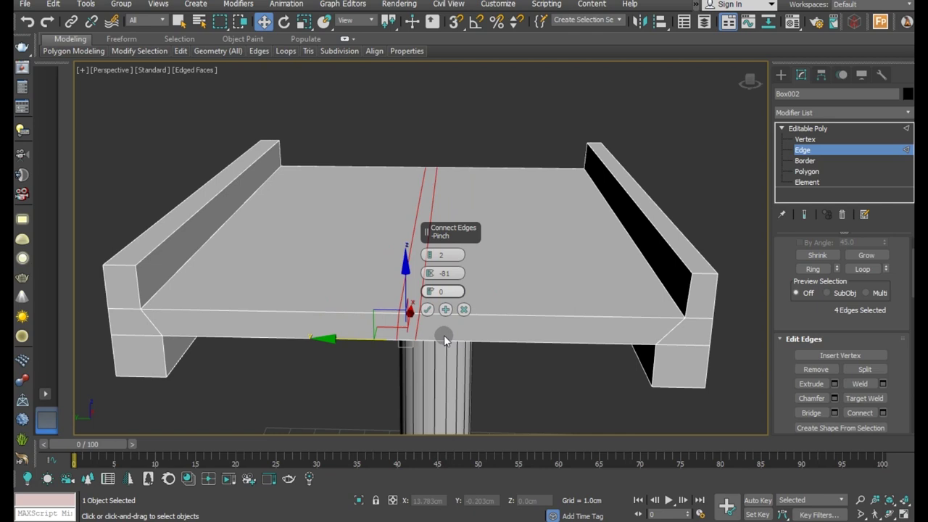
pyautogui.click(428, 310)
# Flatten the new edges with Make Planar on Y and pick the neighbouring edge.
pyautogui.moveTo(419, 322); pyautogui.dragTo(433, 322)
pyautogui.scroll(-3, 875, 413)
pyautogui.scroll(-3, 875, 413)
pyautogui.scroll(-2, 875, 414)
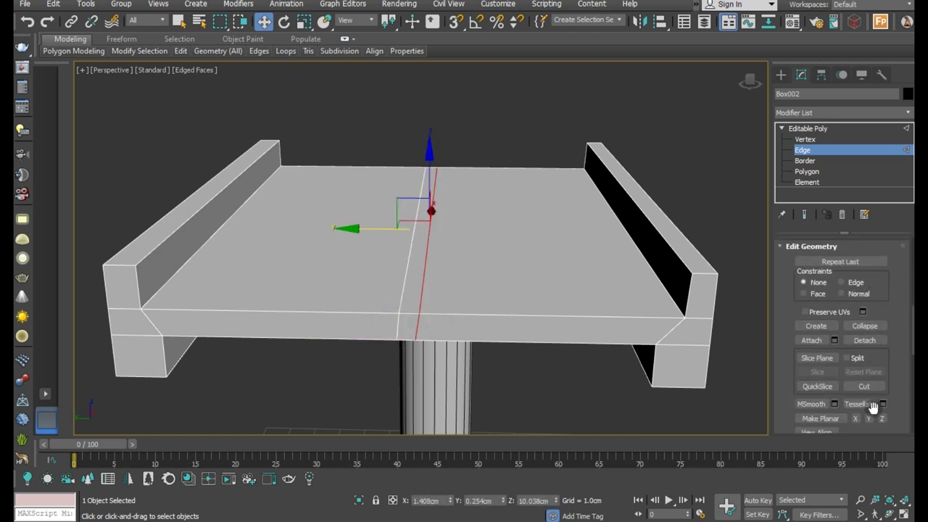
pyautogui.scroll(-2, 872, 399)
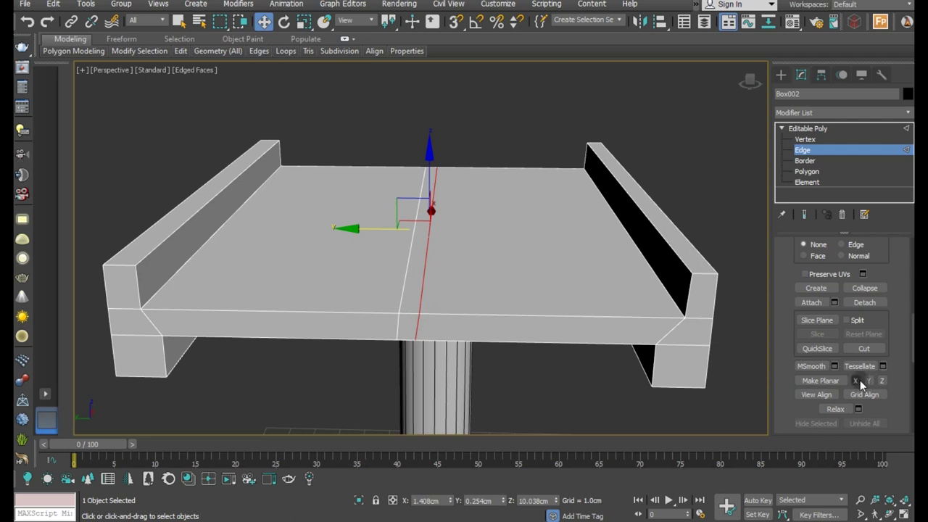
pyautogui.click(868, 381)
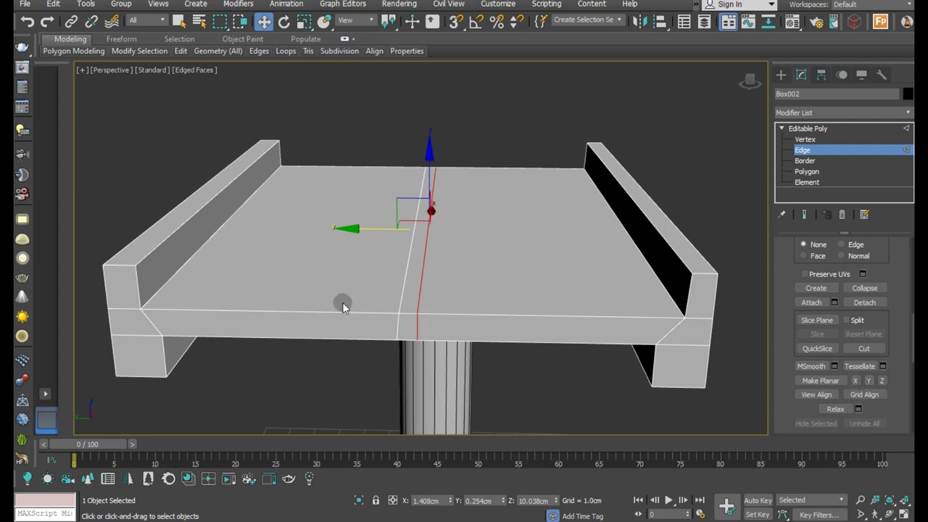
pyautogui.click(399, 325)
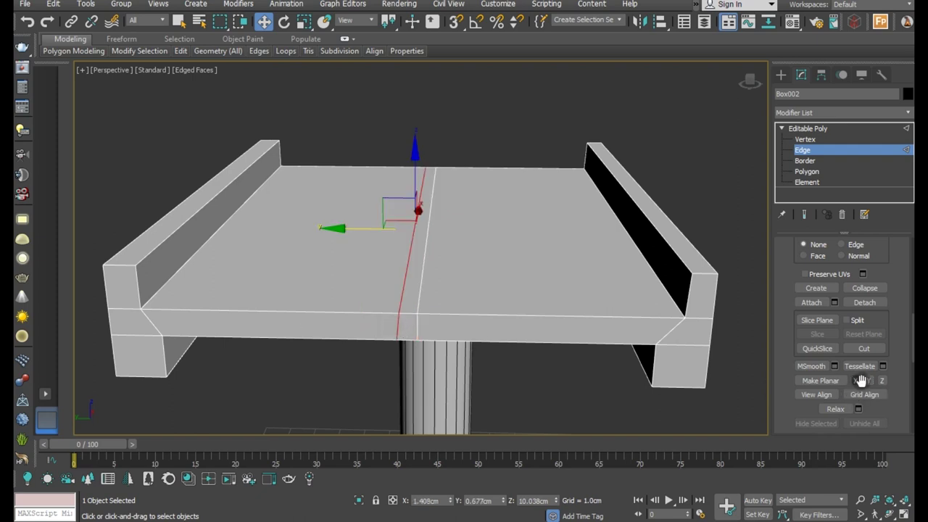
# Extrude the thin middle strip of faces upward into a raised central divider.
pyautogui.click(794, 172)
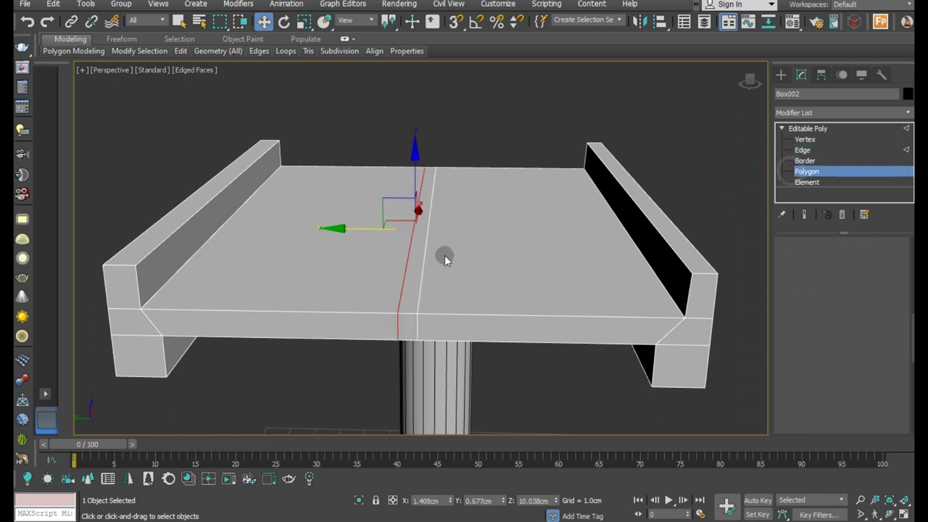
pyautogui.click(413, 274)
pyautogui.scroll(3, 826, 337)
pyautogui.scroll(2, 837, 299)
pyautogui.click(836, 312)
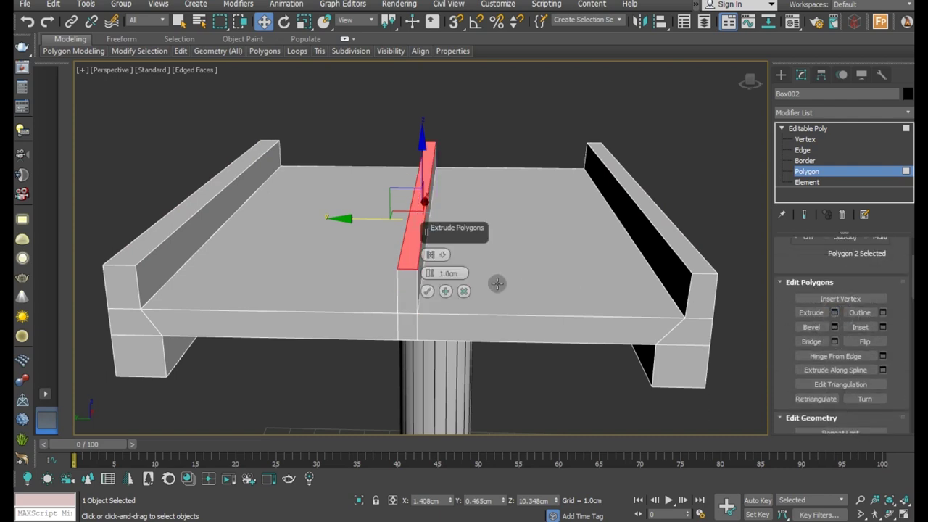
pyautogui.moveTo(429, 273); pyautogui.dragTo(434, 290)
pyautogui.moveTo(464, 333)
pyautogui.keyDown('alt'); pyautogui.mouseDown(button='middle')
pyautogui.moveTo(439, 326)
pyautogui.moveTo(479, 284)
pyautogui.moveTo(474, 271)
pyautogui.moveTo(499, 276)
pyautogui.moveTo(499, 323)
pyautogui.moveTo(485, 309)
pyautogui.mouseUp(button='middle'); pyautogui.keyUp('alt')
pyautogui.click(426, 291)
pyautogui.scroll(-3, 435, 301)
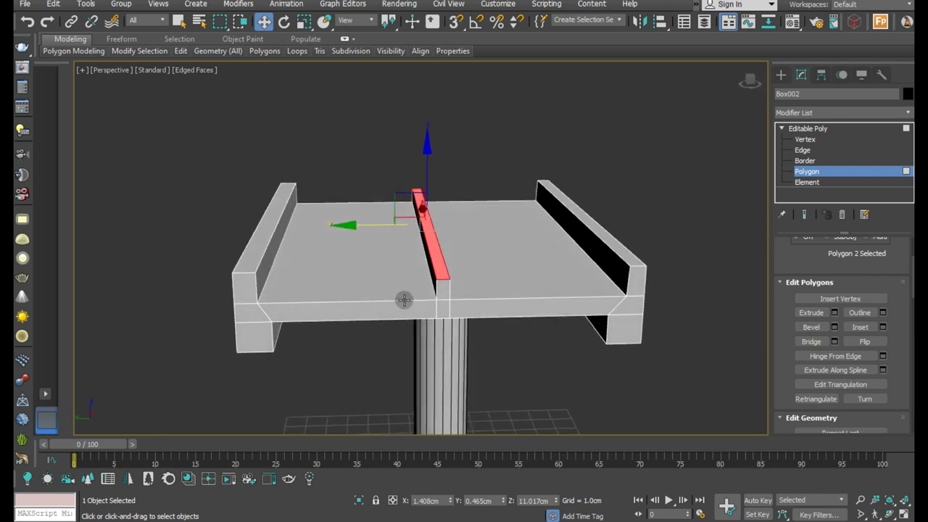
pyautogui.scroll(2, 404, 300)
# Select the ring of edges along the deck's right wall.
pyautogui.click(802, 149)
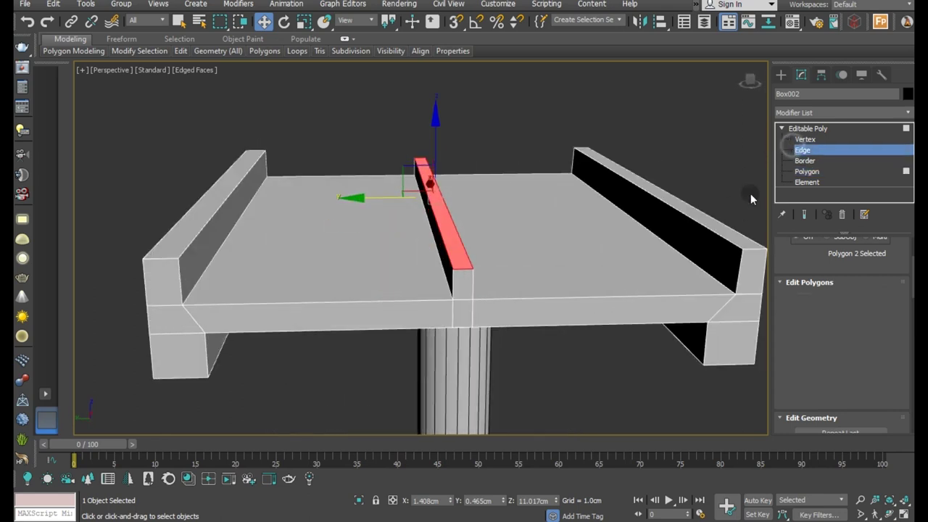
pyautogui.click(689, 217)
pyautogui.scroll(2, 855, 296)
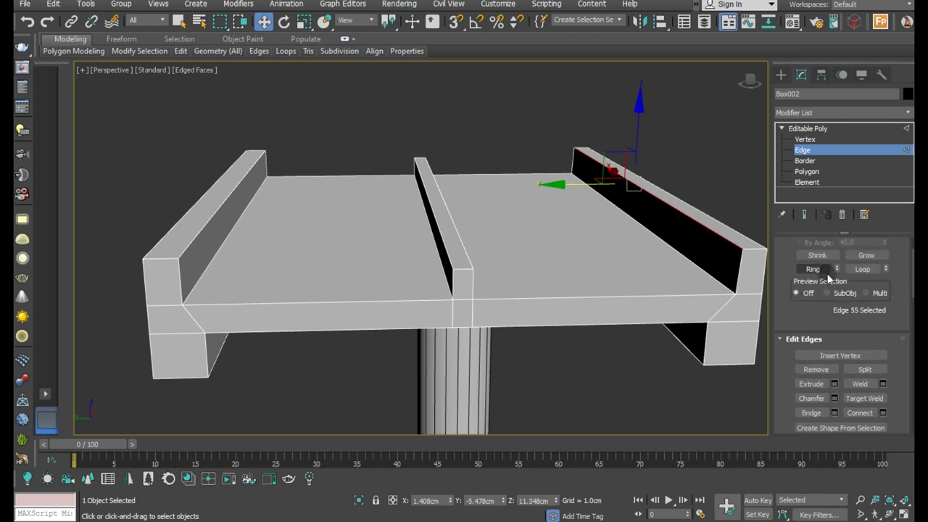
pyautogui.click(828, 272)
pyautogui.scroll(-2, 841, 341)
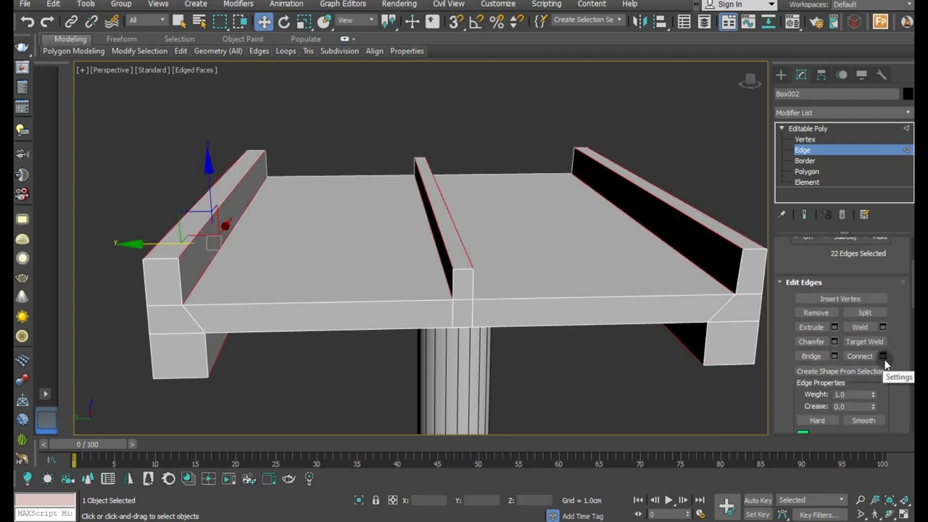
pyautogui.click(884, 357)
# Connect the wall edge ring with 10 evenly spaced loops and return to object level.
pyautogui.moveTo(449, 336)
pyautogui.keyDown('alt'); pyautogui.mouseDown(button='middle')
pyautogui.moveTo(404, 337)
pyautogui.moveTo(398, 297)
pyautogui.mouseUp(button='middle'); pyautogui.keyUp('alt')
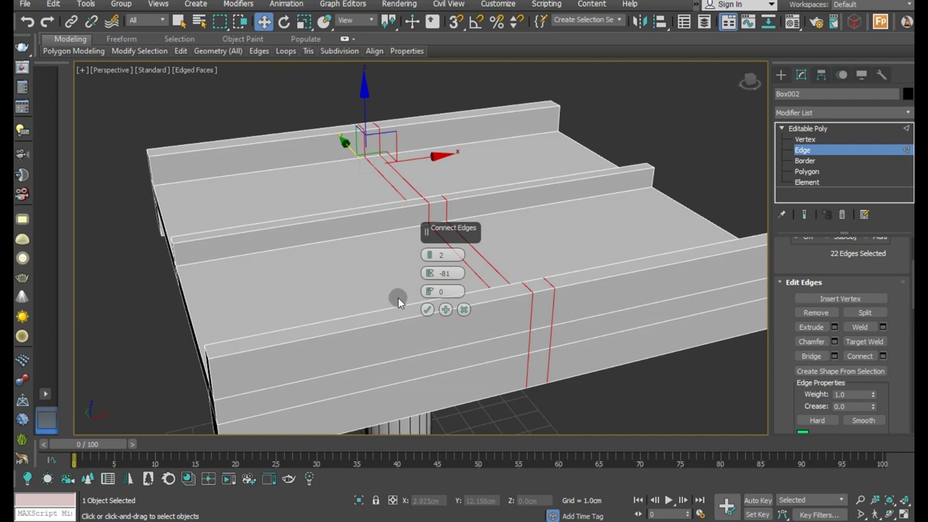
pyautogui.rightClick(431, 272)
pyautogui.scroll(1, 433, 255)
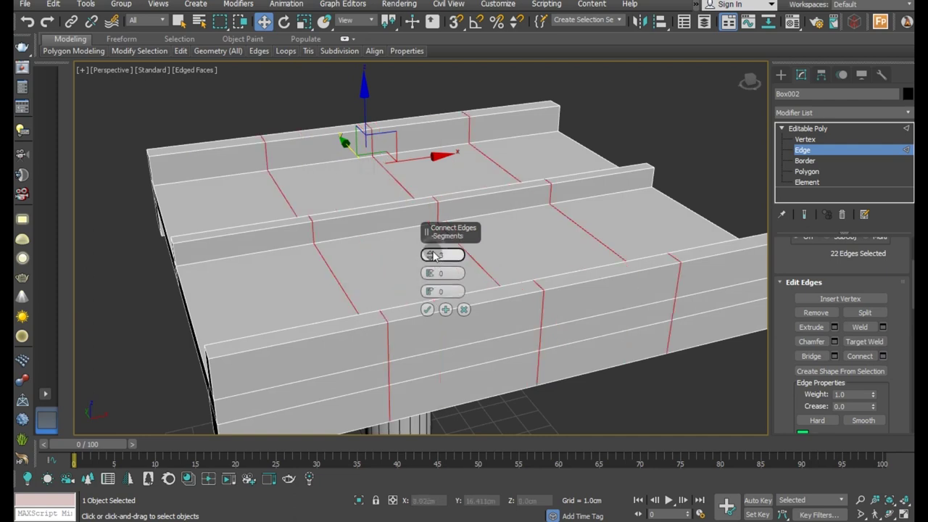
pyautogui.scroll(1, 433, 250)
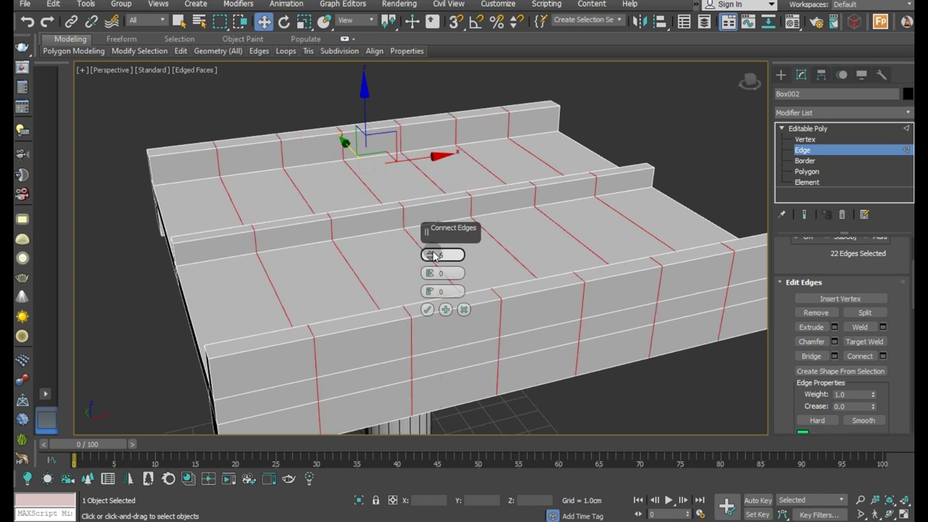
pyautogui.scroll(1, 433, 255)
pyautogui.scroll(1, 433, 256)
pyautogui.scroll(1, 432, 252)
pyautogui.scroll(1, 432, 254)
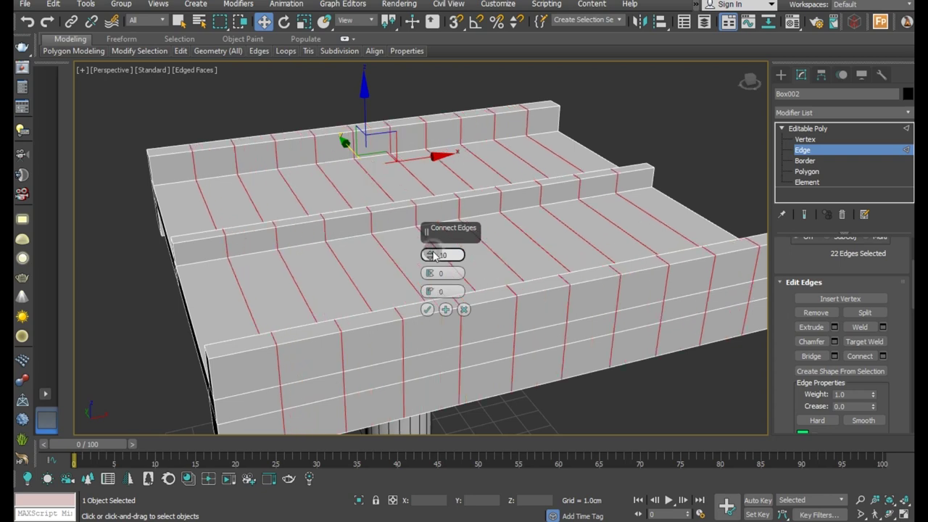
pyautogui.click(427, 311)
pyautogui.scroll(-3, 369, 269)
pyautogui.moveTo(422, 279)
pyautogui.keyDown('alt'); pyautogui.mouseDown(button='middle')
pyautogui.moveTo(429, 255)
pyautogui.moveTo(511, 209)
pyautogui.moveTo(518, 177)
pyautogui.moveTo(572, 196)
pyautogui.moveTo(534, 232)
pyautogui.moveTo(467, 251)
pyautogui.moveTo(528, 235)
pyautogui.mouseUp(button='middle'); pyautogui.keyUp('alt')
pyautogui.click(843, 128)
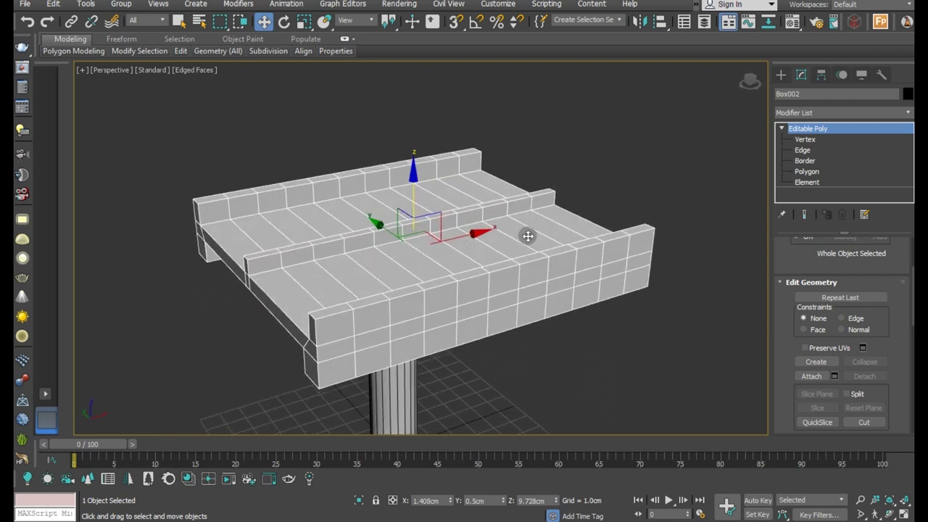
# Move the deck's pivot only, snapping it to the front-left bottom corner.
pyautogui.click(908, 112)
pyautogui.scroll(-10, 893, 401)
pyautogui.scroll(-8, 893, 401)
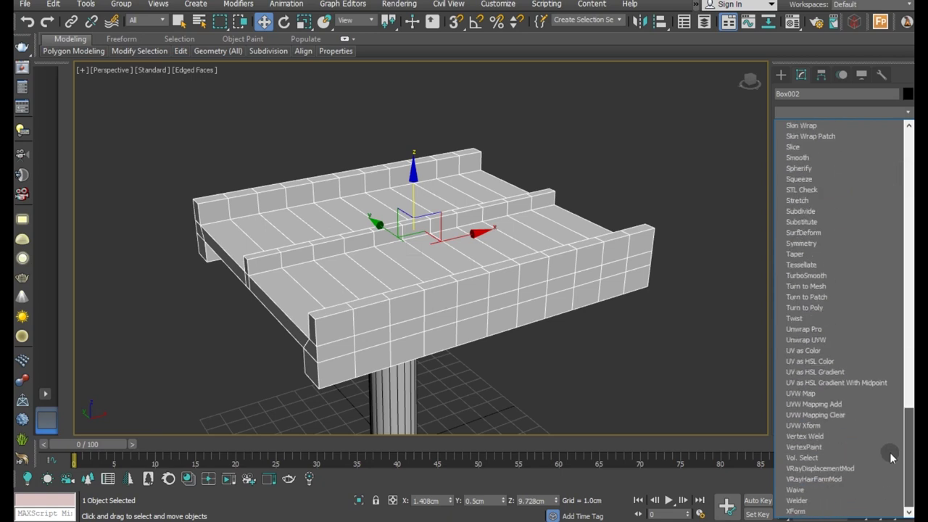
pyautogui.click(570, 284)
pyautogui.click(822, 75)
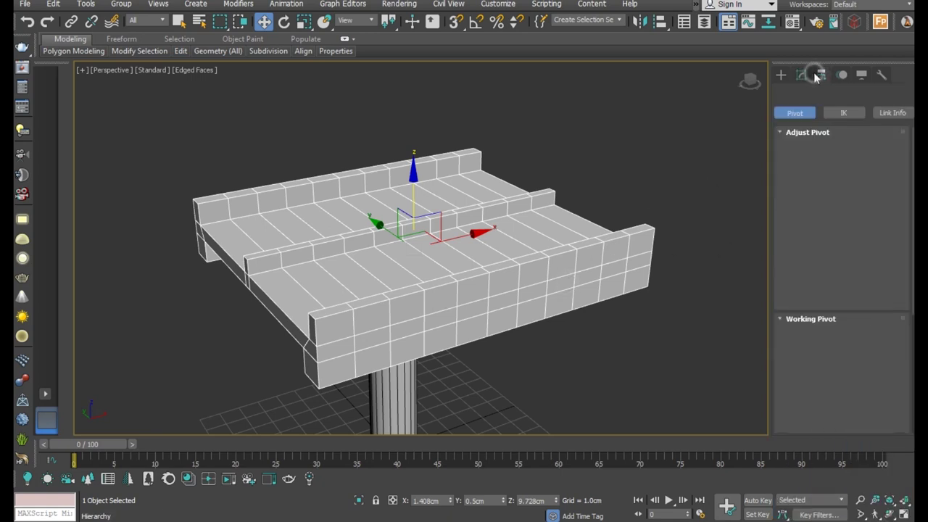
pyautogui.click(841, 161)
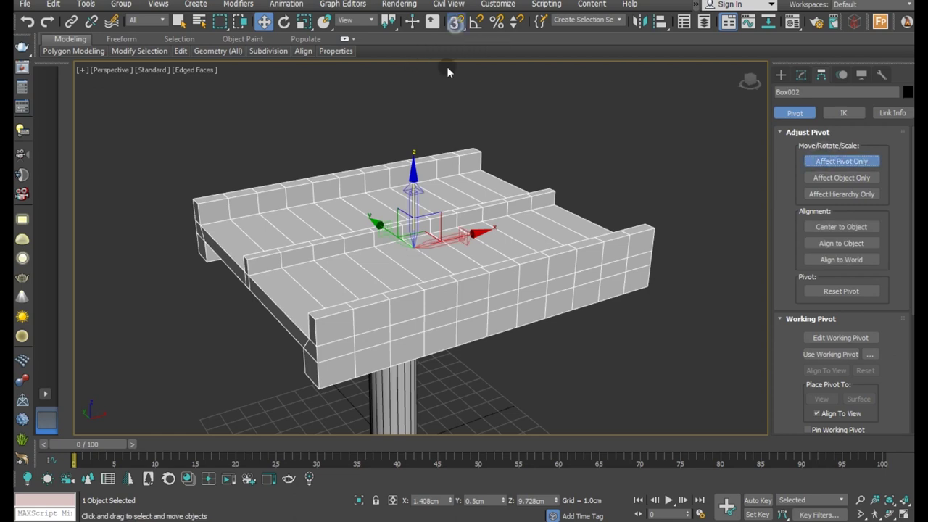
pyautogui.moveTo(409, 259); pyautogui.dragTo(319, 393)
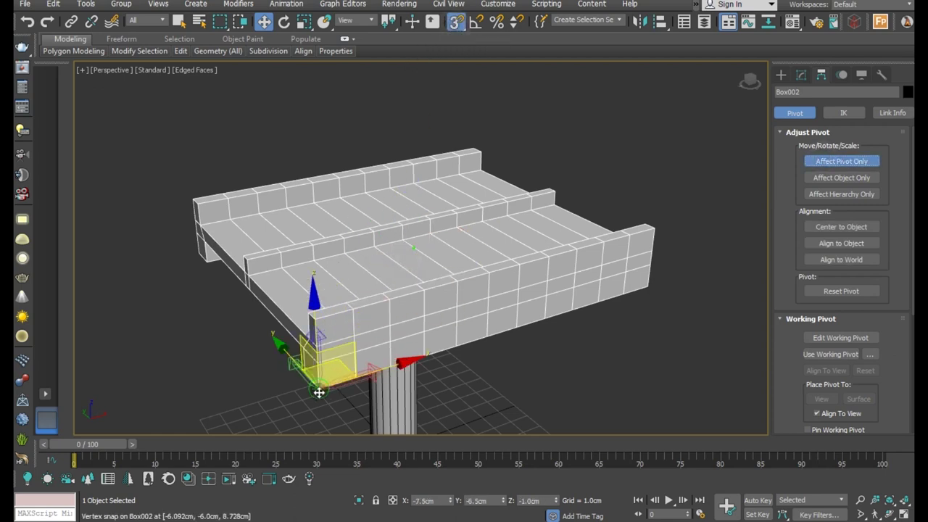
pyautogui.click(800, 80)
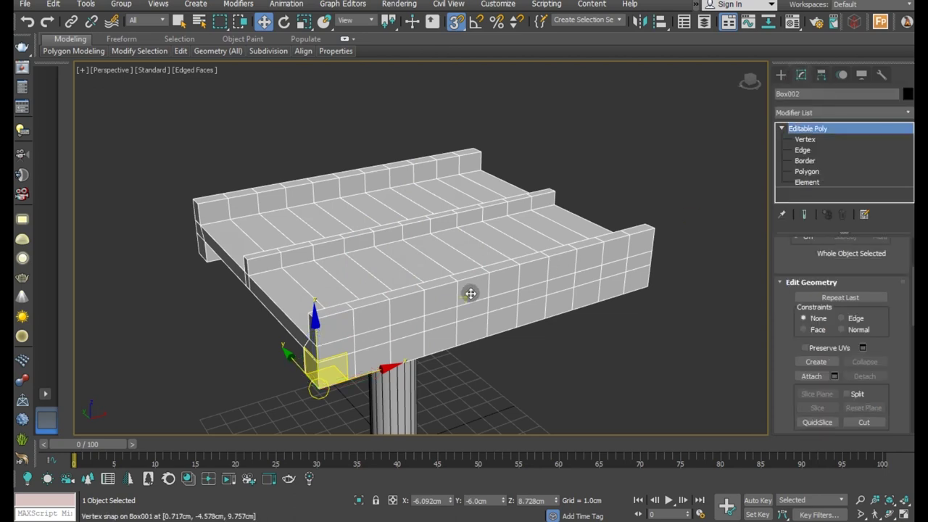
pyautogui.moveTo(472, 293); pyautogui.dragTo(438, 259, button='middle')
pyautogui.click(455, 21)
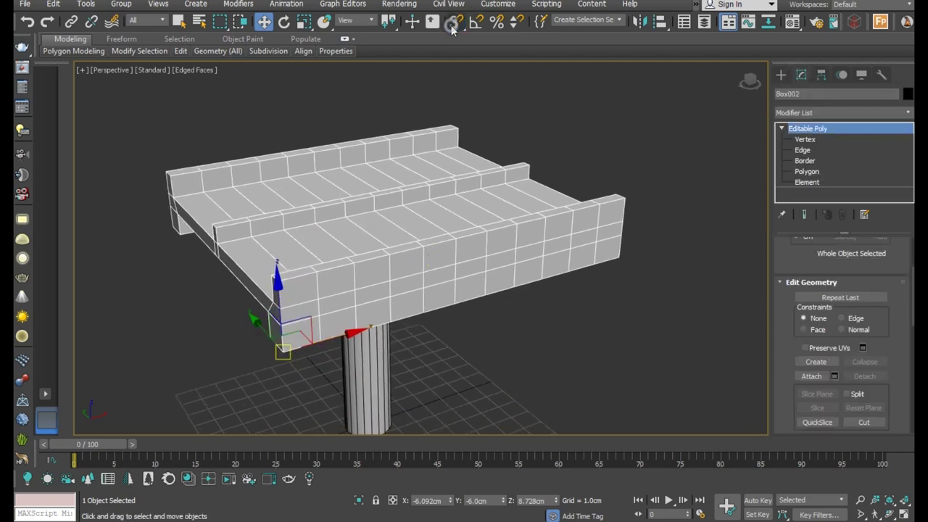
# Add a Symmetry modifier with Flip and slide the mirror plane along X.
pyautogui.click(910, 113)
pyautogui.scroll(-10, 819, 329)
pyautogui.click(815, 242)
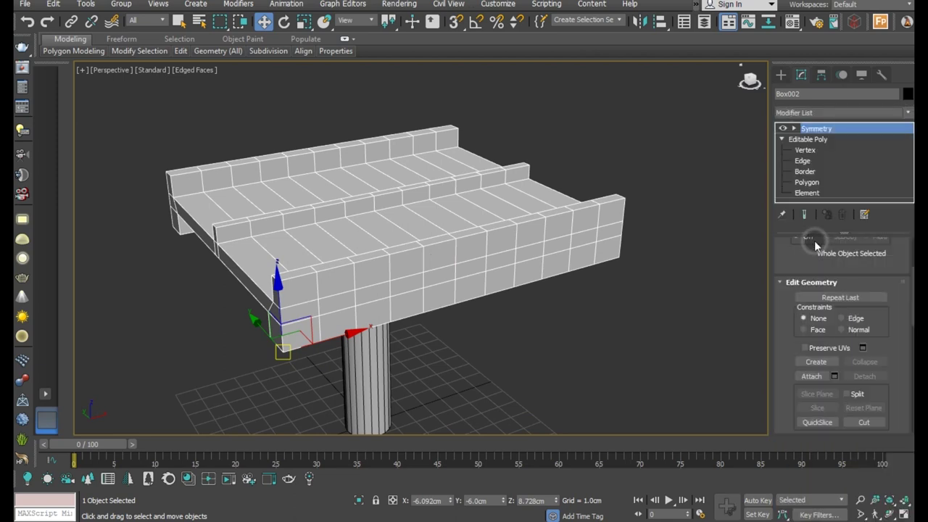
pyautogui.scroll(-2, 541, 232)
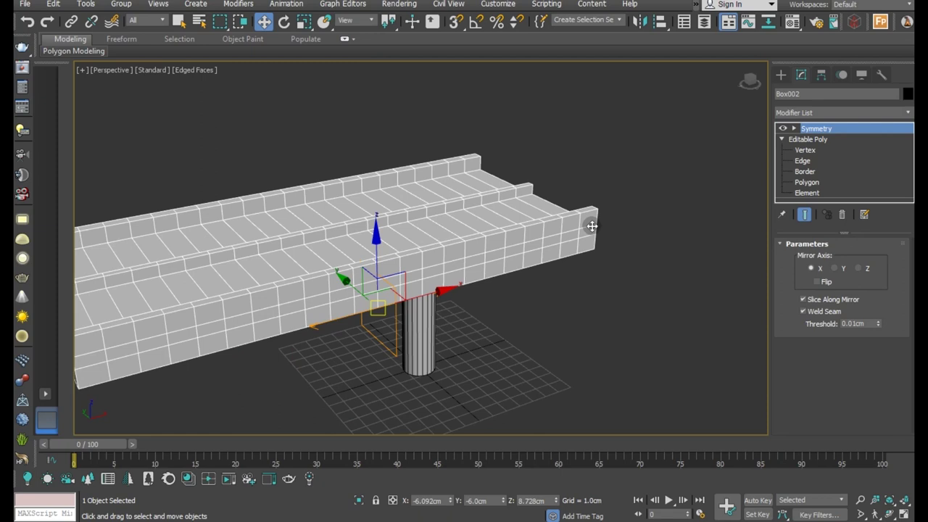
pyautogui.scroll(-2, 592, 225)
pyautogui.click(823, 281)
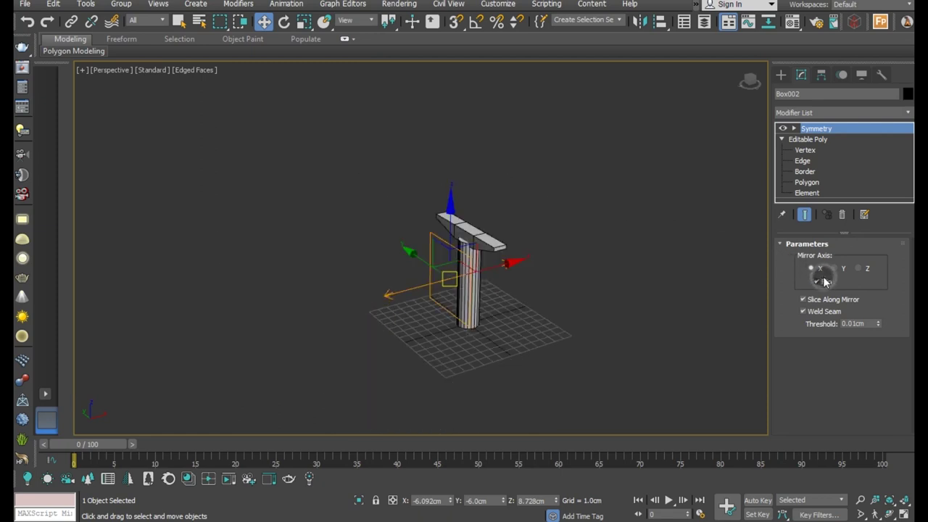
pyautogui.press('Return')
pyautogui.moveTo(495, 266)
pyautogui.mouseDown()
pyautogui.moveTo(651, 206)
pyautogui.moveTo(632, 207)
pyautogui.mouseUp()
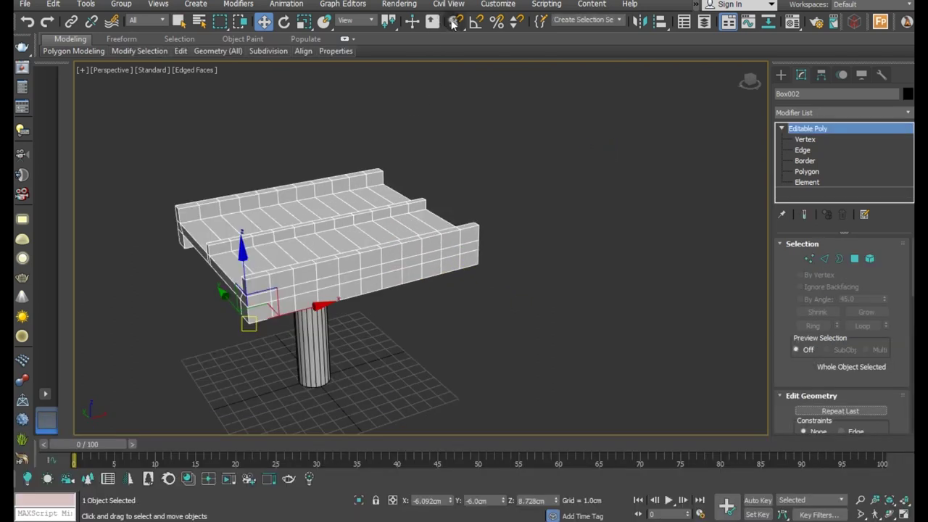
# With vertex snap on, copy the deck end to end 6 times along X.
pyautogui.click(455, 22)
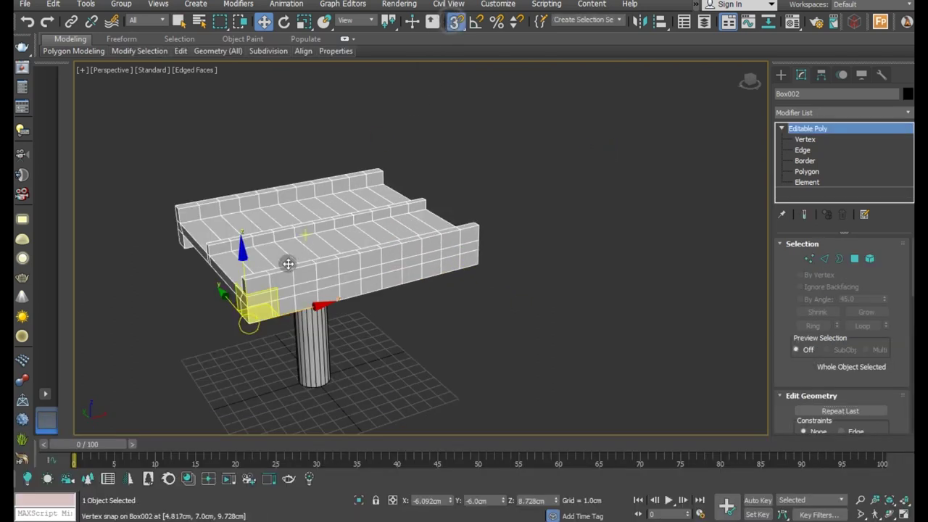
pyautogui.keyDown('shift'); pyautogui.moveTo(238, 332); pyautogui.dragTo(482, 258); pyautogui.keyUp('shift')
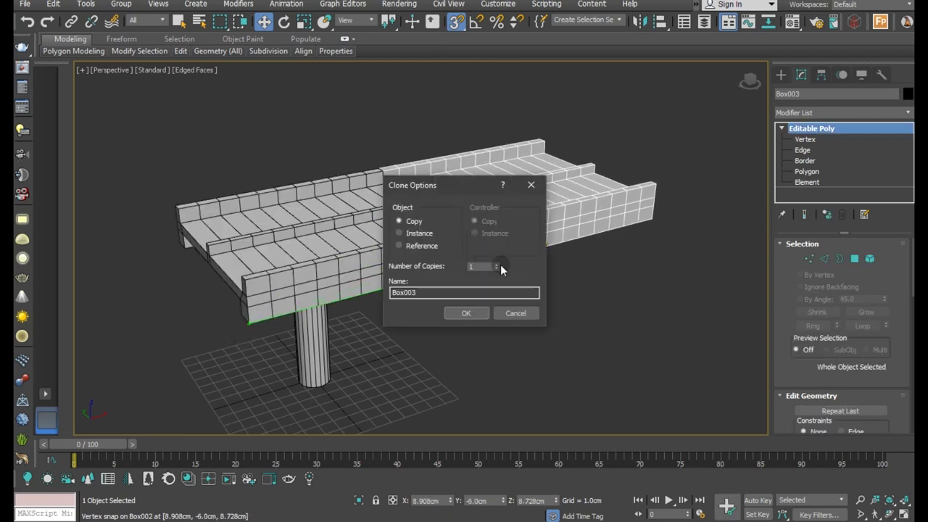
pyautogui.click(496, 266)
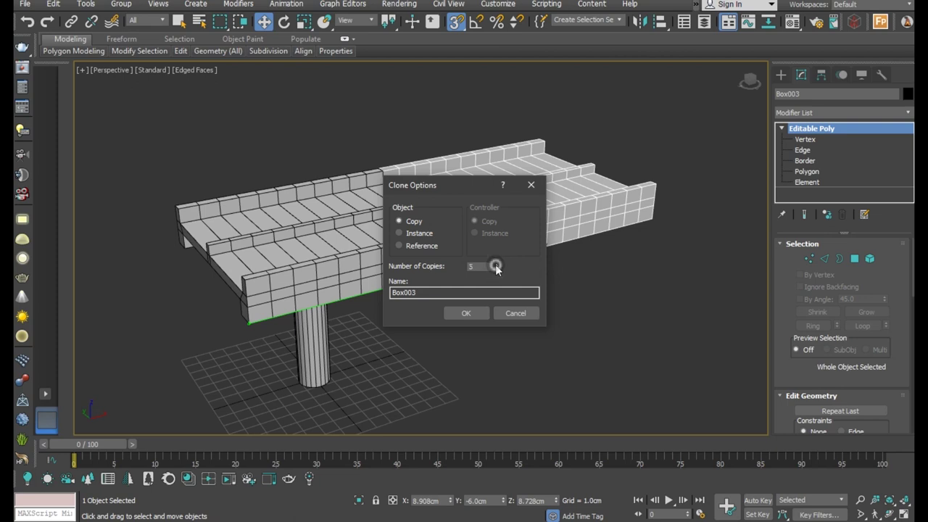
pyautogui.click(497, 269)
pyautogui.click(466, 313)
pyautogui.scroll(-3, 445, 316)
pyautogui.scroll(-2, 299, 341)
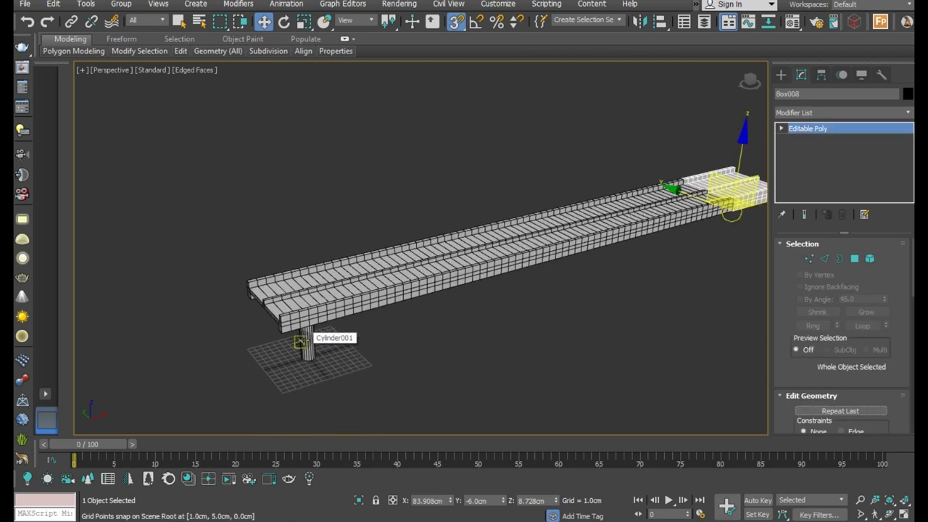
pyautogui.moveTo(605, 178); pyautogui.dragTo(567, 205, button='middle')
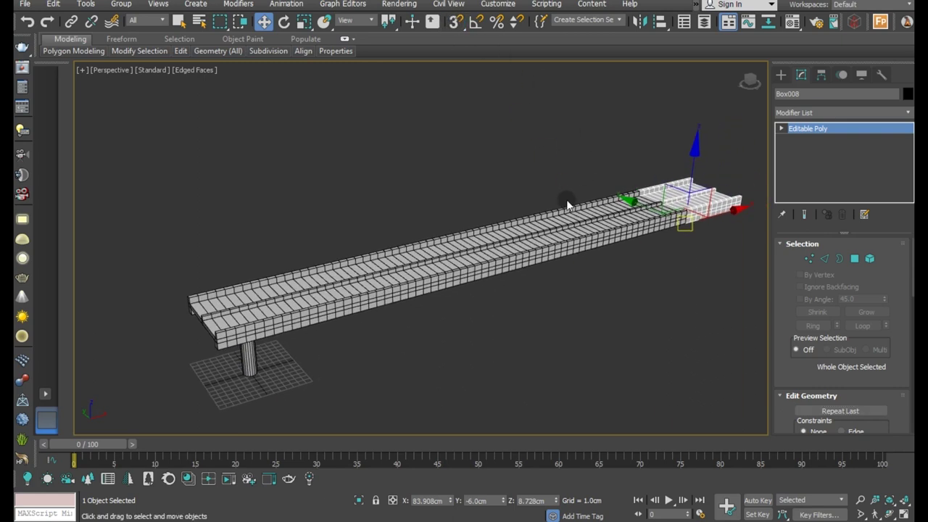
# Add a Bend modifier to the end section Box008 with the X bend axis.
pyautogui.click(910, 113)
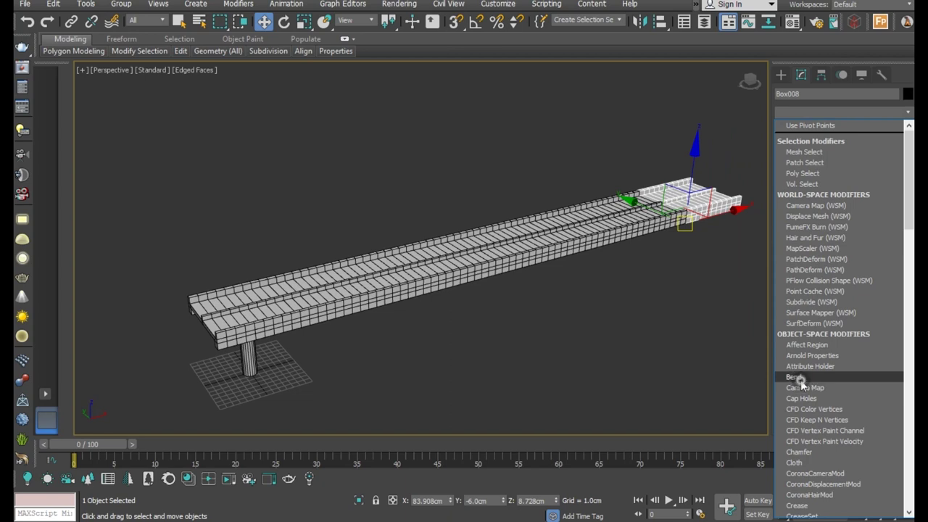
pyautogui.click(801, 380)
pyautogui.moveTo(876, 268); pyautogui.dragTo(874, 230)
pyautogui.click(850, 316)
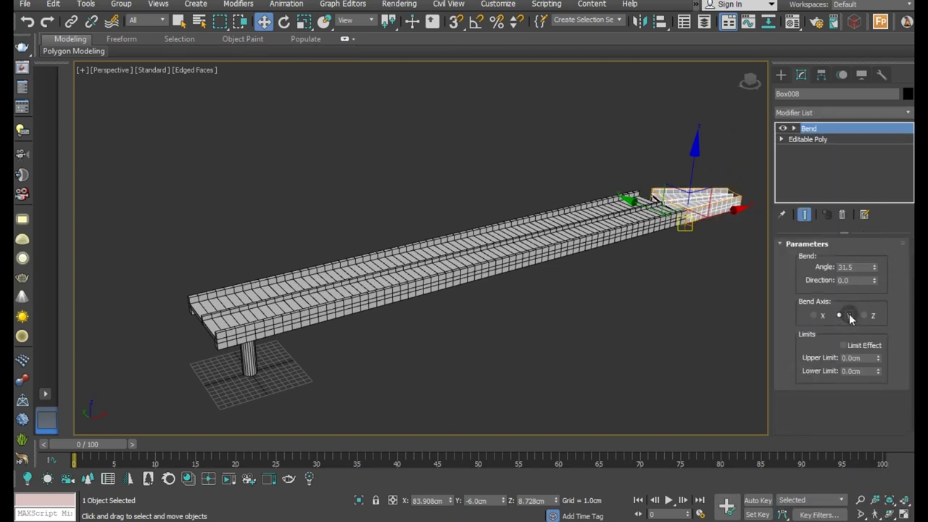
pyautogui.click(819, 318)
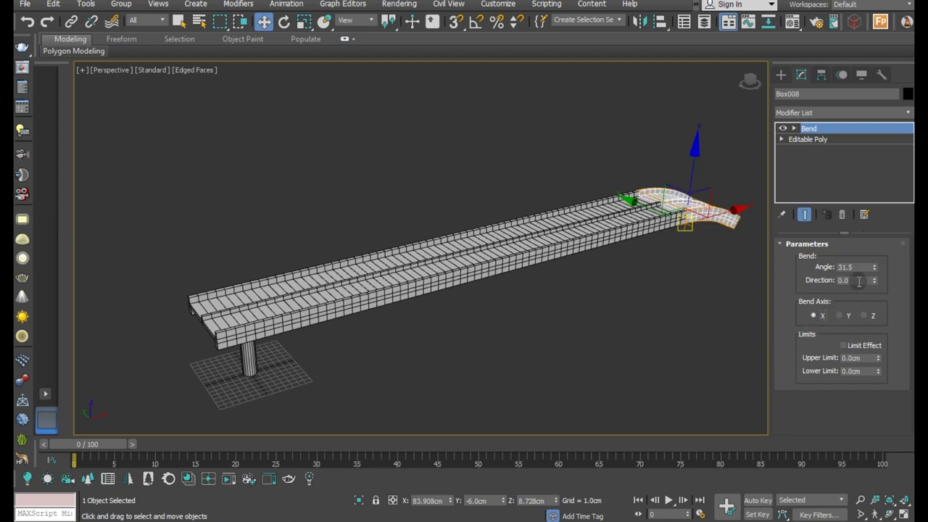
pyautogui.moveTo(875, 265); pyautogui.dragTo(850, 415)
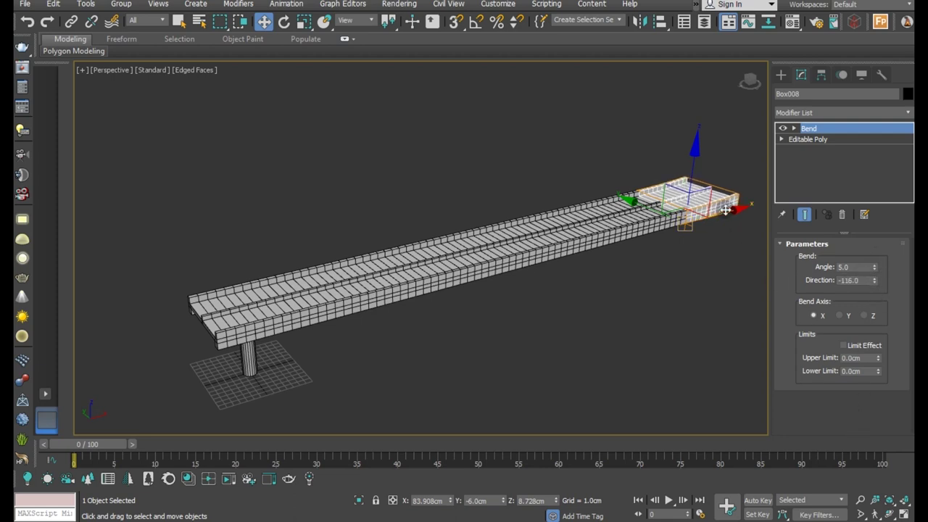
pyautogui.press('z')
# Set the bend direction to -90 and angle to 34.5, then view the curved end.
pyautogui.moveTo(872, 281); pyautogui.dragTo(867, 323)
pyautogui.moveTo(860, 275); pyautogui.dragTo(864, 281)
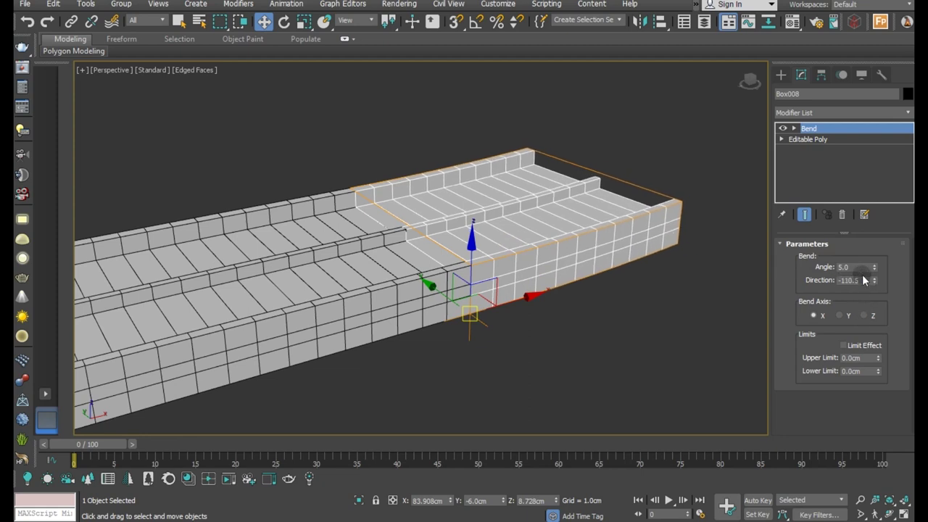
pyautogui.click(838, 280)
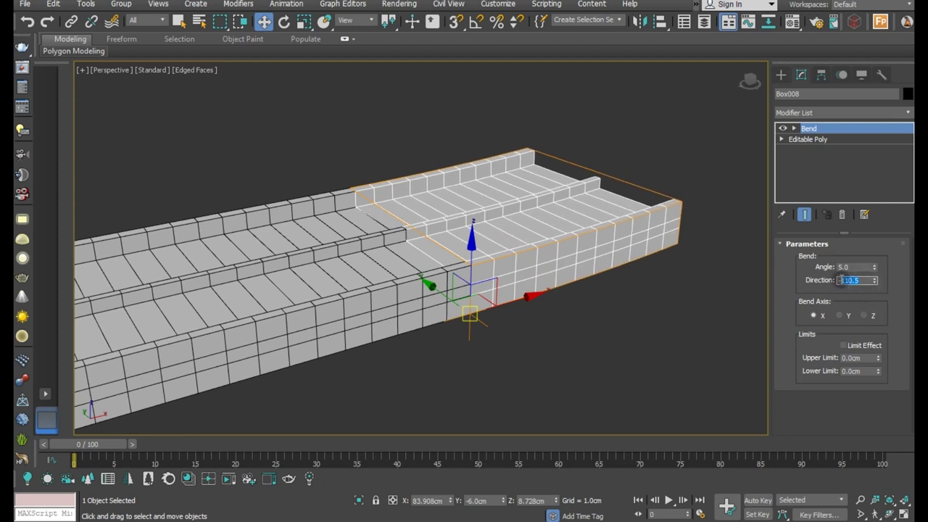
pyautogui.write('-90')
pyautogui.click(812, 403)
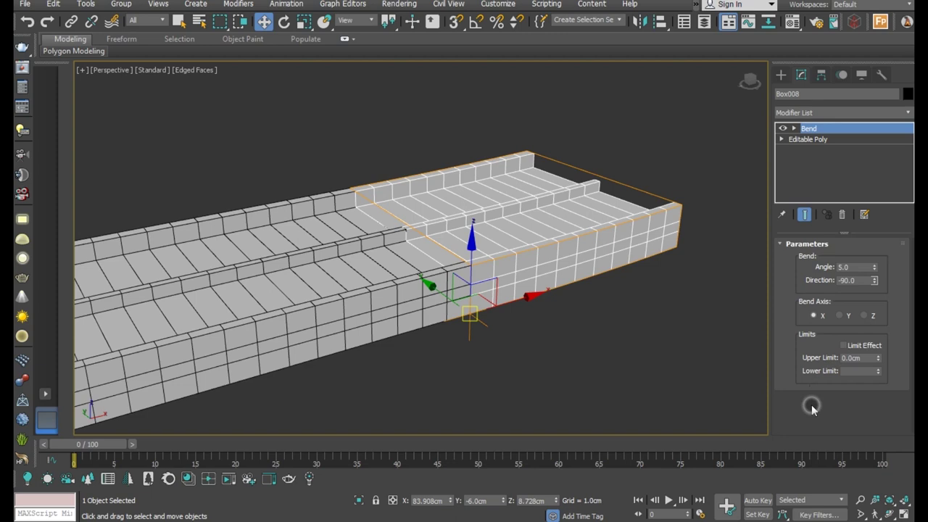
pyautogui.moveTo(875, 270)
pyautogui.mouseDown()
pyautogui.moveTo(877, 223)
pyautogui.moveTo(827, 246)
pyautogui.mouseUp()
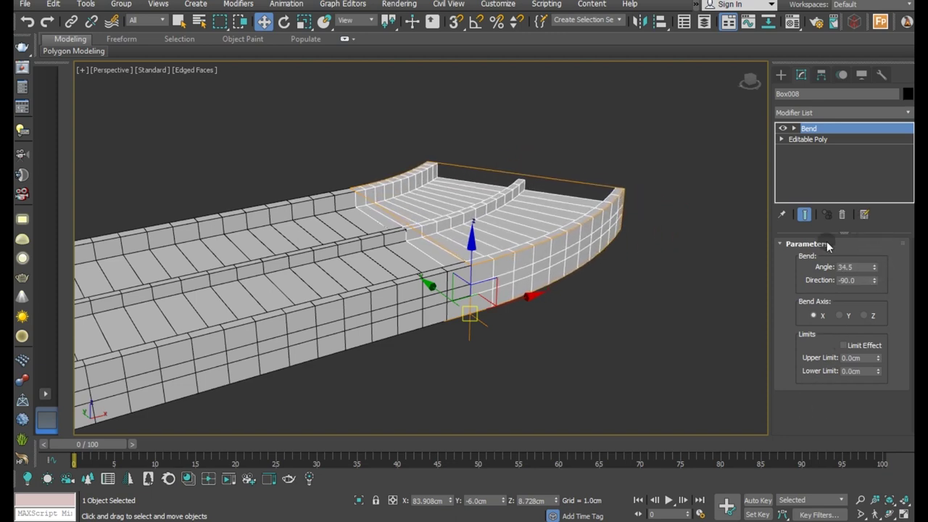
pyautogui.scroll(-4, 649, 249)
pyautogui.keyDown('alt'); pyautogui.moveTo(657, 279); pyautogui.dragTo(687, 245, button='middle'); pyautogui.keyUp('alt')
pyautogui.moveTo(616, 231)
pyautogui.keyDown('alt'); pyautogui.mouseDown(button='middle')
pyautogui.moveTo(612, 277)
pyautogui.moveTo(599, 293)
pyautogui.moveTo(630, 282)
pyautogui.mouseUp(button='middle'); pyautogui.keyUp('alt')
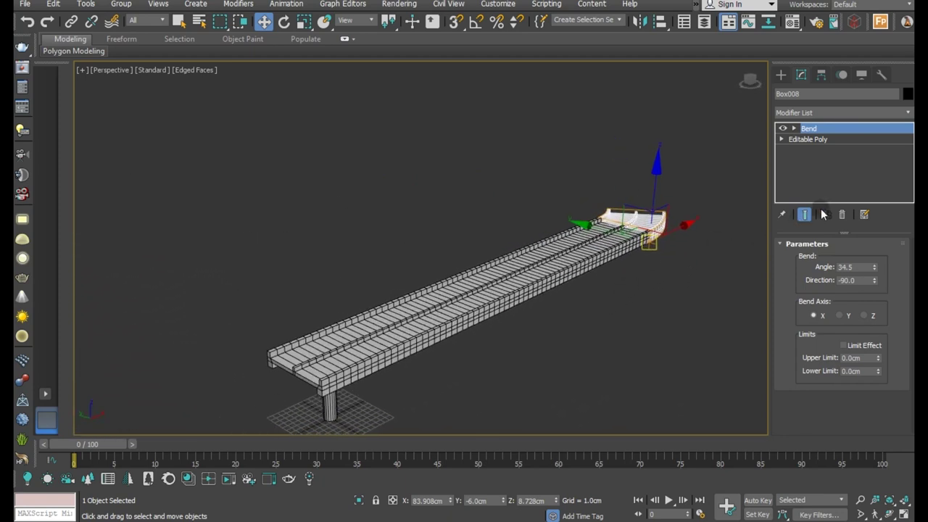
pyautogui.moveTo(550, 345)
pyautogui.keyDown('alt'); pyautogui.mouseDown(button='middle')
pyautogui.moveTo(534, 326)
pyautogui.moveTo(323, 284)
pyautogui.mouseUp(button='middle'); pyautogui.keyUp('alt')
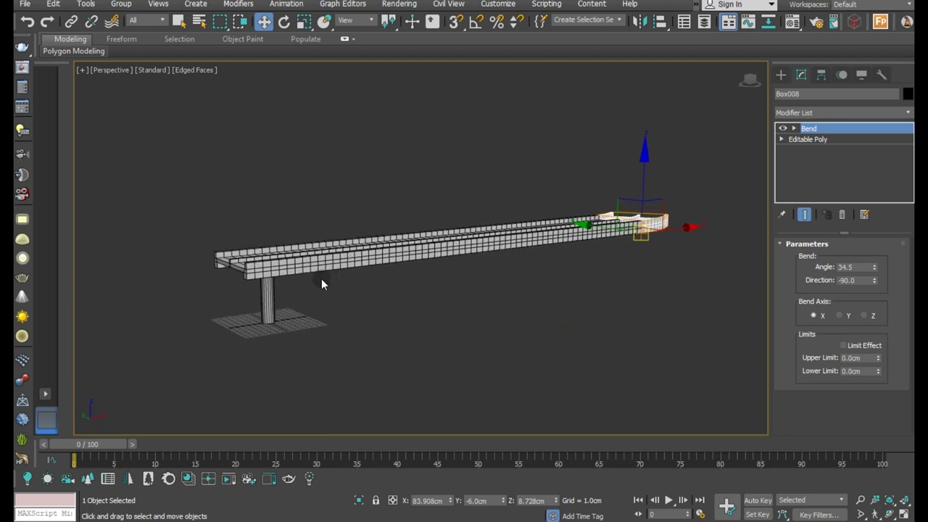
# Shift-copy the pillar further along the bridge through Clone Options.
pyautogui.scroll(3, 282, 292)
pyautogui.click(266, 300)
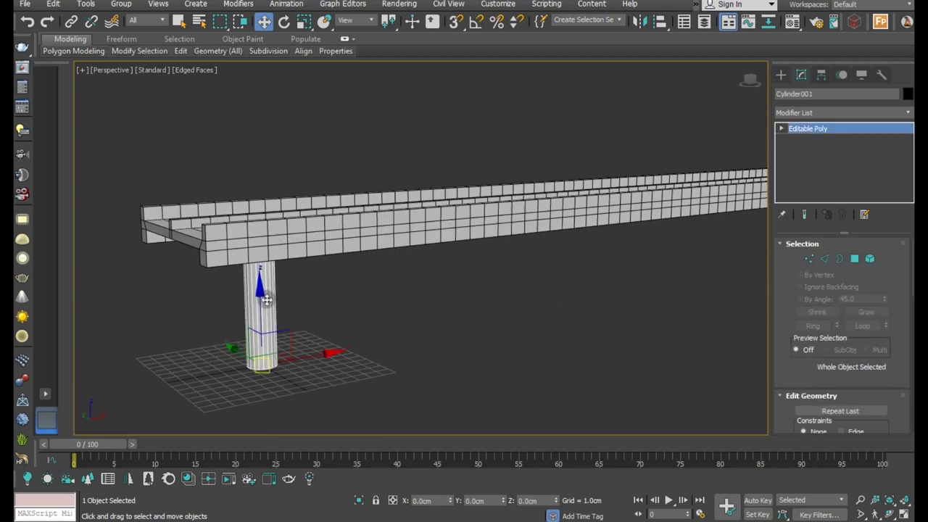
pyautogui.keyDown('shift'); pyautogui.moveTo(307, 353); pyautogui.dragTo(496, 311); pyautogui.keyUp('shift')
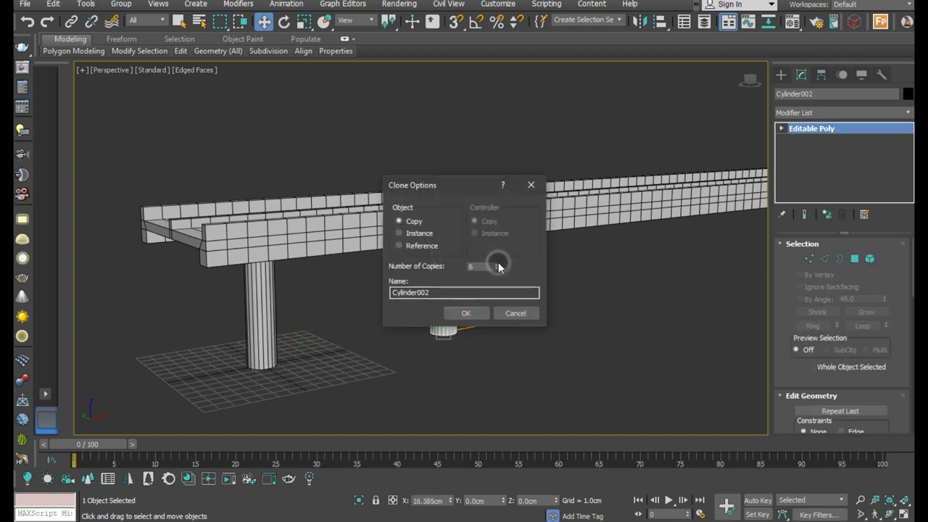
pyautogui.rightClick(496, 270)
pyautogui.click(468, 313)
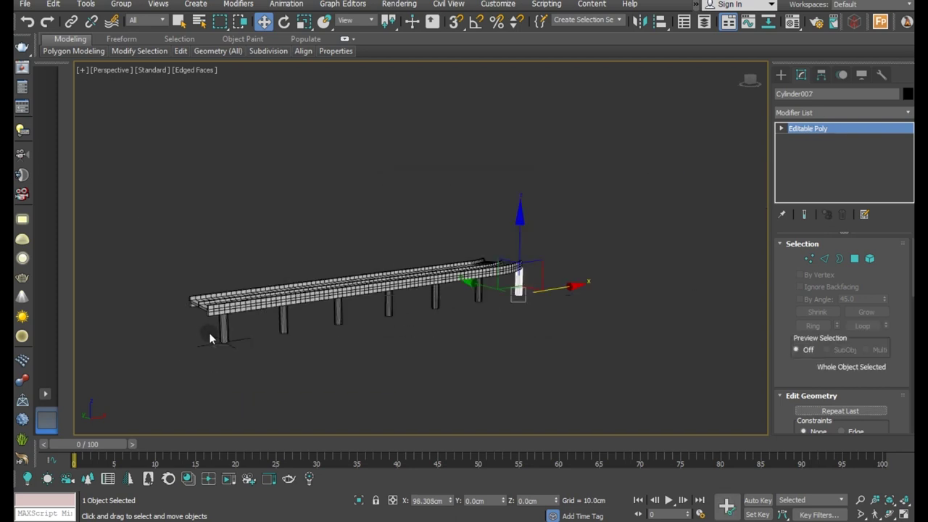
pyautogui.scroll(3, 453, 290)
pyautogui.moveTo(456, 290)
pyautogui.mouseDown(button='middle')
pyautogui.moveTo(479, 267)
pyautogui.moveTo(553, 265)
pyautogui.moveTo(627, 301)
pyautogui.moveTo(606, 308)
pyautogui.mouseUp(button='middle')
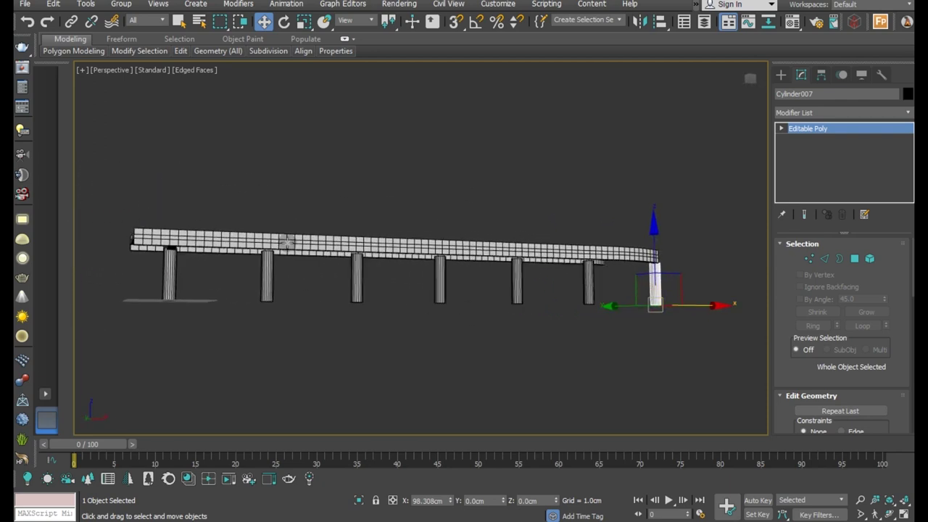
# Select deck slab Box003 and orbit to a low angle beneath the deck.
pyautogui.click(288, 243)
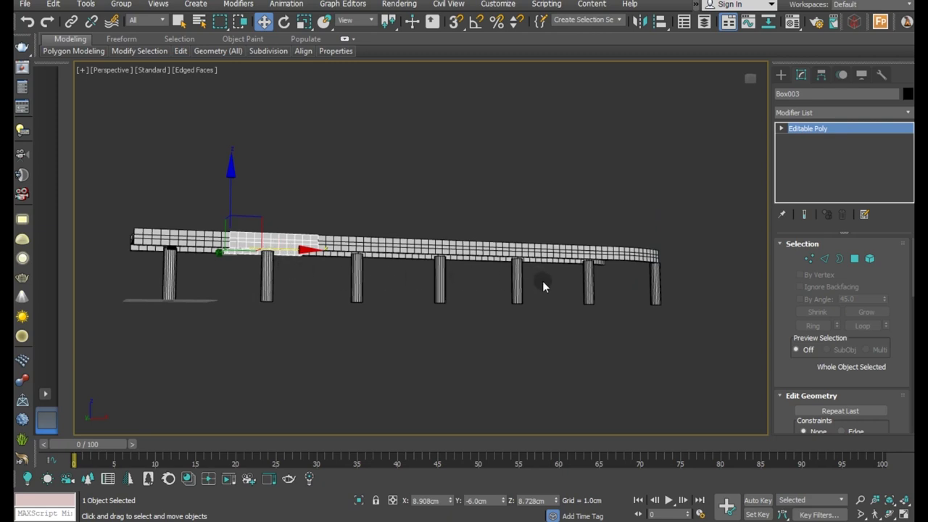
pyautogui.moveTo(570, 308)
pyautogui.keyDown('alt'); pyautogui.mouseDown(button='middle')
pyautogui.moveTo(539, 315)
pyautogui.moveTo(568, 338)
pyautogui.moveTo(622, 309)
pyautogui.moveTo(613, 310)
pyautogui.mouseUp(button='middle'); pyautogui.keyUp('alt')
pyautogui.scroll(5, 259, 265)
pyautogui.moveTo(260, 265)
pyautogui.keyDown('alt'); pyautogui.mouseDown(button='middle')
pyautogui.moveTo(332, 264)
pyautogui.moveTo(384, 277)
pyautogui.moveTo(409, 272)
pyautogui.moveTo(420, 254)
pyautogui.moveTo(403, 270)
pyautogui.mouseUp(button='middle'); pyautogui.keyUp('alt')
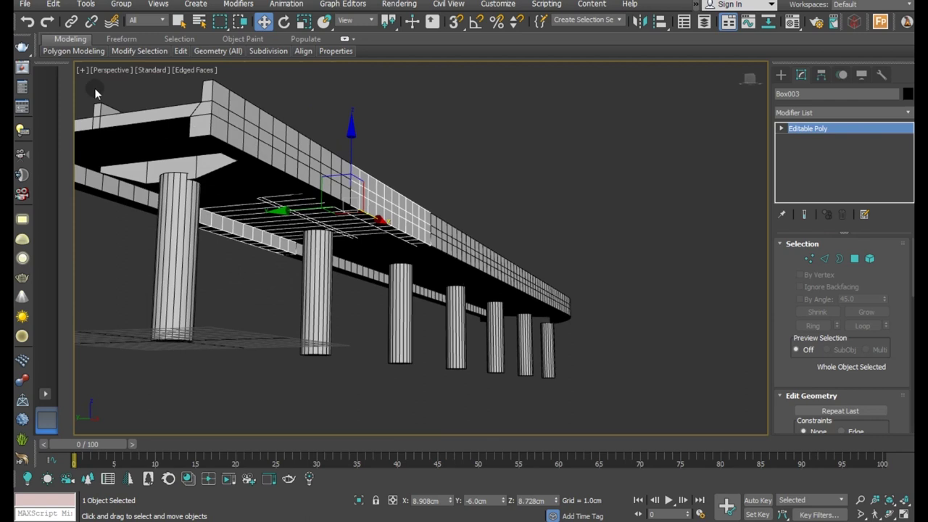
# Undo back to the single column and attach the cap beam onto it.
pyautogui.click(27, 21)
pyautogui.click(26, 22)
pyautogui.click(27, 22)
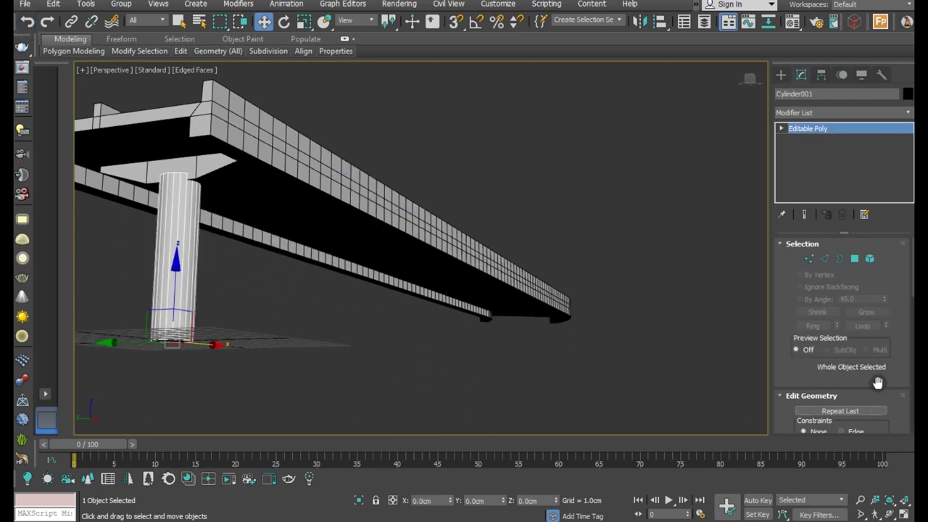
pyautogui.scroll(-3, 846, 407)
pyautogui.click(812, 432)
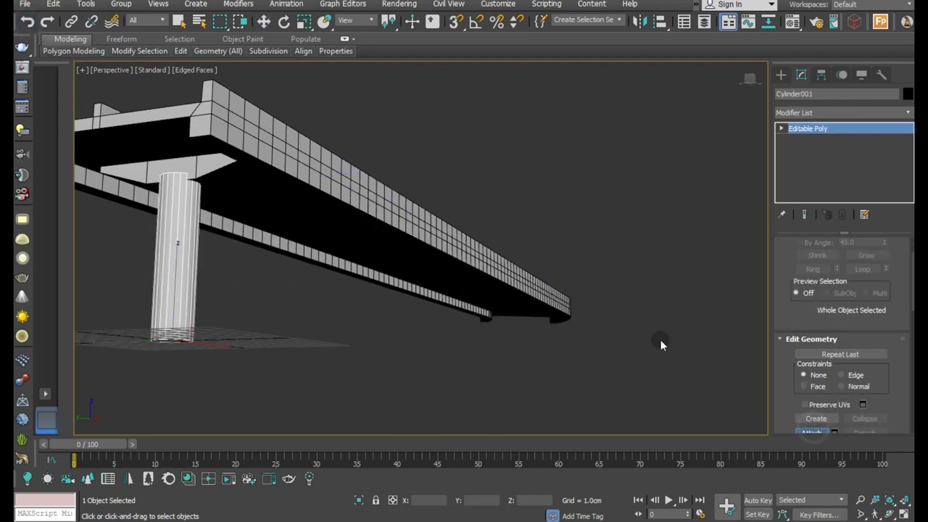
pyautogui.click(184, 172)
pyautogui.press('w')
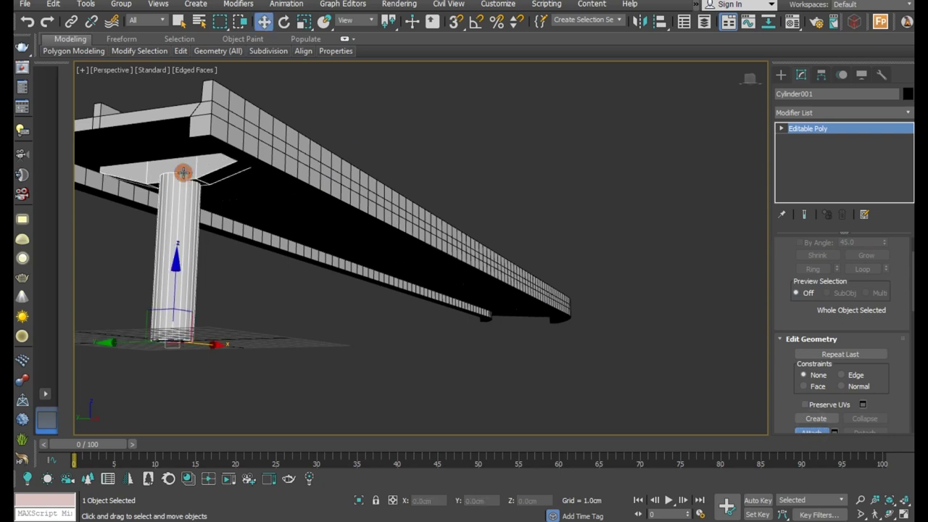
# Delete the middle deck slab Box003.
pyautogui.scroll(-3, 224, 274)
pyautogui.moveTo(281, 289)
pyautogui.keyDown('alt'); pyautogui.mouseDown(button='middle')
pyautogui.moveTo(253, 271)
pyautogui.moveTo(246, 308)
pyautogui.mouseUp(button='middle'); pyautogui.keyUp('alt')
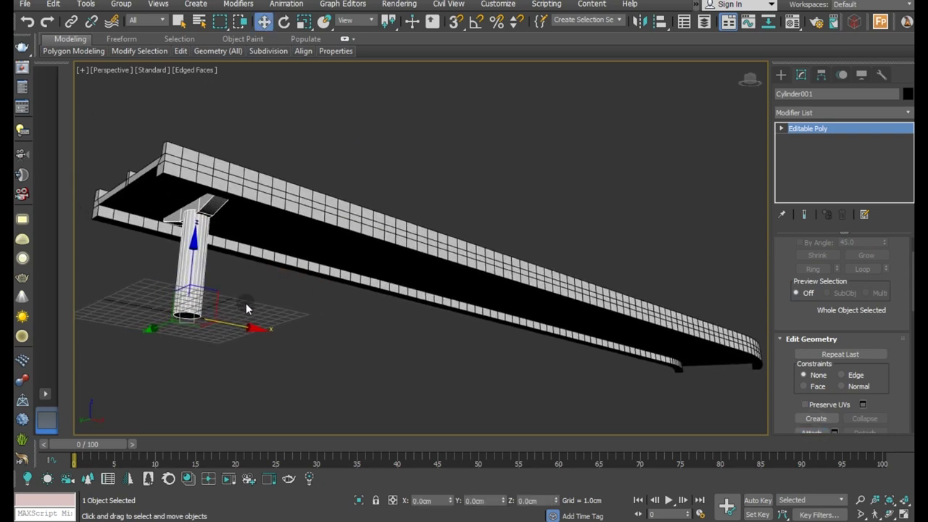
pyautogui.click(317, 219)
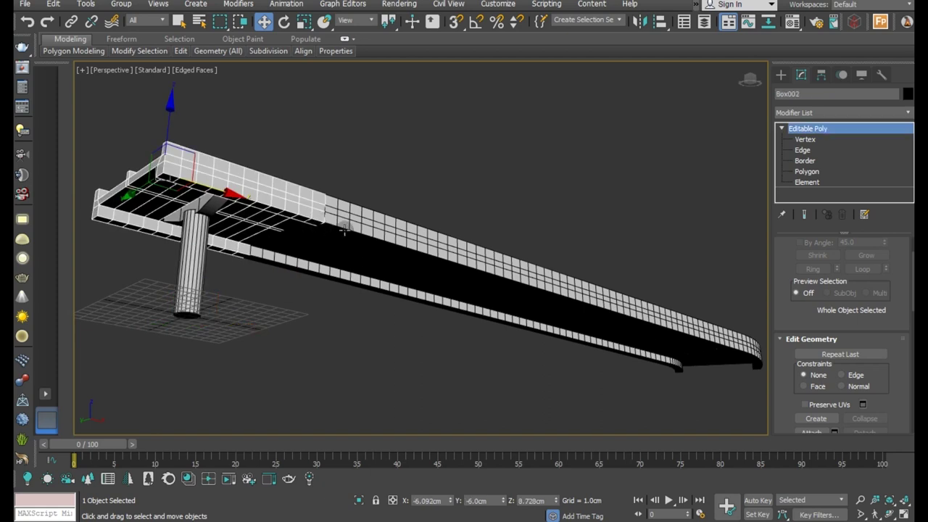
pyautogui.click(348, 227)
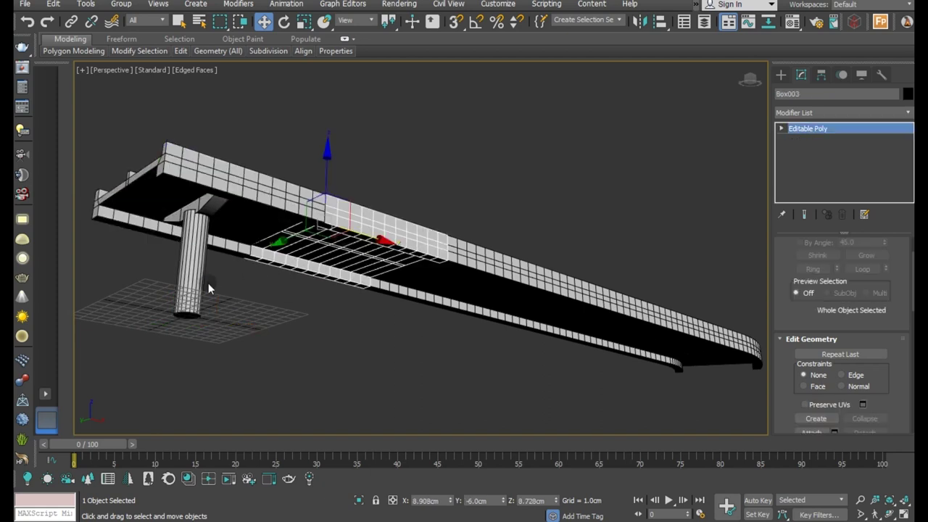
pyautogui.press('Delete')
# Shift-copy the first column along the deck as six copies.
pyautogui.click(187, 278)
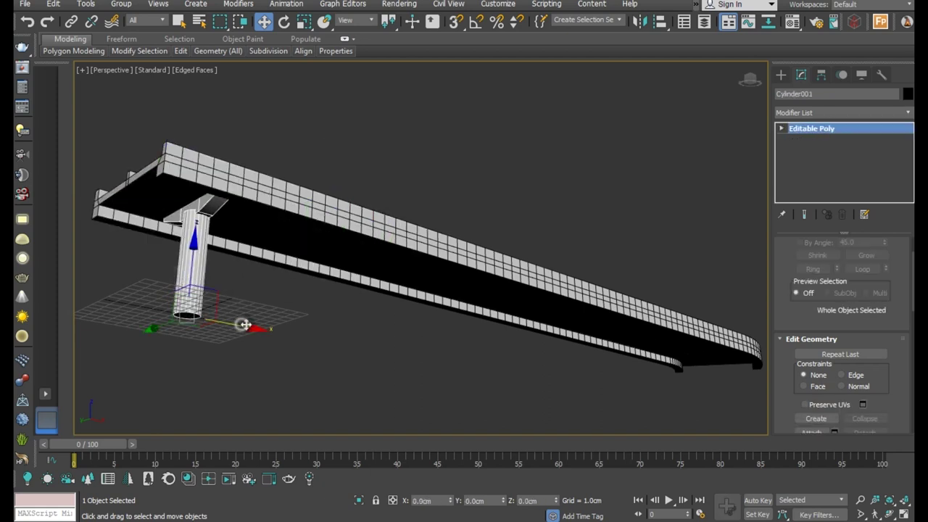
pyautogui.keyDown('shift'); pyautogui.moveTo(313, 330); pyautogui.dragTo(404, 327); pyautogui.keyUp('shift')
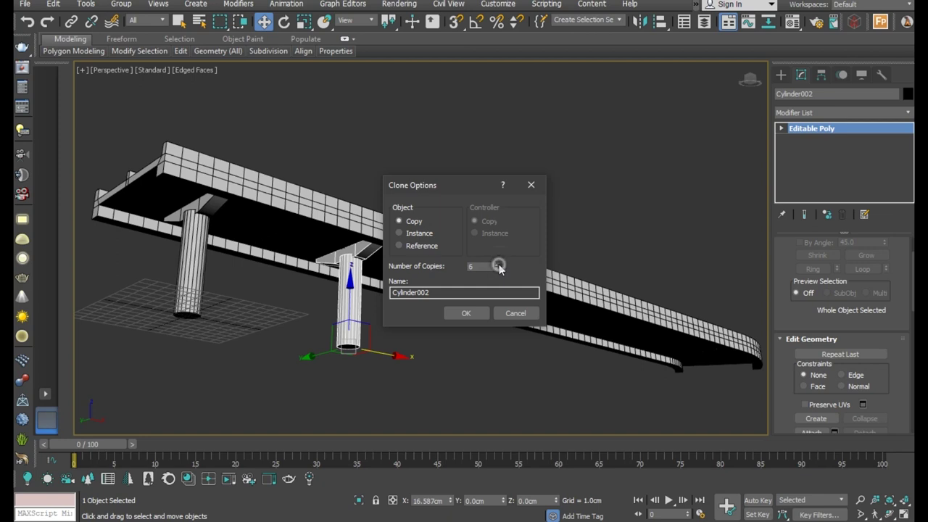
pyautogui.click(468, 313)
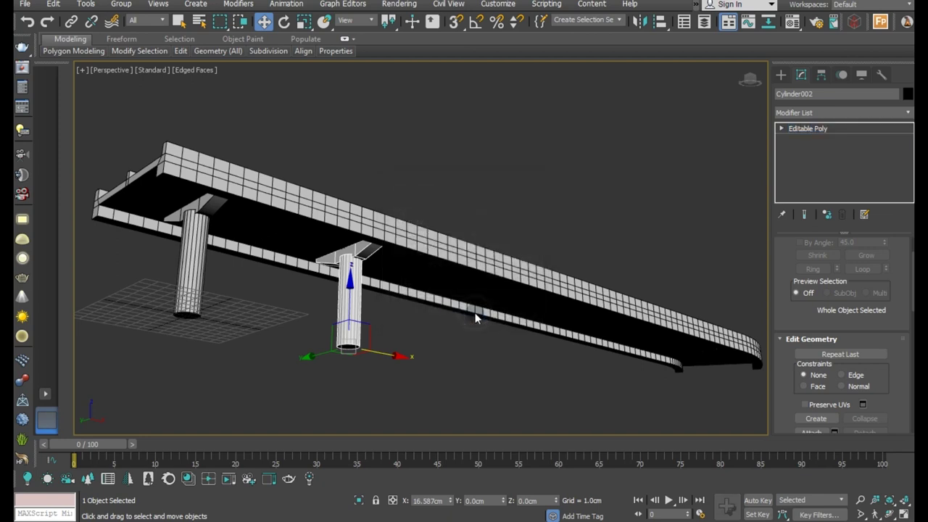
pyautogui.scroll(-3, 149, 308)
# Switch to the Front wireframe view, zoomed out to frame the pillars.
pyautogui.moveTo(518, 356)
pyautogui.keyDown('alt'); pyautogui.mouseDown(button='middle')
pyautogui.moveTo(496, 373)
pyautogui.moveTo(487, 353)
pyautogui.moveTo(560, 348)
pyautogui.mouseUp(button='middle'); pyautogui.keyUp('alt')
pyautogui.scroll(4, 517, 356)
pyautogui.press('f')
pyautogui.scroll(-3, 487, 333)
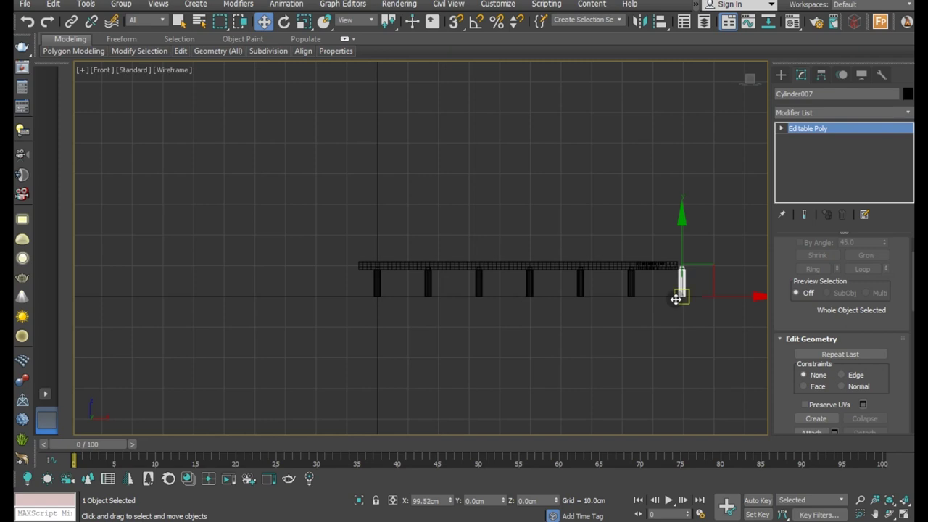
pyautogui.scroll(3, 676, 299)
pyautogui.scroll(-2, 495, 305)
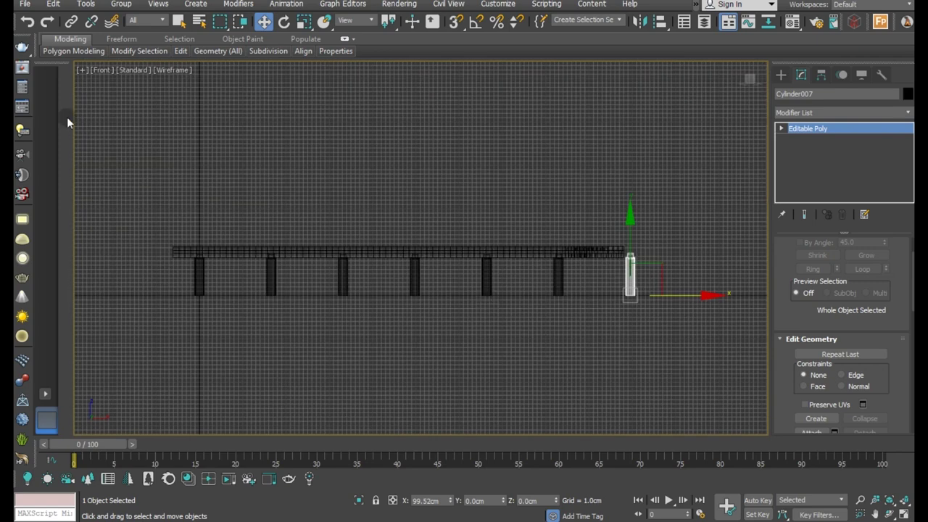
# Undo the six column copies and Shift-drag the first column rightward again.
pyautogui.click(27, 23)
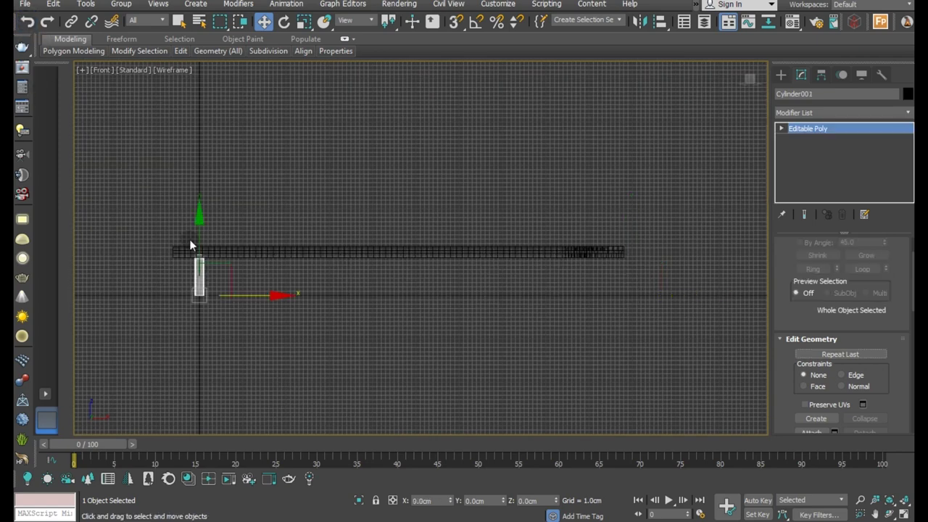
pyautogui.click(259, 254)
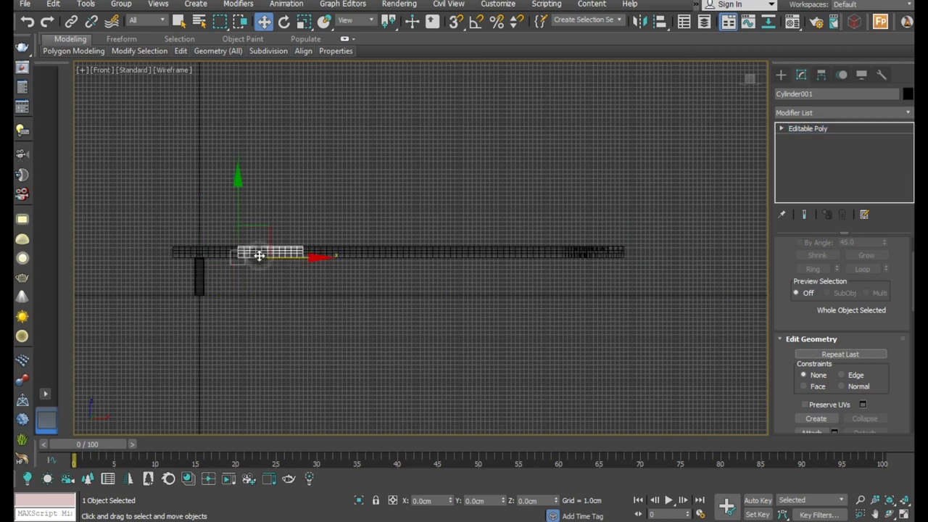
pyautogui.click(196, 274)
pyautogui.moveTo(245, 297); pyautogui.dragTo(310, 296)
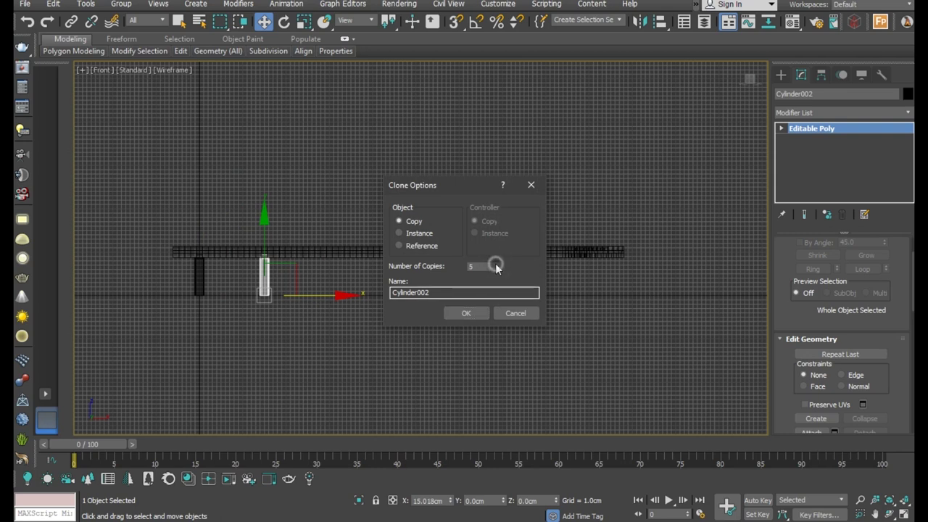
# Confirm the evenly spaced column copies, then select the curved end segment Box008.
pyautogui.click(467, 313)
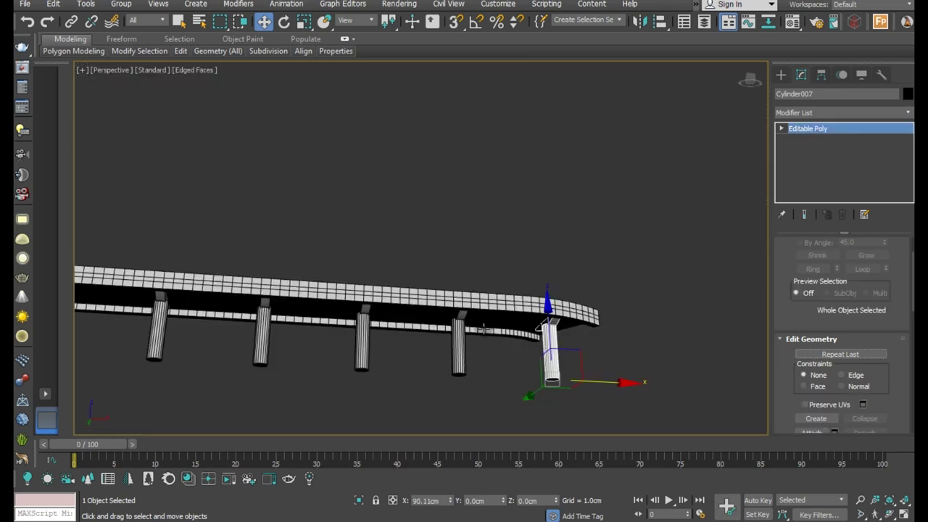
pyautogui.moveTo(490, 325)
pyautogui.keyDown('alt'); pyautogui.mouseDown(button='middle')
pyautogui.moveTo(464, 356)
pyautogui.moveTo(404, 364)
pyautogui.moveTo(457, 388)
pyautogui.mouseUp(button='middle'); pyautogui.keyUp('alt')
pyautogui.moveTo(531, 352)
pyautogui.keyDown('alt'); pyautogui.mouseDown(button='middle')
pyautogui.moveTo(521, 325)
pyautogui.moveTo(363, 166)
pyautogui.mouseUp(button='middle'); pyautogui.keyUp('alt')
pyautogui.scroll(3, 531, 326)
pyautogui.click(528, 325)
# Snap-clone the curved segment onto the deck end as Box009 and raise its Bend Angle to 46.5.
pyautogui.click(456, 21)
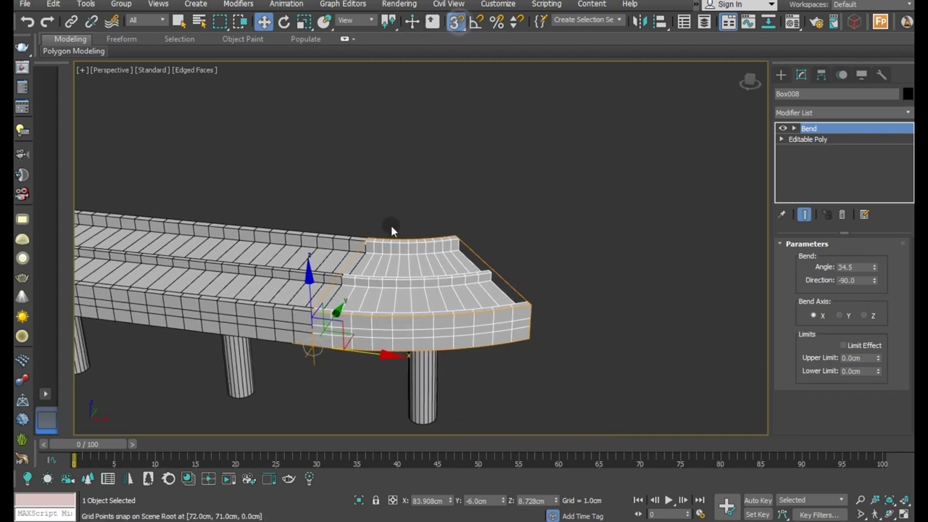
pyautogui.moveTo(312, 355); pyautogui.dragTo(535, 346)
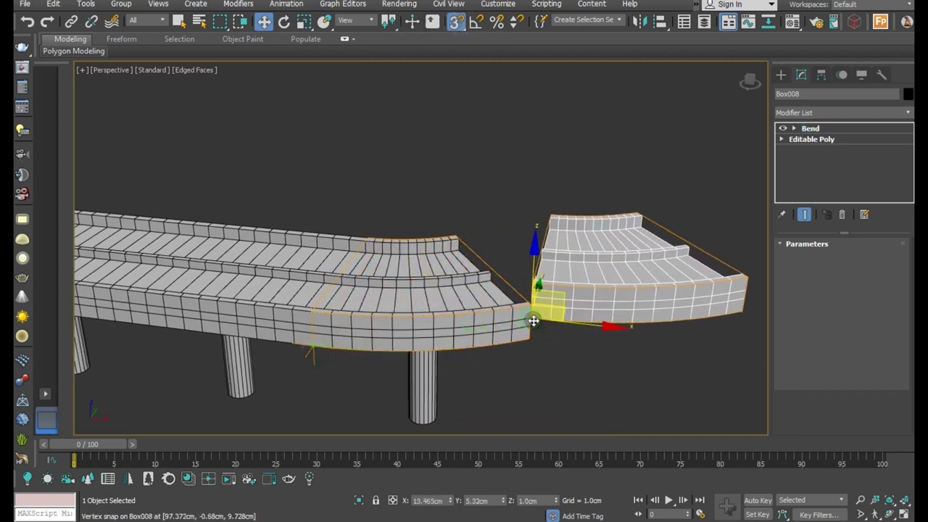
pyautogui.click(467, 313)
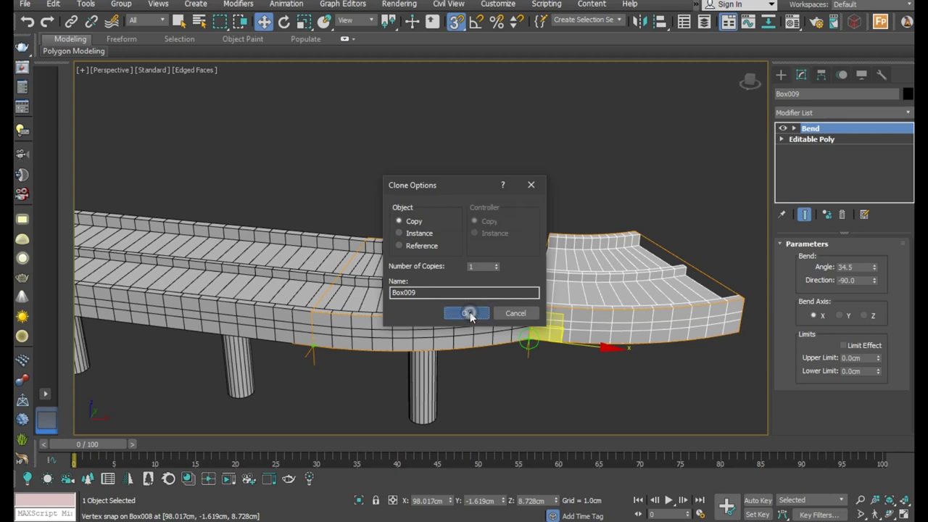
pyautogui.moveTo(876, 272); pyautogui.dragTo(876, 268)
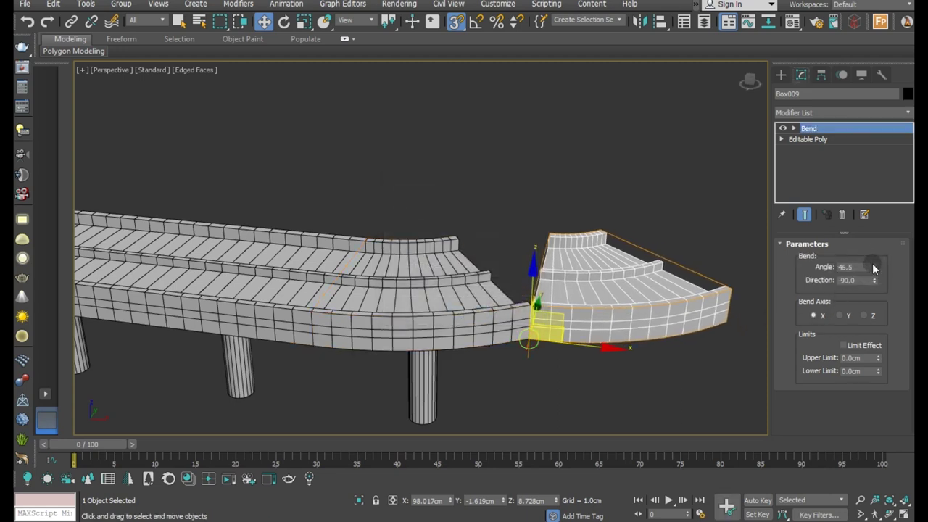
# Set the snap angle increment to 45 degrees.
pyautogui.click(458, 22)
pyautogui.click(458, 22)
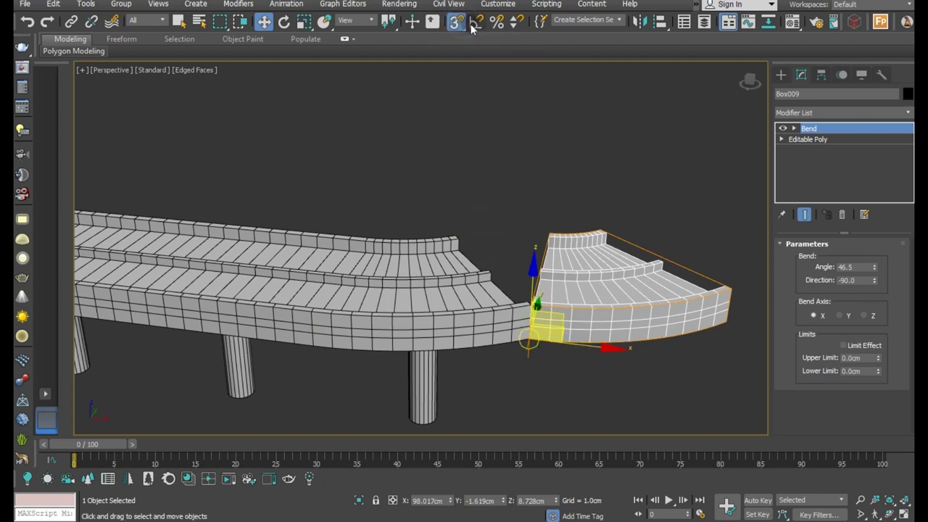
pyautogui.rightClick(477, 22)
pyautogui.moveTo(476, 267); pyautogui.dragTo(425, 261)
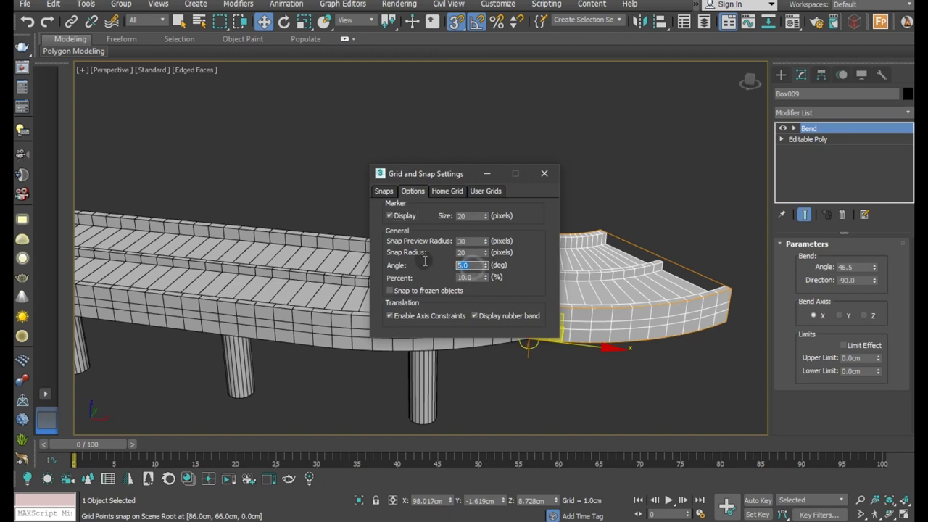
pyautogui.click(544, 174)
# Rotate Box009 about 34.5° around vertical so it meets the straight deck.
pyautogui.click(454, 24)
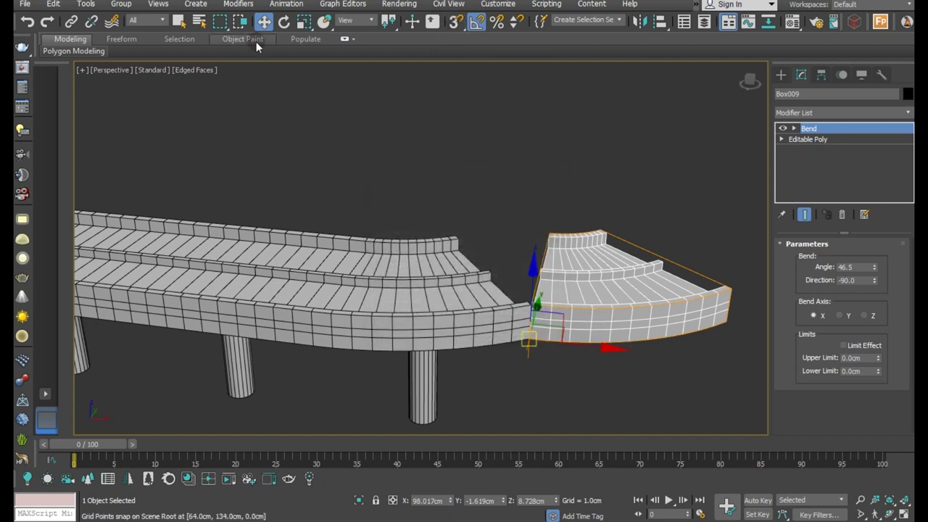
pyautogui.click(280, 26)
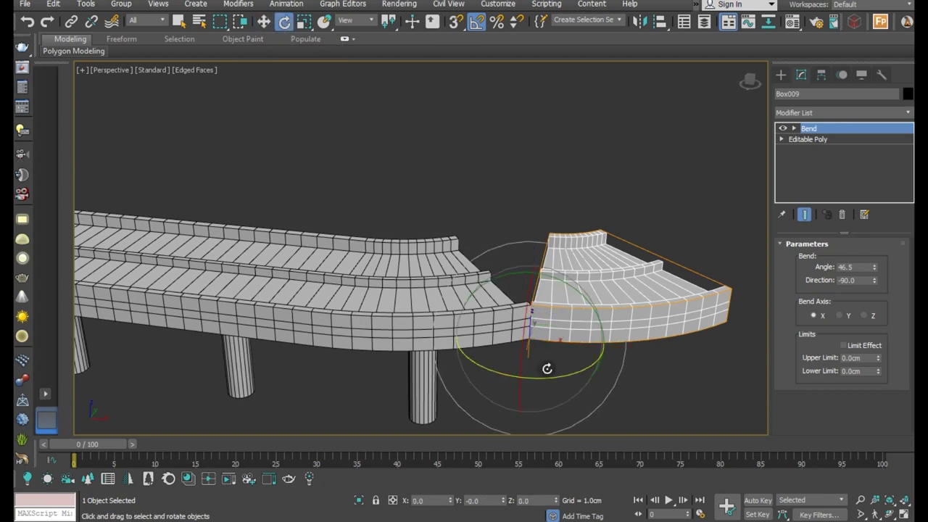
pyautogui.moveTo(553, 378); pyautogui.dragTo(554, 378)
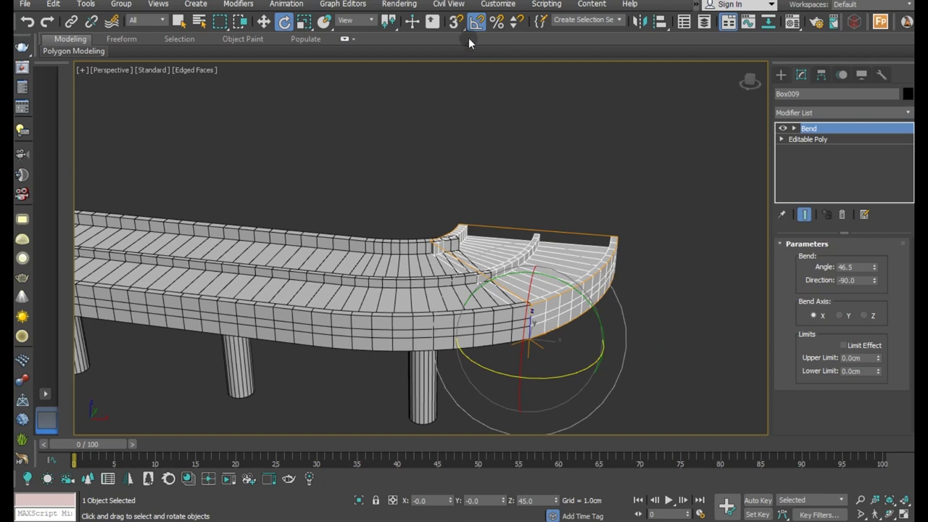
pyautogui.moveTo(554, 377); pyautogui.dragTo(537, 381)
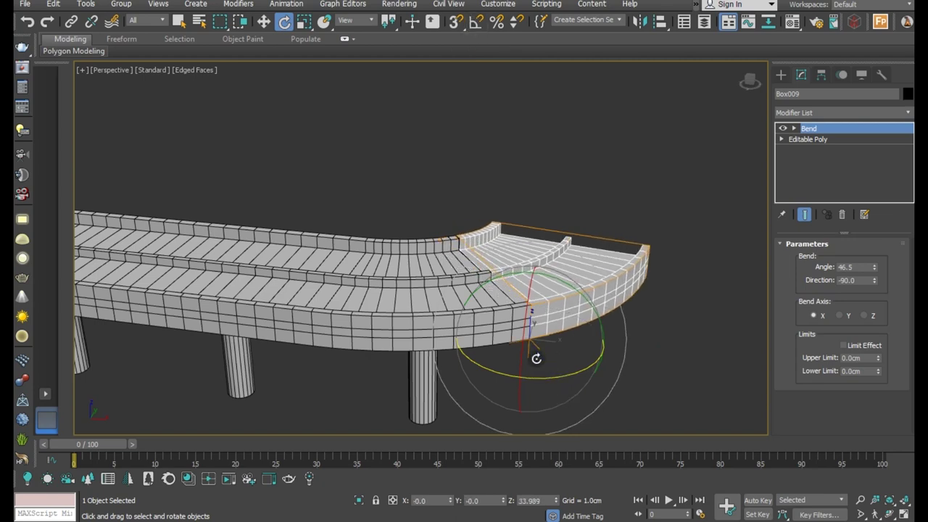
pyautogui.scroll(2, 537, 359)
pyautogui.scroll(2, 534, 379)
pyautogui.scroll(3, 500, 395)
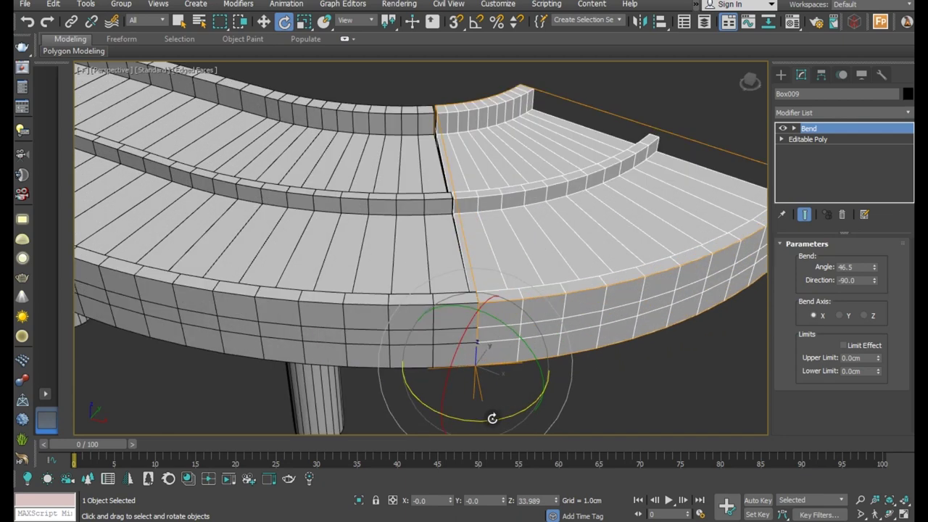
pyautogui.moveTo(493, 421); pyautogui.dragTo(492, 421)
pyautogui.moveTo(491, 421); pyautogui.dragTo(349, 382)
pyautogui.scroll(-3, 259, 370)
pyautogui.moveTo(523, 264)
pyautogui.keyDown('alt'); pyautogui.mouseDown(button='middle')
pyautogui.moveTo(547, 286)
pyautogui.moveTo(597, 298)
pyautogui.moveTo(607, 290)
pyautogui.moveTo(596, 235)
pyautogui.moveTo(614, 216)
pyautogui.moveTo(560, 188)
pyautogui.mouseUp(button='middle'); pyautogui.keyUp('alt')
# Clear the selection and orbit to a low, close view along the pillars.
pyautogui.click(268, 24)
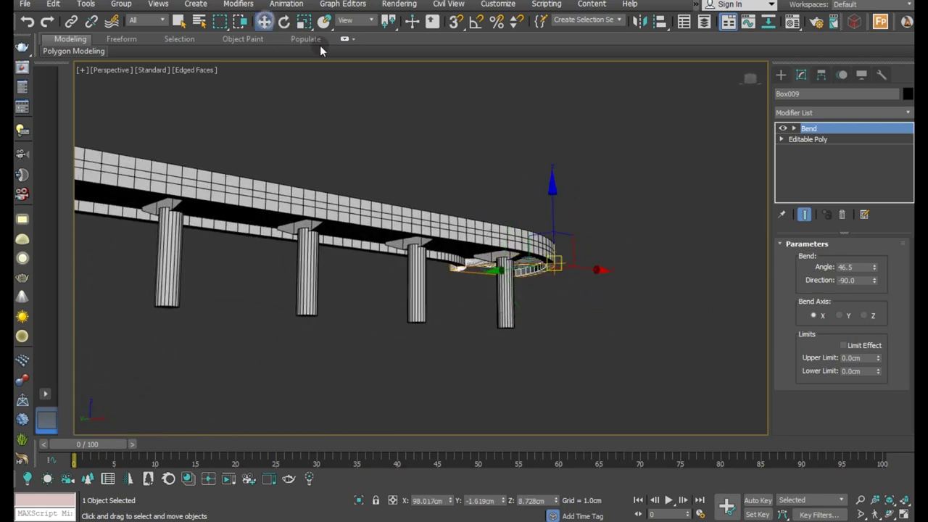
pyautogui.click(556, 119)
pyautogui.scroll(-3, 524, 267)
pyautogui.moveTo(528, 270)
pyautogui.keyDown('alt'); pyautogui.mouseDown(button='middle')
pyautogui.moveTo(590, 301)
pyautogui.moveTo(578, 299)
pyautogui.mouseUp(button='middle'); pyautogui.keyUp('alt')
pyautogui.moveTo(377, 295)
pyautogui.keyDown('alt'); pyautogui.mouseDown(button='middle')
pyautogui.moveTo(438, 305)
pyautogui.moveTo(429, 301)
pyautogui.mouseUp(button='middle'); pyautogui.keyUp('alt')
pyautogui.scroll(4, 430, 302)
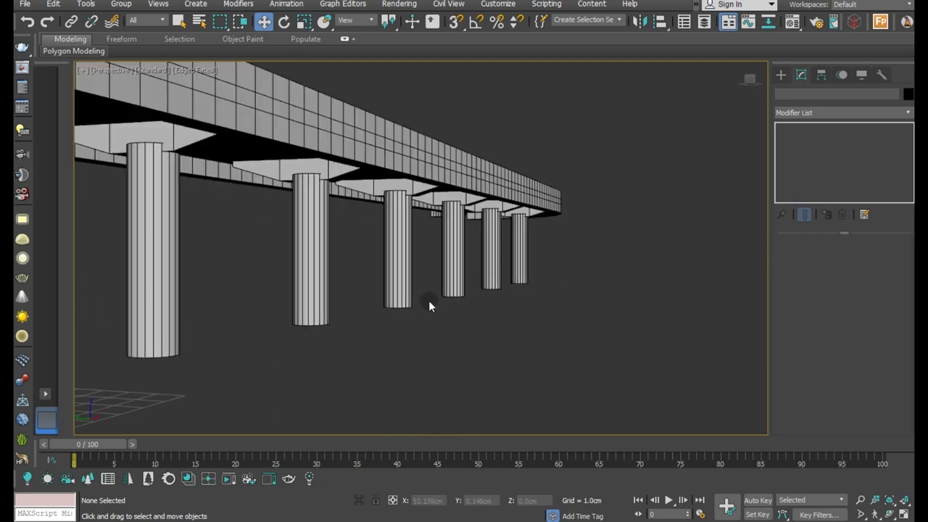
pyautogui.scroll(-2, 434, 304)
# Draw a new box slab under the columns in Top view and give it the grey material.
pyautogui.press('t')
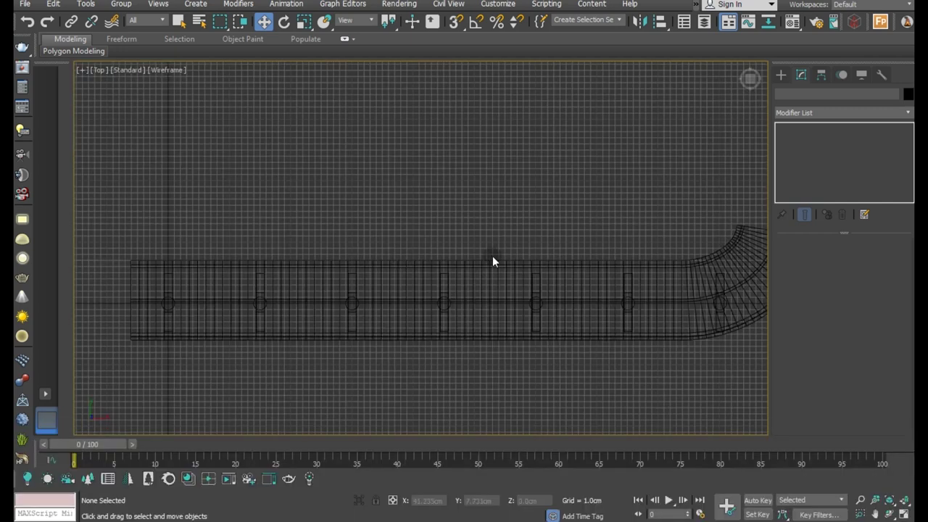
pyautogui.click(780, 74)
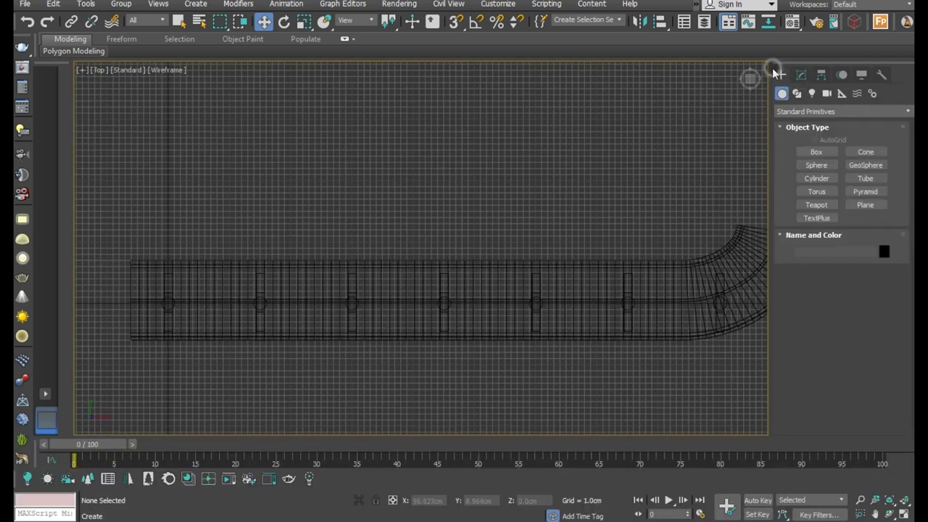
pyautogui.click(812, 152)
pyautogui.moveTo(157, 289)
pyautogui.mouseDown()
pyautogui.moveTo(288, 318)
pyautogui.moveTo(637, 321)
pyautogui.mouseUp()
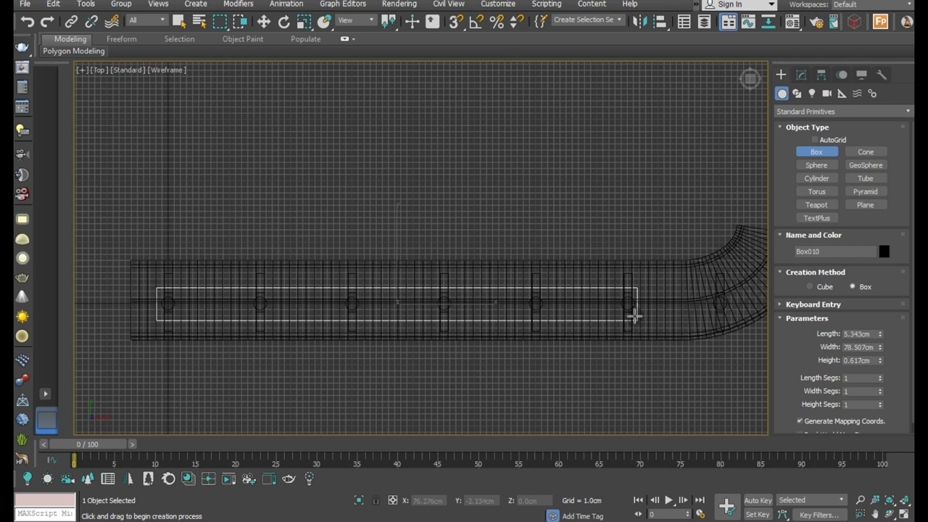
pyautogui.press('w')
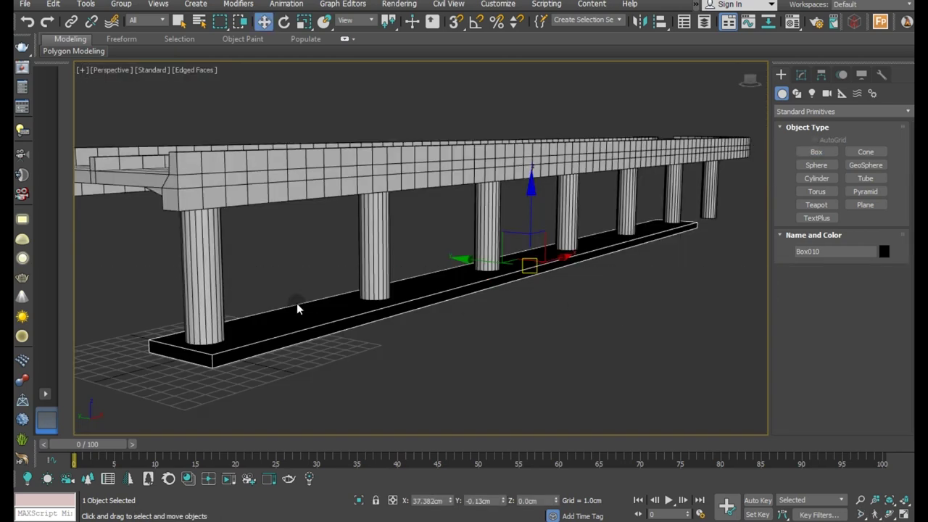
pyautogui.press('m')
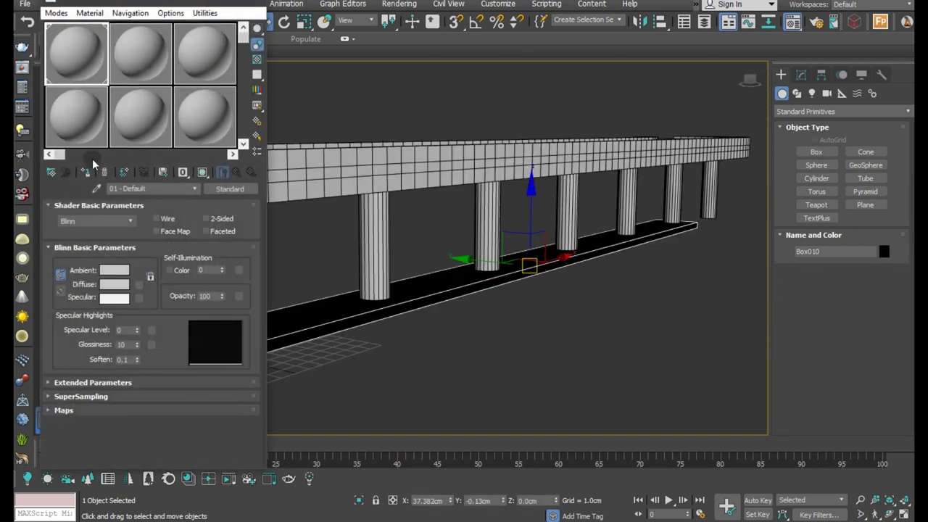
pyautogui.click(85, 172)
pyautogui.press('m')
# Resize the slab to Length 3.58cm and Height 0.413cm.
pyautogui.scroll(5, 471, 290)
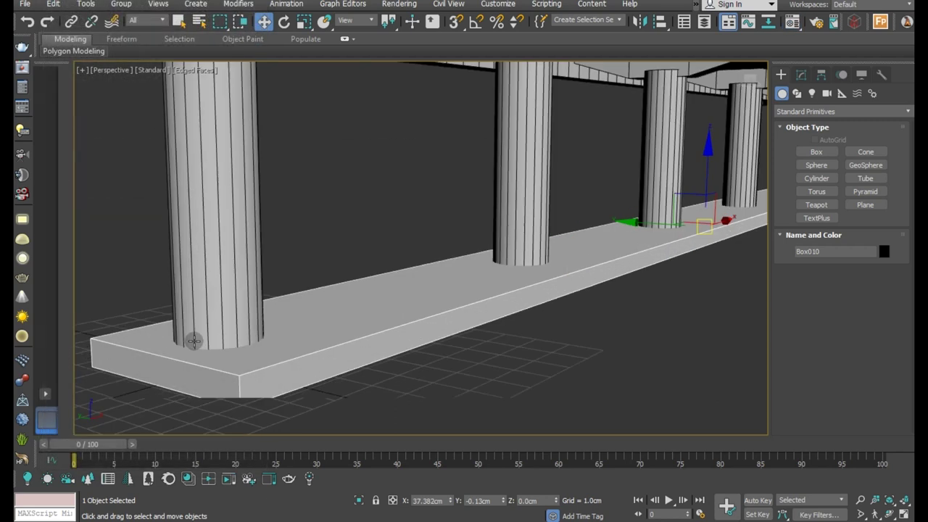
pyautogui.click(801, 75)
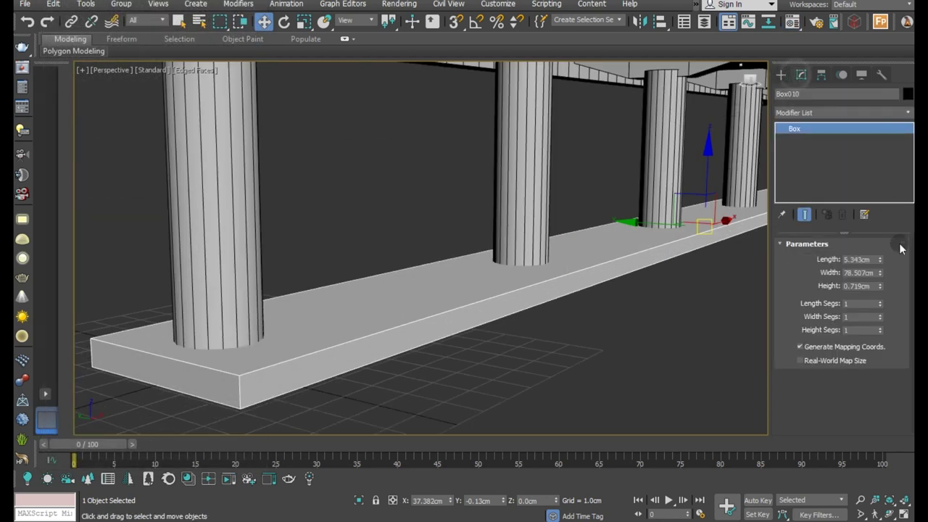
pyautogui.moveTo(881, 287)
pyautogui.mouseDown()
pyautogui.moveTo(881, 327)
pyautogui.moveTo(880, 291)
pyautogui.mouseUp()
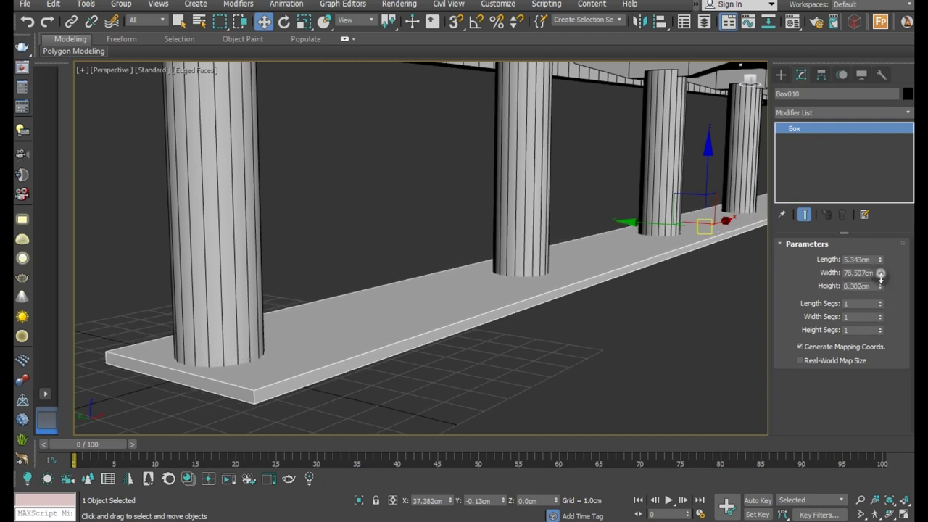
pyautogui.click(27, 21)
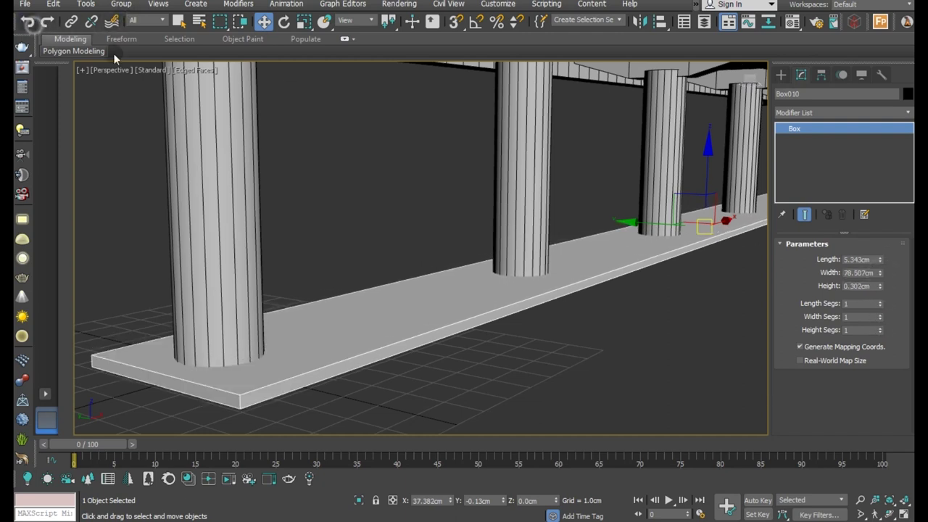
pyautogui.moveTo(881, 261); pyautogui.dragTo(893, 283)
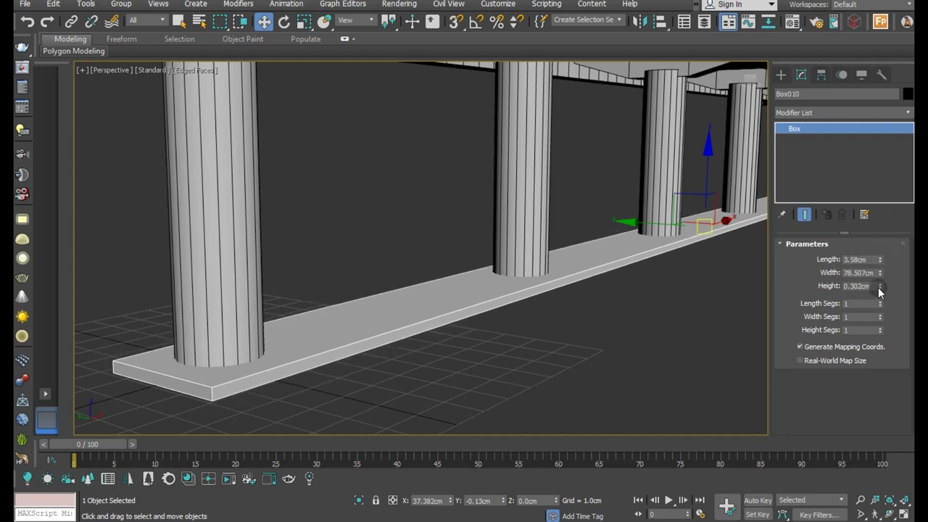
pyautogui.moveTo(878, 287); pyautogui.dragTo(878, 272)
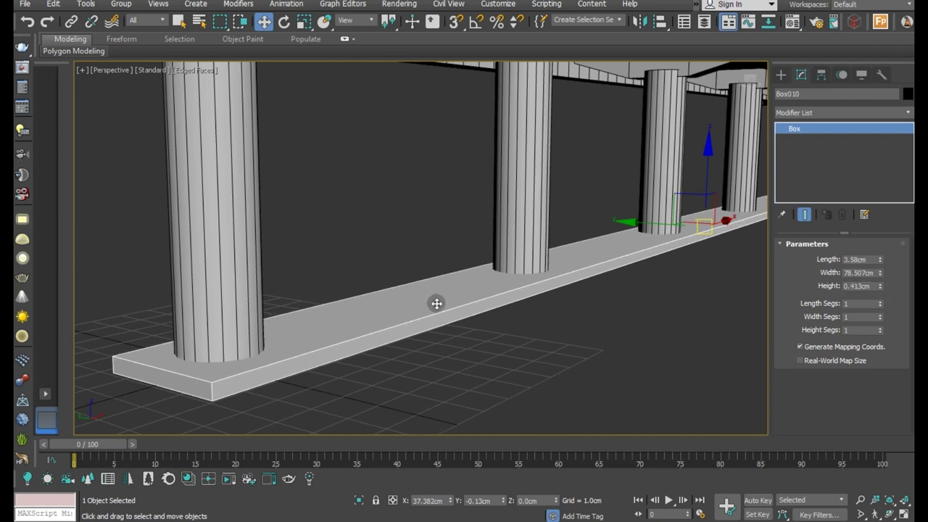
pyautogui.scroll(-5, 437, 303)
pyautogui.moveTo(617, 315)
pyautogui.keyDown('alt'); pyautogui.mouseDown(button='middle')
pyautogui.moveTo(655, 311)
pyautogui.moveTo(577, 332)
pyautogui.moveTo(554, 348)
pyautogui.mouseUp(button='middle'); pyautogui.keyUp('alt')
# Convert the base slab Box010 to an Editable Poly.
pyautogui.rightClick(834, 158)
pyautogui.click(838, 257)
pyautogui.moveTo(394, 339); pyautogui.dragTo(427, 312, button='middle')
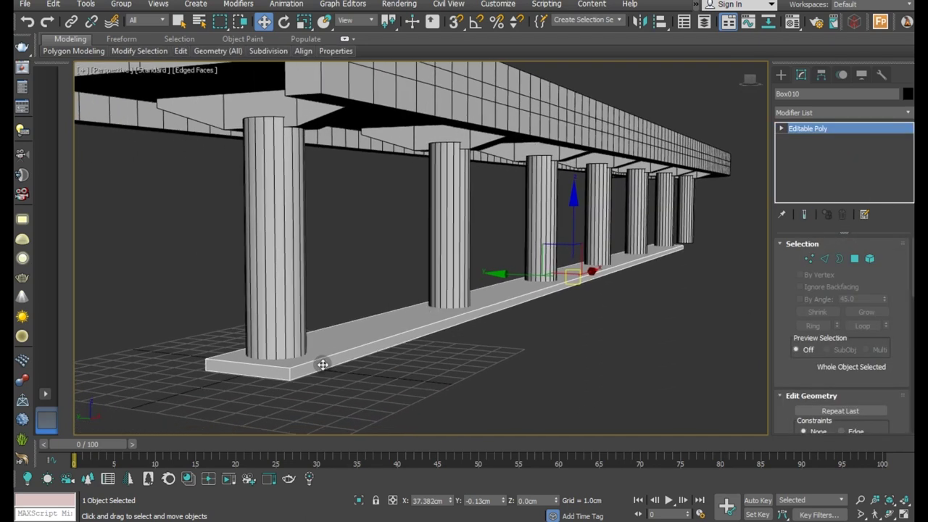
pyautogui.scroll(3, 533, 338)
# Ring-select the slab's end edges and chamfer them 1.123cm with 4 segments.
pyautogui.click(827, 259)
pyautogui.click(282, 378)
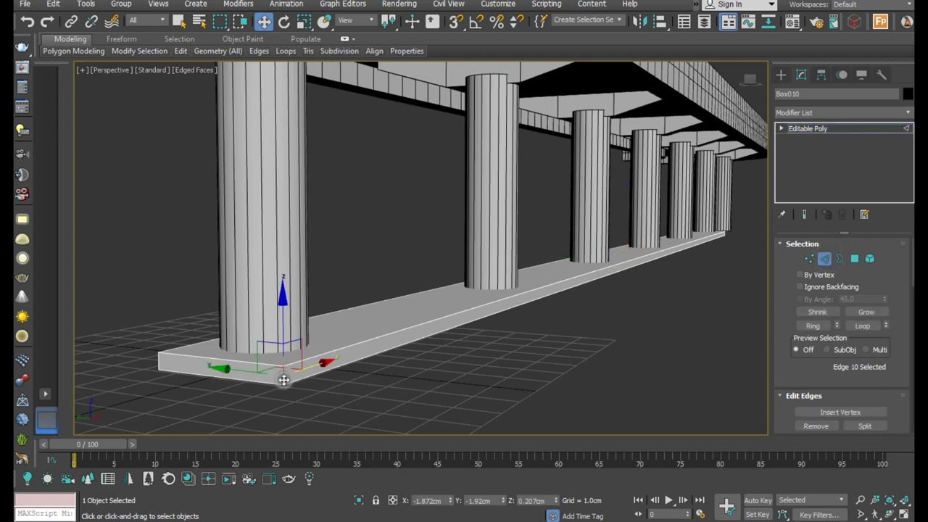
pyautogui.click(824, 327)
pyautogui.scroll(-2, 835, 395)
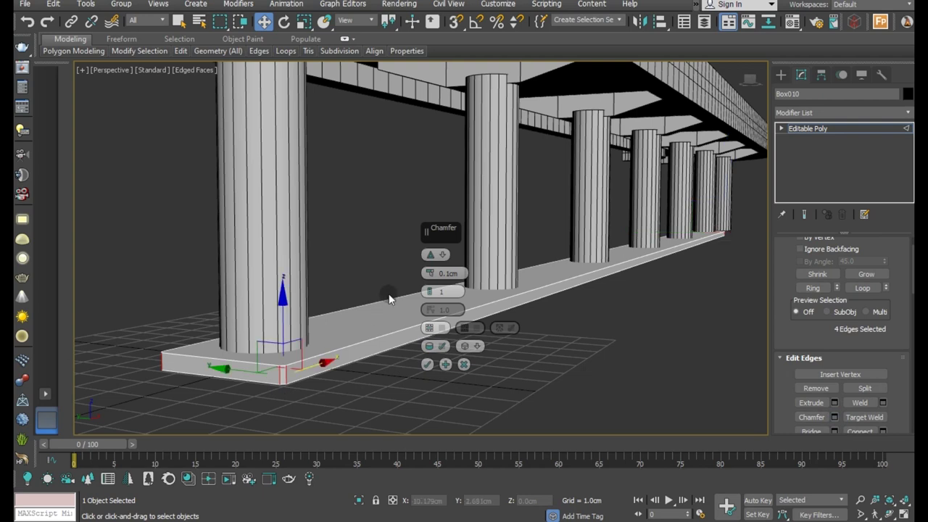
pyautogui.moveTo(430, 273); pyautogui.dragTo(412, 236)
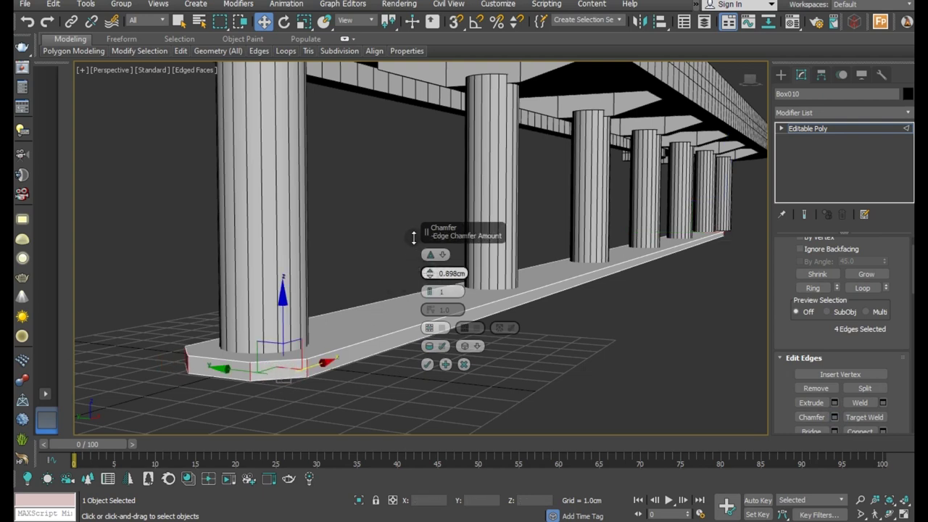
pyautogui.moveTo(429, 291); pyautogui.dragTo(431, 293)
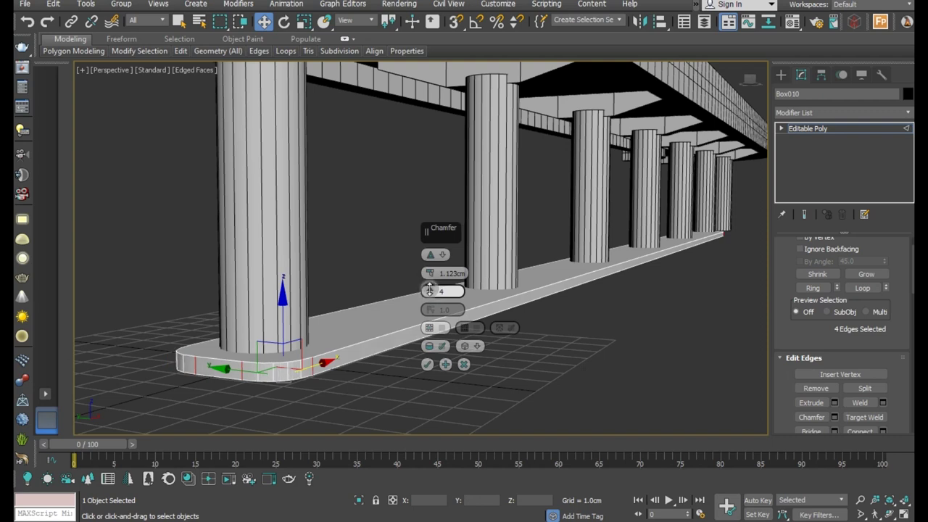
pyautogui.moveTo(431, 293); pyautogui.dragTo(431, 283)
pyautogui.click(428, 368)
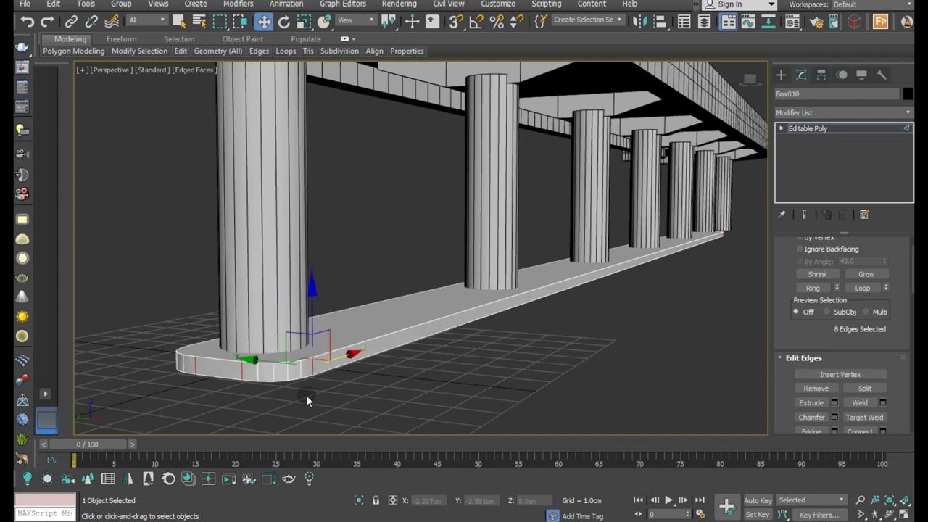
pyautogui.scroll(-5, 306, 395)
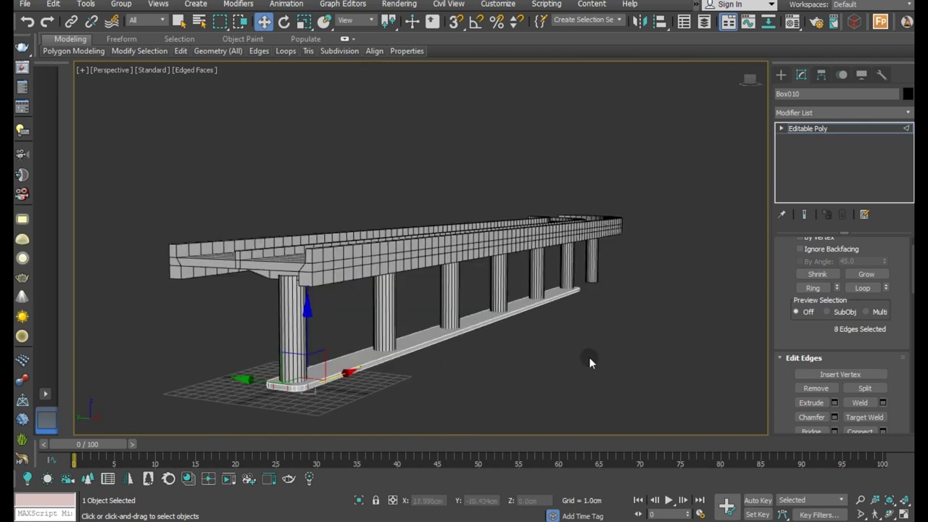
# Delete the curved end section of the deck.
pyautogui.click(802, 129)
pyautogui.moveTo(642, 277)
pyautogui.keyDown('alt'); pyautogui.mouseDown(button='middle')
pyautogui.moveTo(592, 303)
pyautogui.moveTo(394, 360)
pyautogui.mouseUp(button='middle'); pyautogui.keyUp('alt')
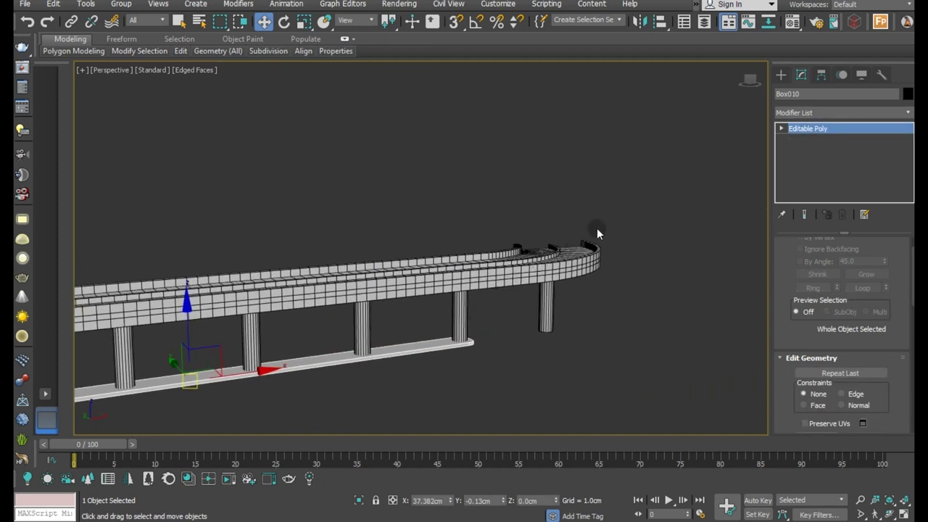
pyautogui.moveTo(540, 337); pyautogui.dragTo(538, 334)
pyautogui.press('Delete')
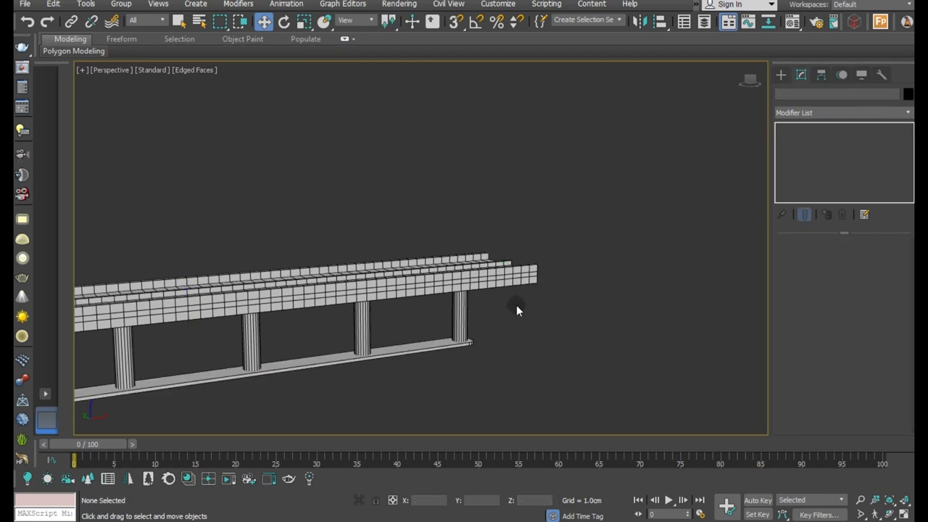
# Bring all six columns back into view and select the base slab Box010.
pyautogui.moveTo(453, 348)
pyautogui.mouseDown(button='middle')
pyautogui.moveTo(483, 352)
pyautogui.moveTo(601, 292)
pyautogui.mouseUp(button='middle')
pyautogui.moveTo(545, 326); pyautogui.dragTo(574, 334, button='middle')
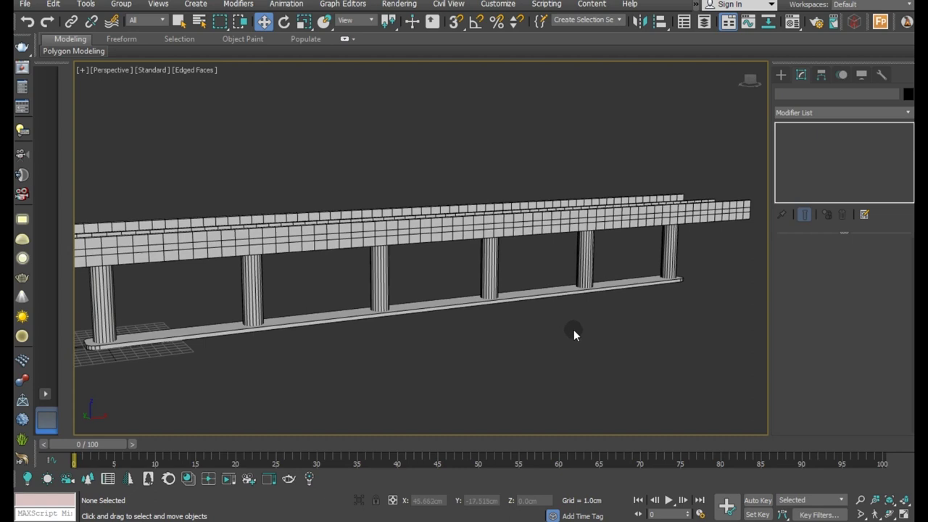
pyautogui.keyDown('alt'); pyautogui.moveTo(439, 360); pyautogui.dragTo(467, 359, button='middle'); pyautogui.keyUp('alt')
pyautogui.keyDown('alt'); pyautogui.moveTo(591, 305); pyautogui.dragTo(629, 294, button='middle'); pyautogui.keyUp('alt')
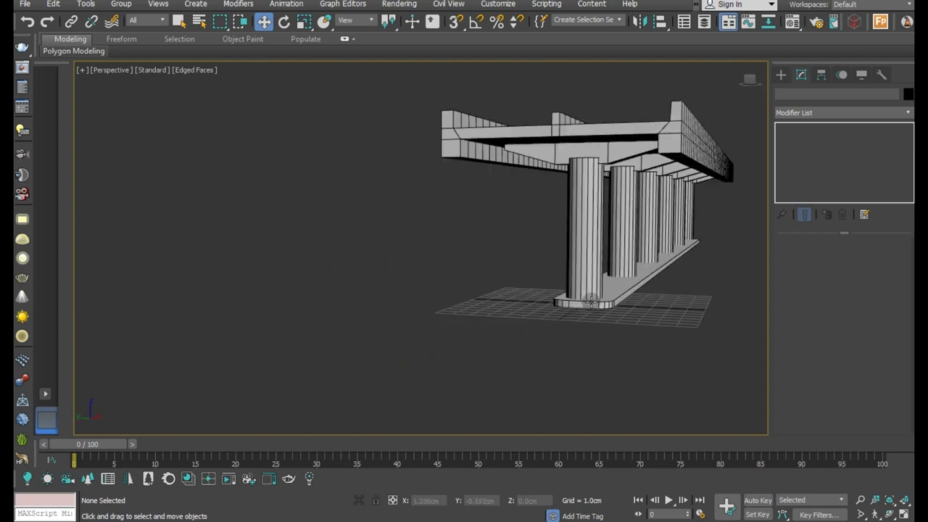
pyautogui.scroll(3, 630, 294)
pyautogui.scroll(2, 630, 294)
pyautogui.click(628, 292)
pyautogui.keyDown('alt'); pyautogui.moveTo(634, 333); pyautogui.dragTo(617, 343, button='middle'); pyautogui.keyUp('alt')
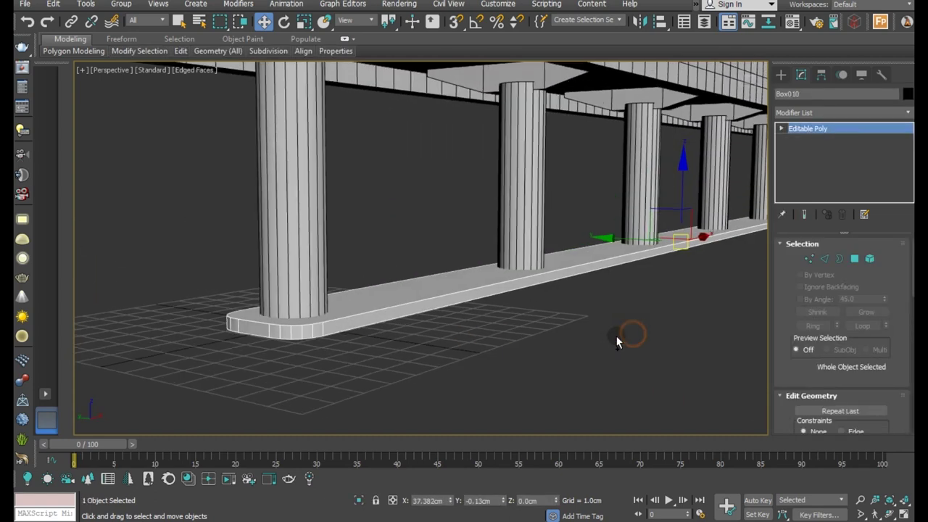
pyautogui.keyDown('alt'); pyautogui.moveTo(504, 362); pyautogui.dragTo(526, 370, button='middle'); pyautogui.keyUp('alt')
# Select the slab's top polygon and convert it to its border edges.
pyautogui.click(855, 259)
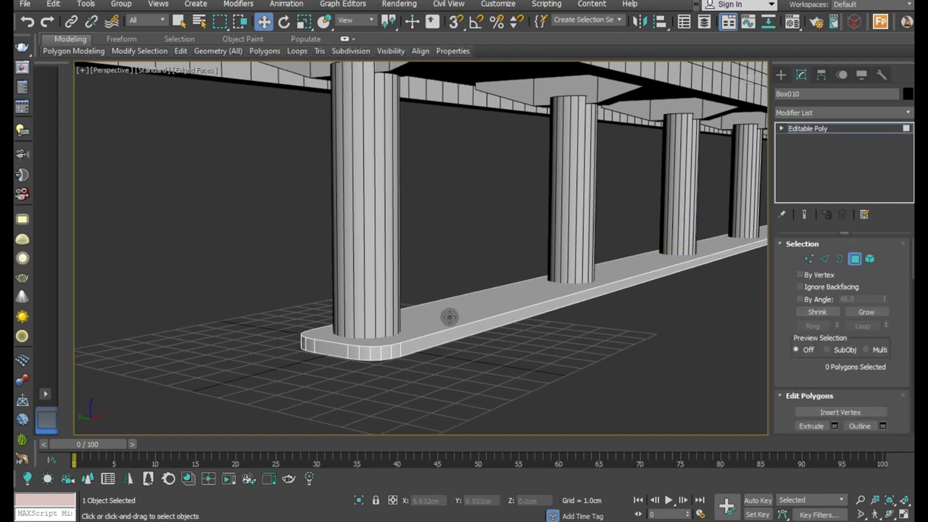
pyautogui.click(449, 317)
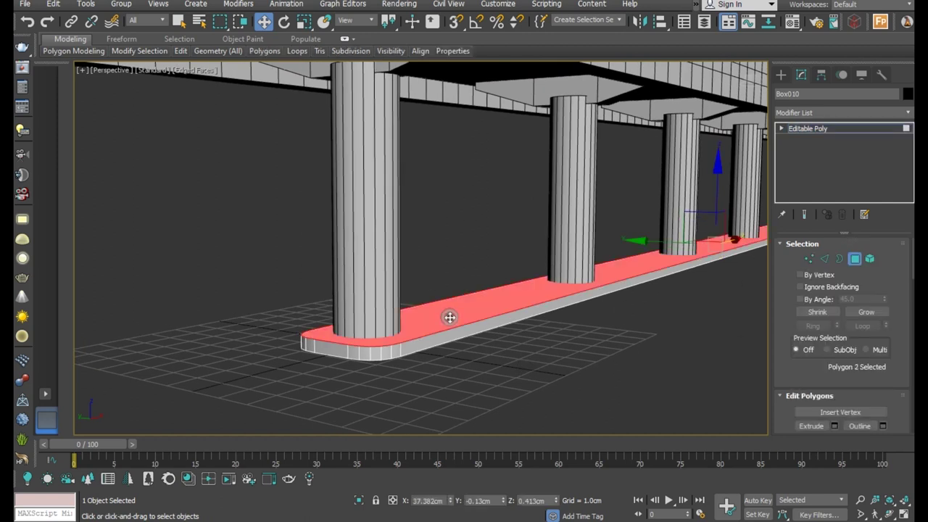
pyautogui.scroll(-5, 341, 359)
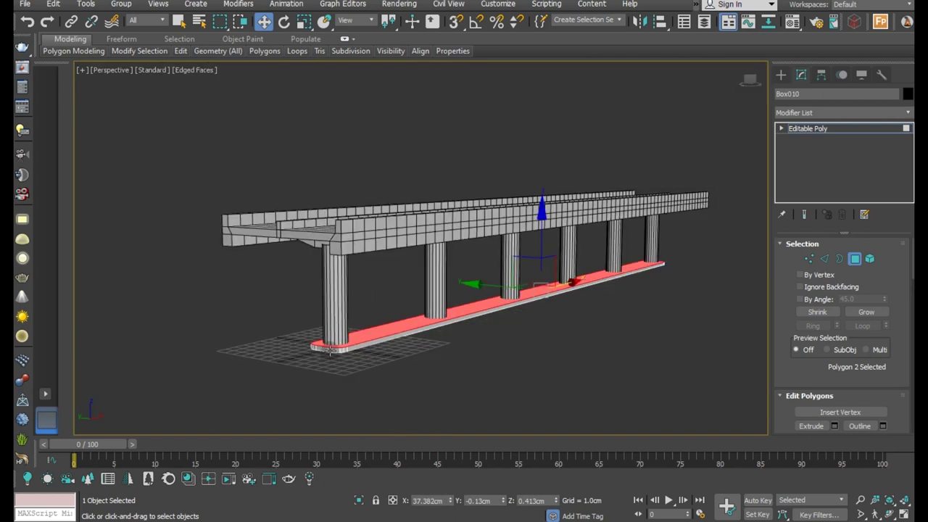
pyautogui.scroll(4, 332, 353)
pyautogui.scroll(2, 335, 349)
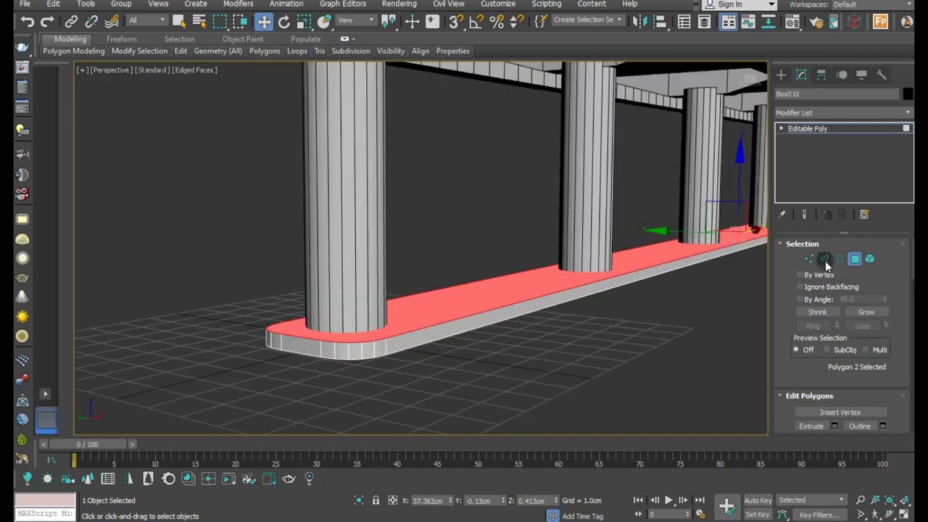
pyautogui.keyDown('ctrl'); pyautogui.click(824, 259); pyautogui.keyUp('ctrl')
pyautogui.scroll(-1, 827, 399)
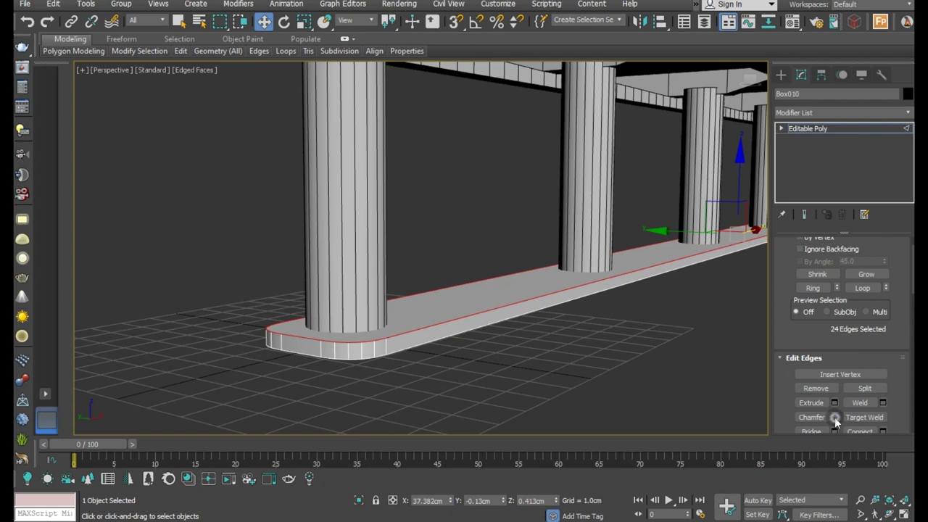
# Chamfer the border edges 0.295cm with 5 segments, then exit sub-object mode.
pyautogui.hotkey('ctrl', 'shift', 'c')
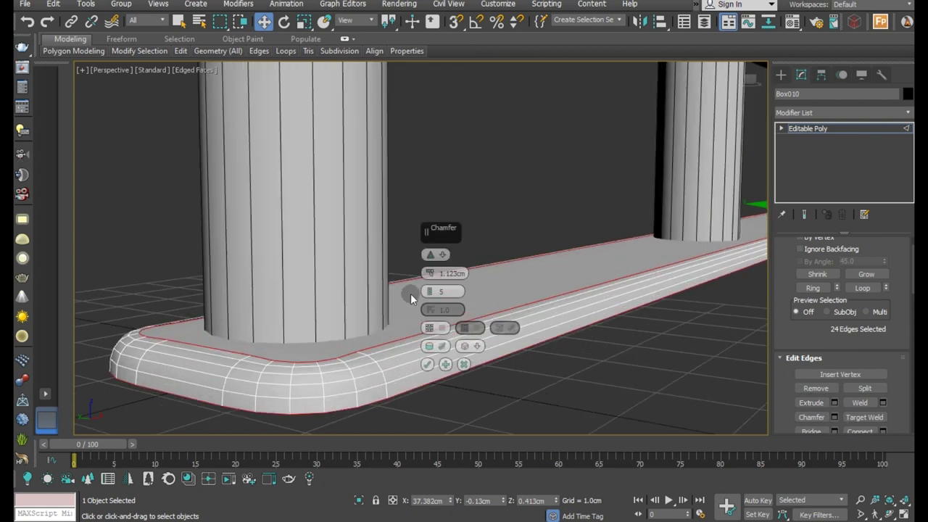
pyautogui.scroll(2, 391, 319)
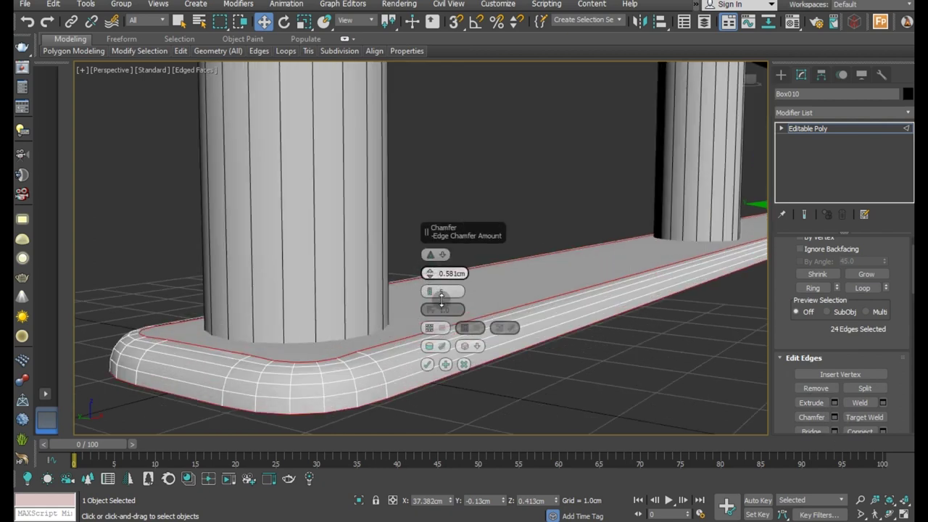
pyautogui.moveTo(441, 299); pyautogui.dragTo(422, 309)
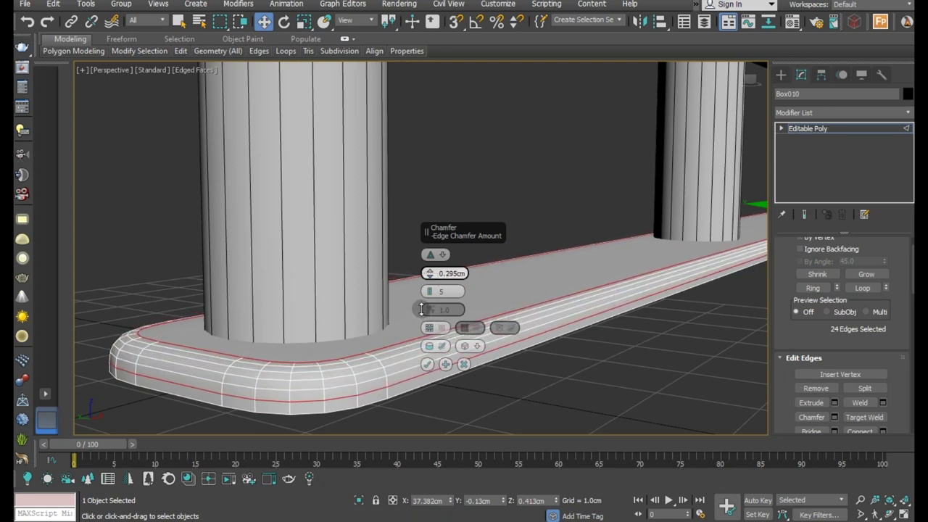
pyautogui.click(427, 364)
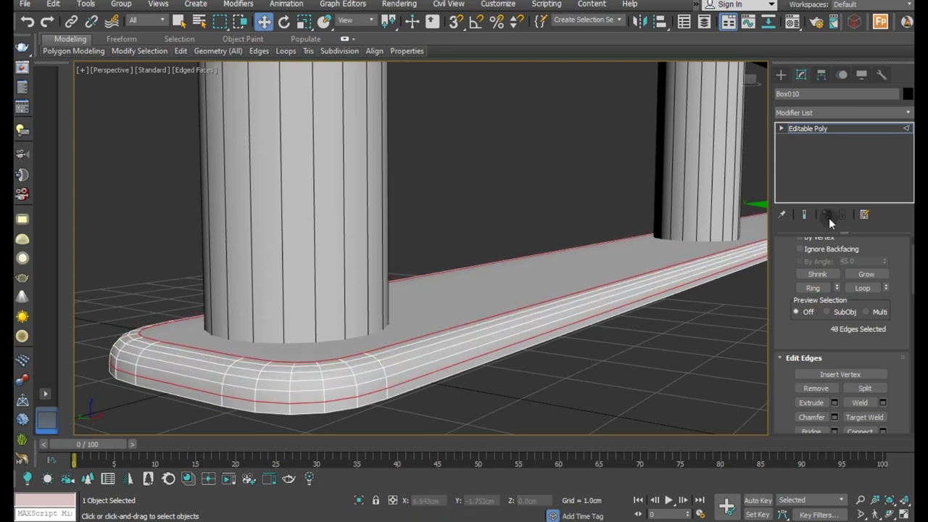
pyautogui.click(800, 134)
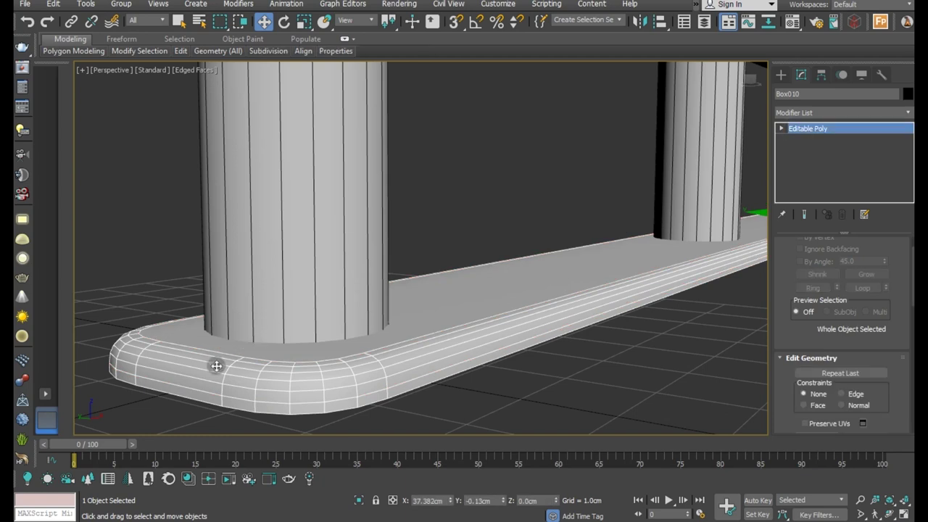
pyautogui.press('z')
pyautogui.moveTo(315, 374)
pyautogui.keyDown('alt'); pyautogui.mouseDown(button='middle')
pyautogui.moveTo(265, 369)
pyautogui.moveTo(465, 375)
pyautogui.moveTo(241, 395)
pyautogui.mouseUp(button='middle'); pyautogui.keyUp('alt')
pyautogui.moveTo(573, 359); pyautogui.dragTo(417, 377, button='middle')
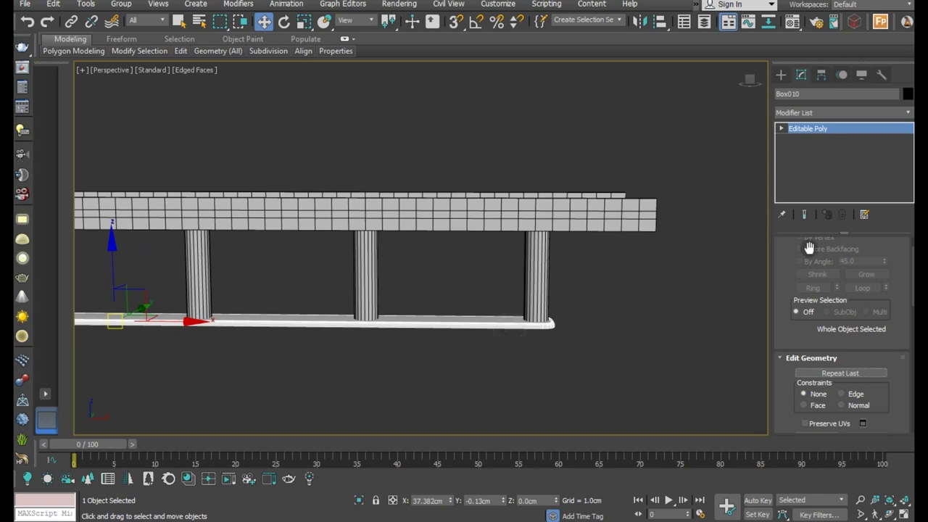
# Stretch the slab's right-end vertices further out along X.
pyautogui.press('1')
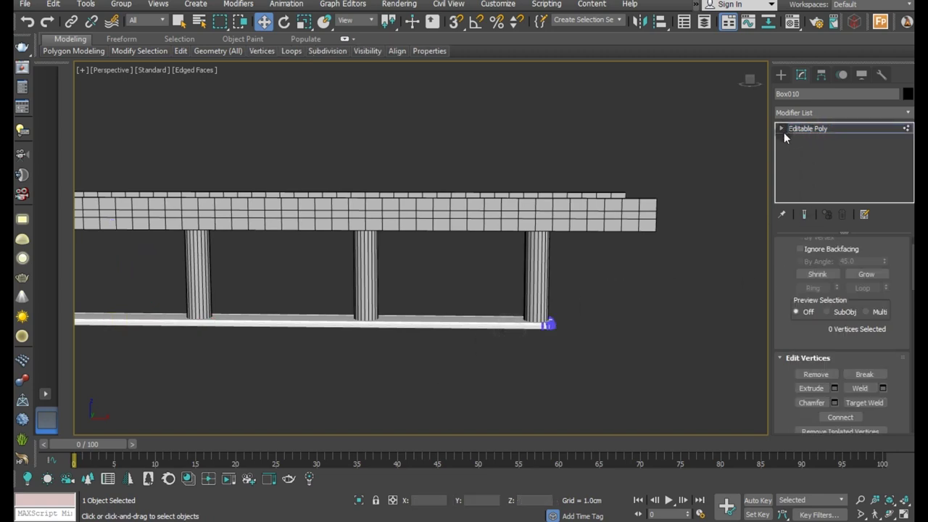
pyautogui.moveTo(473, 268); pyautogui.dragTo(582, 349)
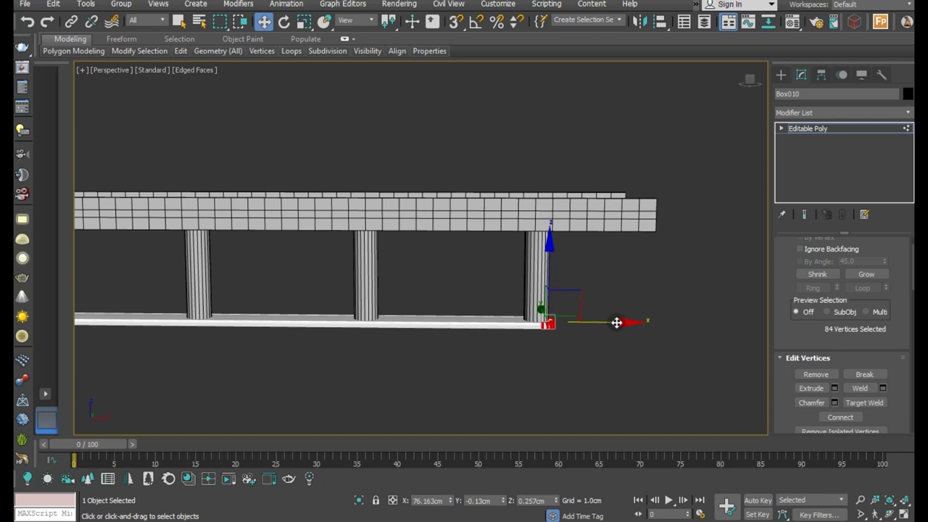
pyautogui.moveTo(628, 323); pyautogui.dragTo(731, 302)
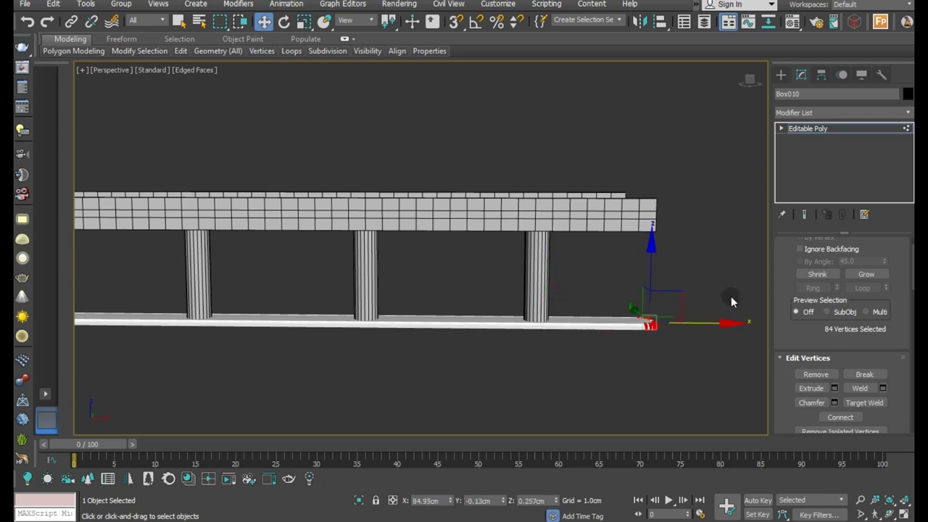
pyautogui.click(811, 131)
# Select the lengthwise edges of the base slab in Edge mode.
pyautogui.moveTo(683, 269)
pyautogui.keyDown('alt'); pyautogui.mouseDown(button='middle')
pyautogui.moveTo(653, 342)
pyautogui.moveTo(706, 322)
pyautogui.mouseUp(button='middle'); pyautogui.keyUp('alt')
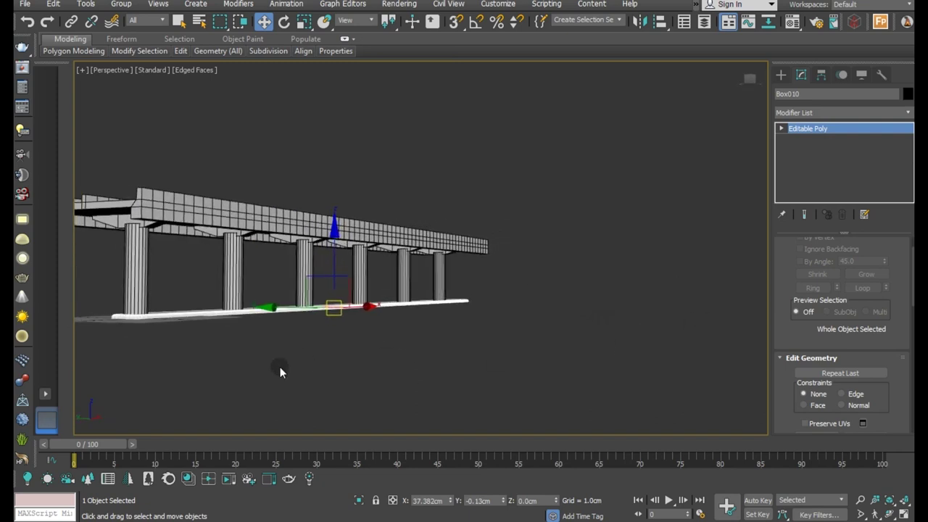
pyautogui.moveTo(280, 368); pyautogui.dragTo(356, 379, button='middle')
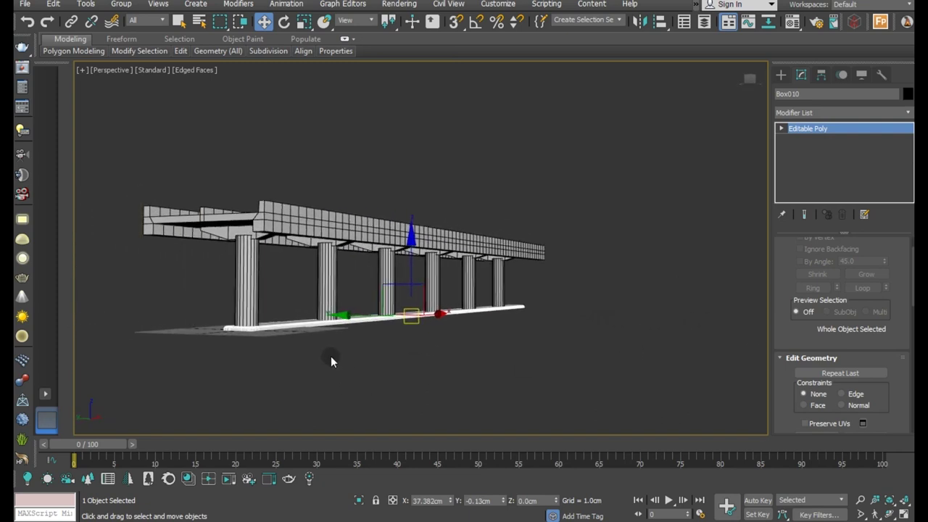
pyautogui.moveTo(339, 343)
pyautogui.keyDown('alt'); pyautogui.mouseDown(button='middle')
pyautogui.moveTo(343, 356)
pyautogui.moveTo(561, 321)
pyautogui.mouseUp(button='middle'); pyautogui.keyUp('alt')
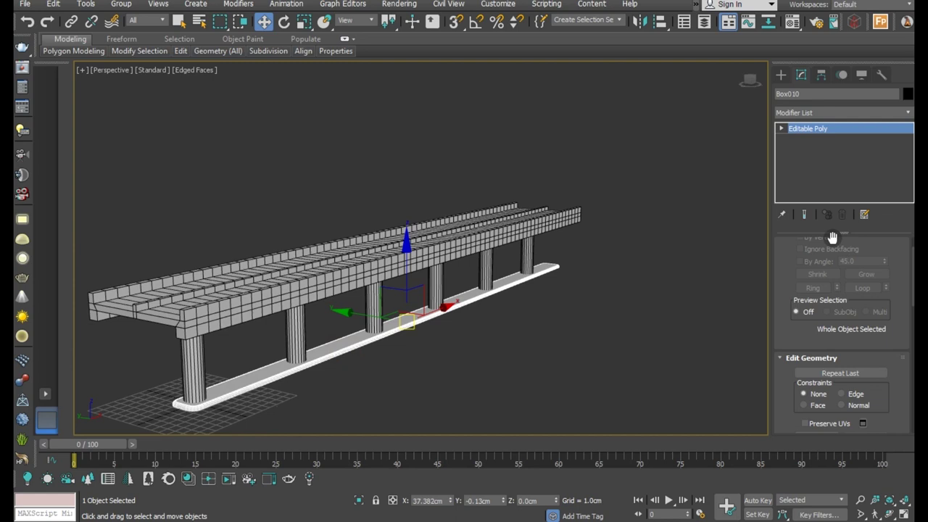
pyautogui.click(783, 129)
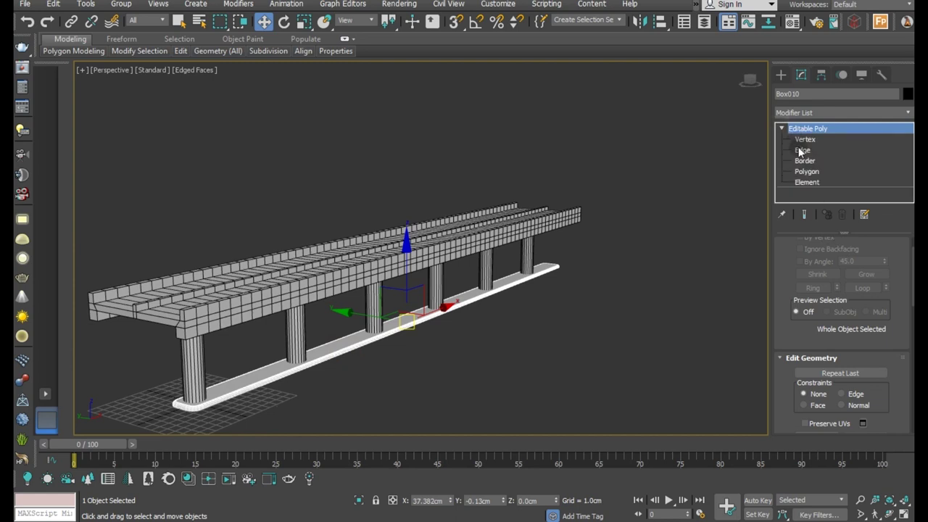
pyautogui.click(802, 150)
pyautogui.scroll(5, 341, 276)
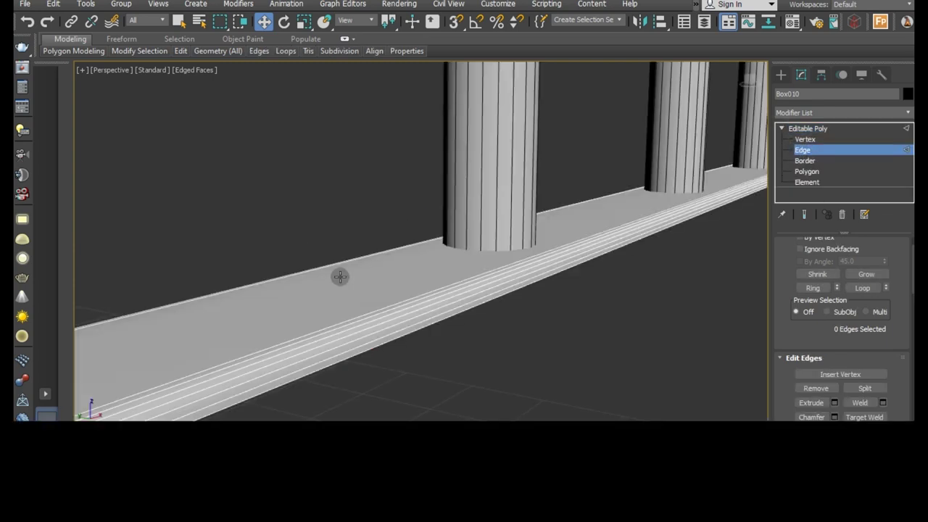
pyautogui.moveTo(308, 231); pyautogui.dragTo(340, 435)
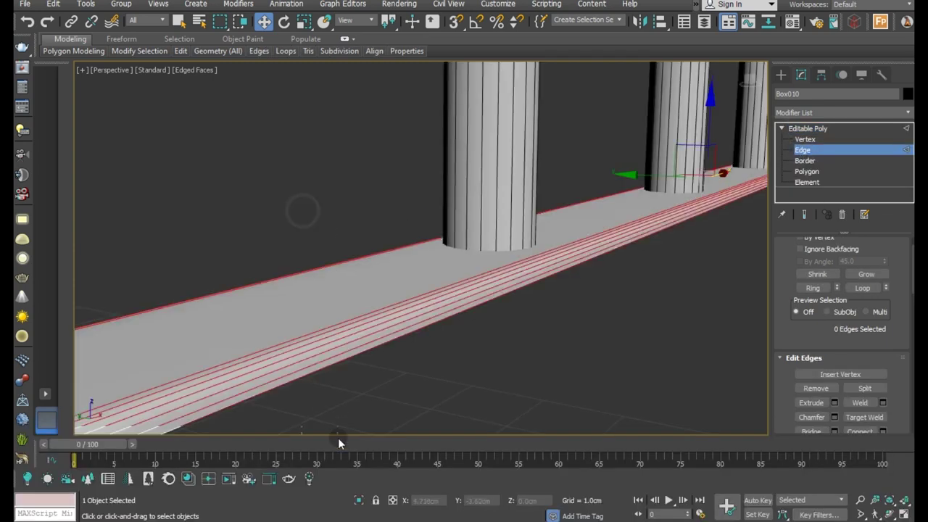
# Connect the selected edges with 29 crosswise edge loops.
pyautogui.click(884, 432)
pyautogui.scroll(-3, 348, 277)
pyautogui.scroll(-3, 385, 274)
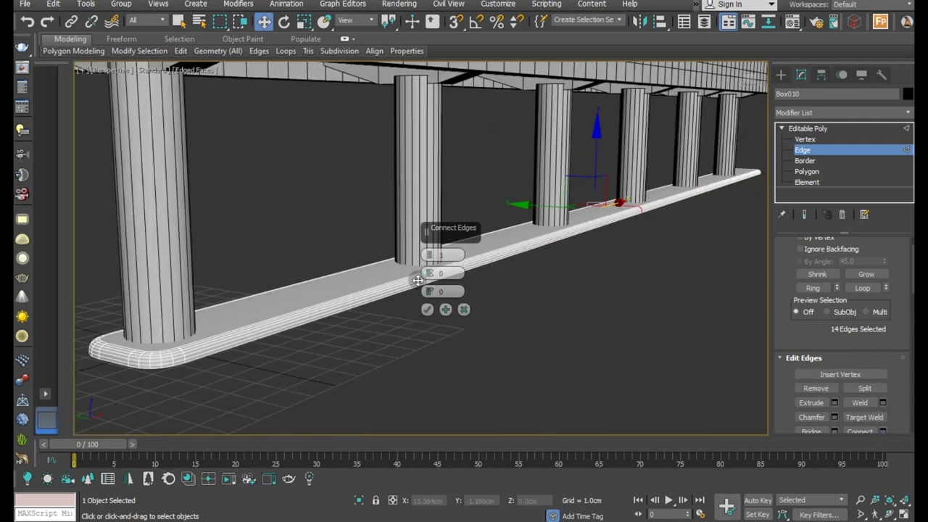
pyautogui.moveTo(427, 255)
pyautogui.mouseDown()
pyautogui.moveTo(420, 204)
pyautogui.moveTo(431, 265)
pyautogui.mouseUp()
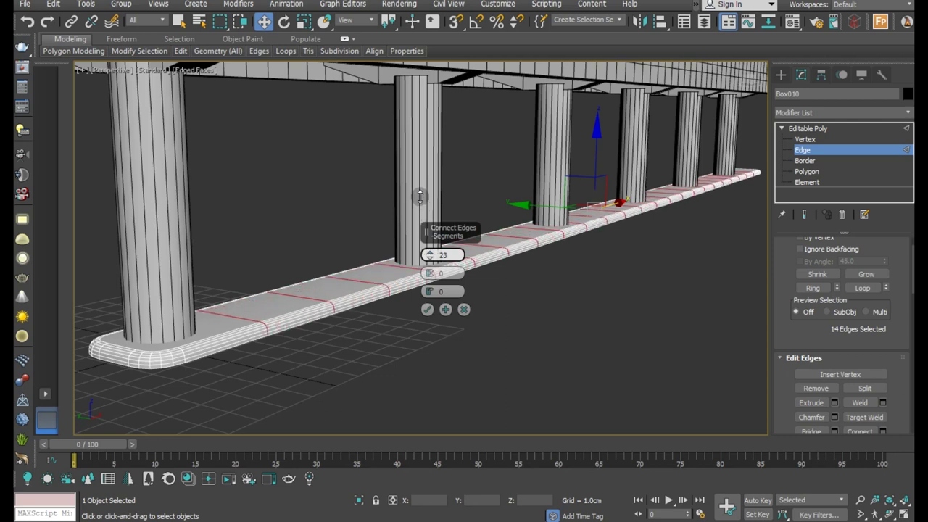
pyautogui.click(427, 310)
pyautogui.scroll(-5, 398, 348)
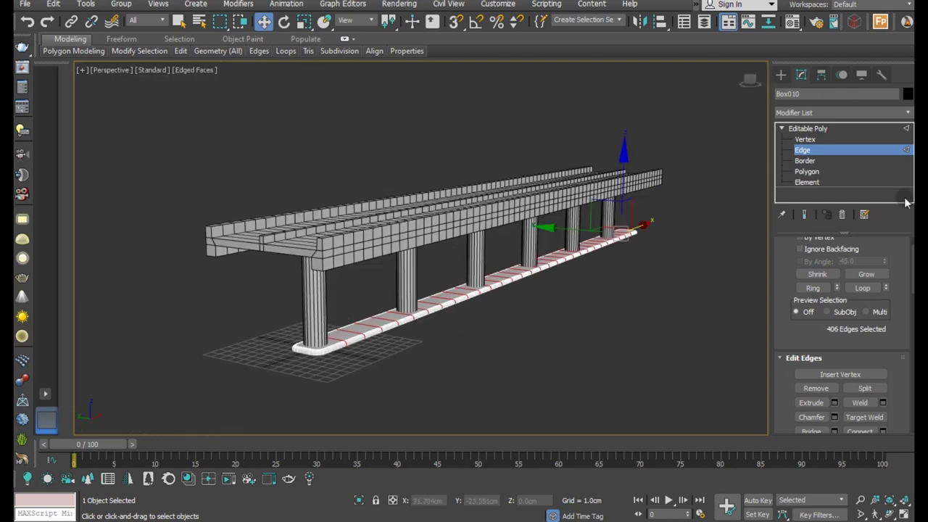
pyautogui.click(807, 128)
pyautogui.moveTo(473, 135); pyautogui.dragTo(521, 321)
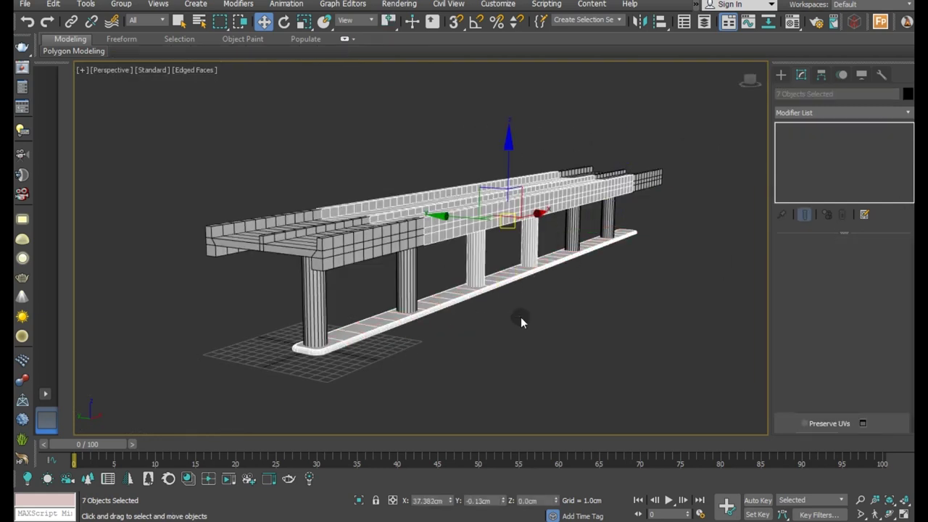
pyautogui.hotkey('ctrl', 'a')
pyautogui.click(907, 112)
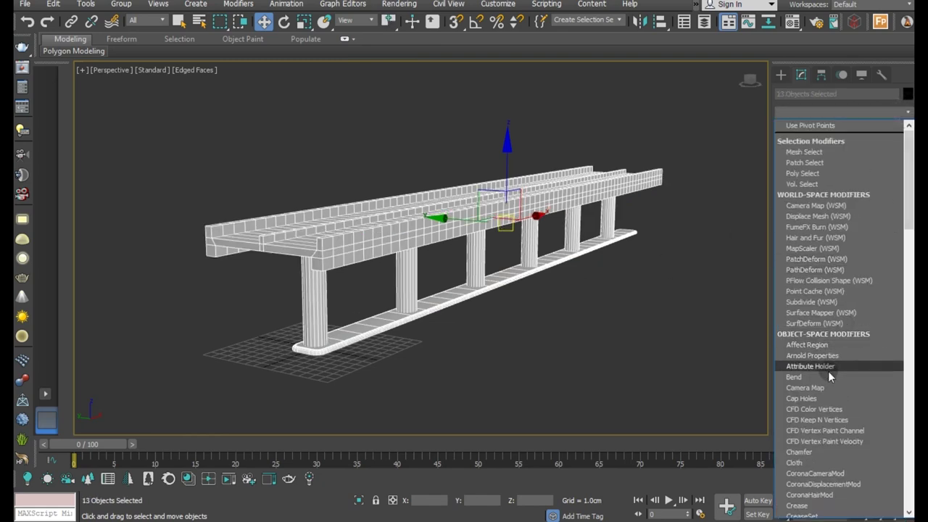
pyautogui.click(796, 377)
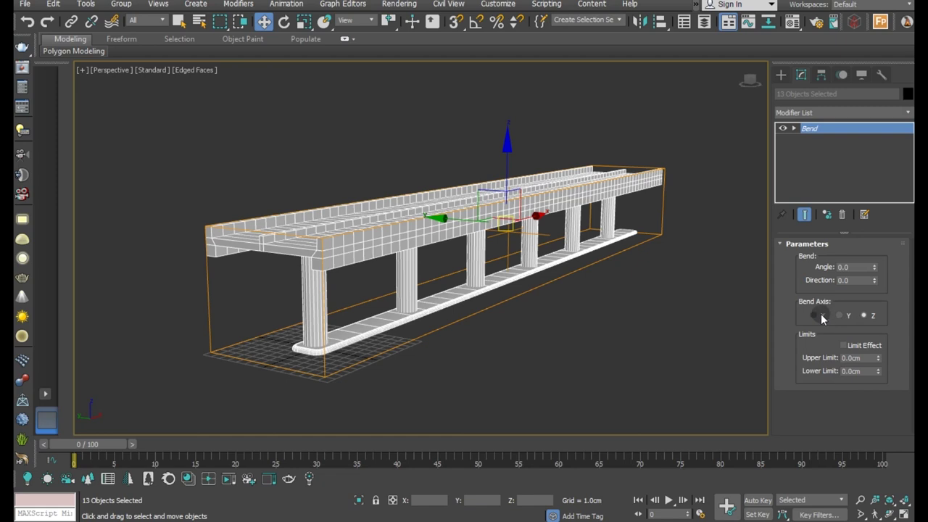
pyautogui.moveTo(875, 268); pyautogui.dragTo(866, 252)
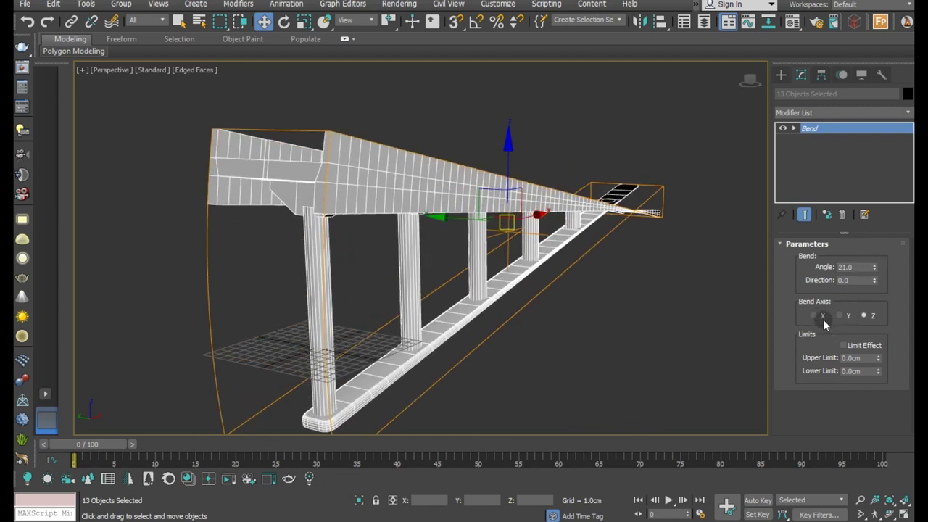
pyautogui.click(815, 315)
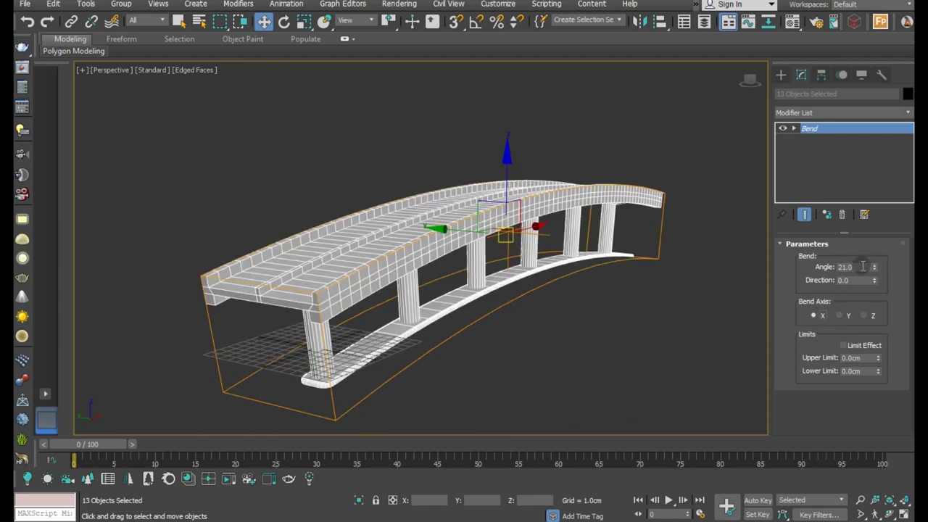
pyautogui.moveTo(875, 272); pyautogui.dragTo(873, 224)
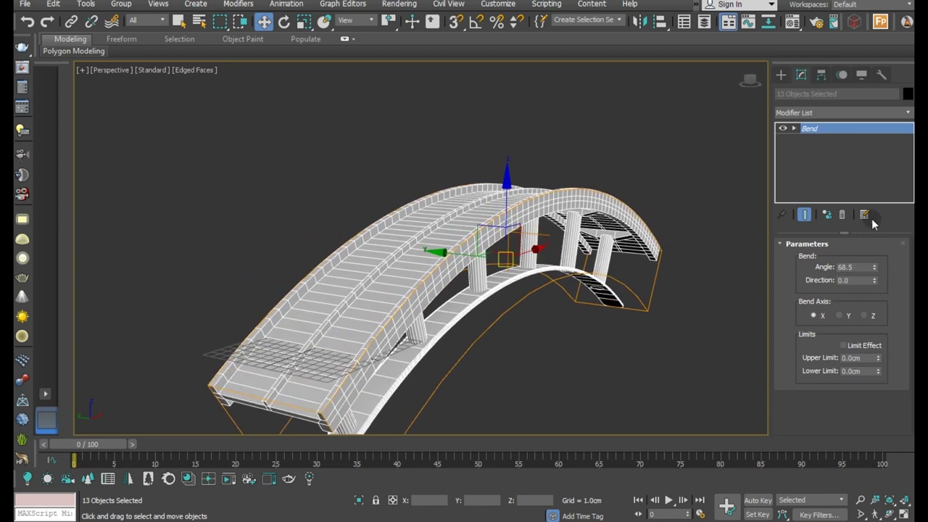
pyautogui.moveTo(875, 283); pyautogui.dragTo(871, 397)
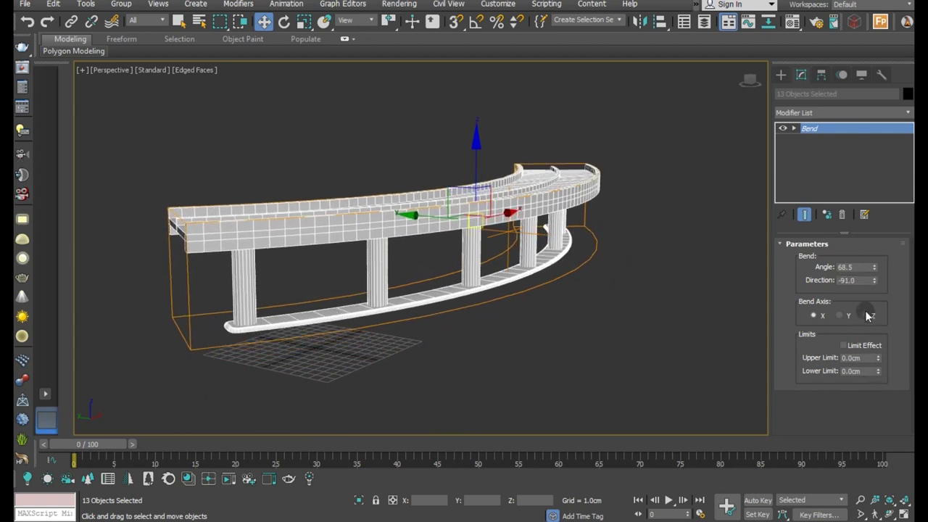
pyautogui.click(875, 279)
pyautogui.click(875, 279)
pyautogui.click(875, 279)
pyautogui.click(875, 282)
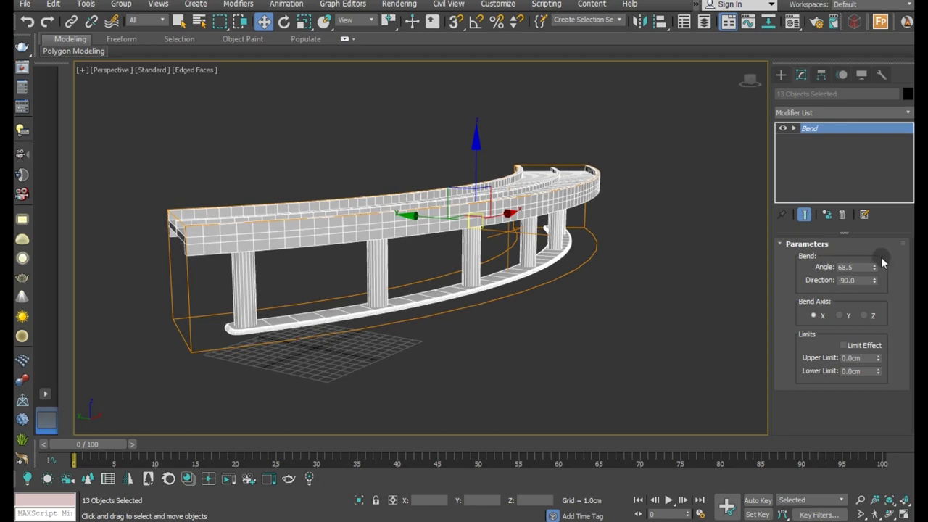
pyautogui.moveTo(875, 268)
pyautogui.mouseDown()
pyautogui.moveTo(867, 384)
pyautogui.moveTo(886, 234)
pyautogui.moveTo(878, 210)
pyautogui.mouseUp()
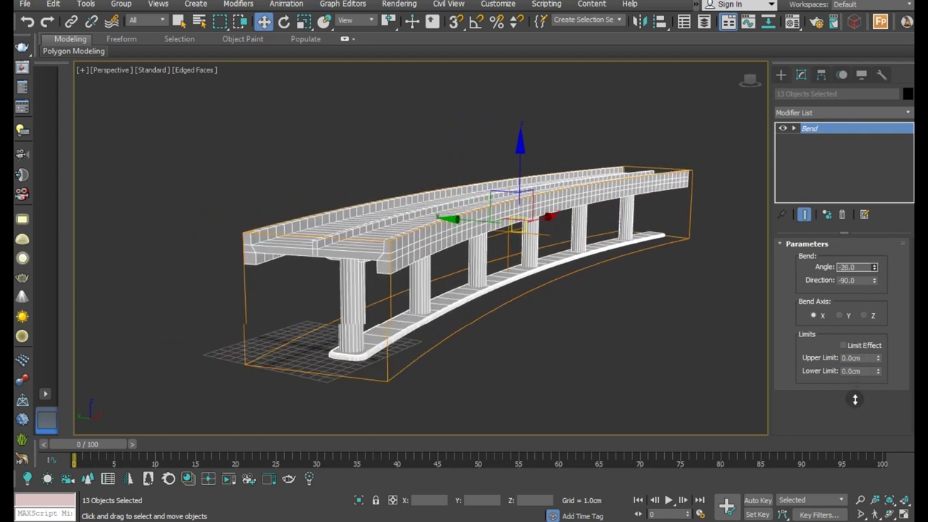
pyautogui.moveTo(878, 210); pyautogui.dragTo(852, 411)
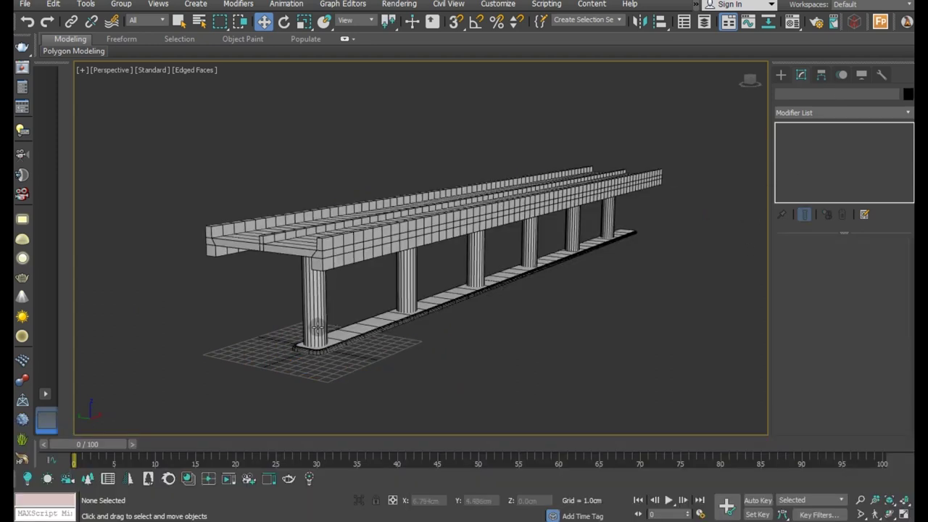
# Attach every deck box and pillar cylinder to Cylinder001 via Attach List.
pyautogui.click(327, 320)
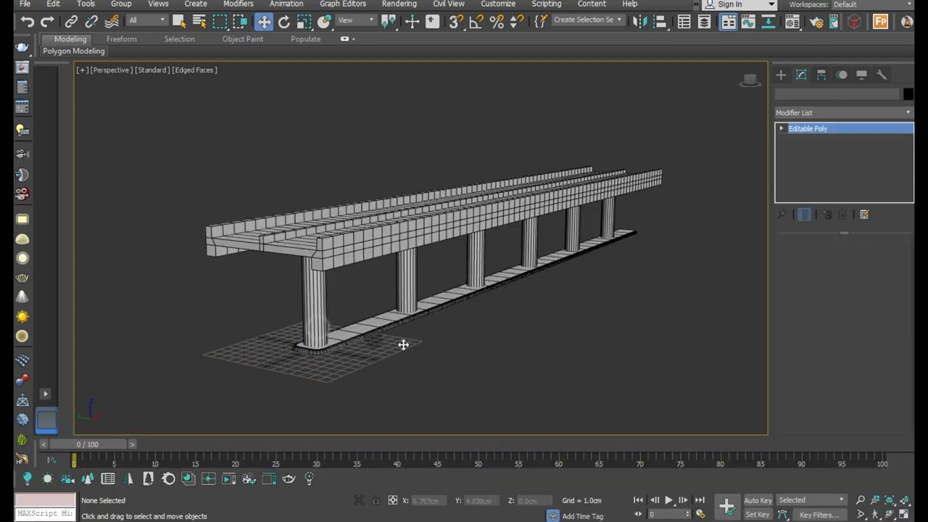
pyautogui.scroll(-2, 842, 407)
pyautogui.scroll(-1, 834, 414)
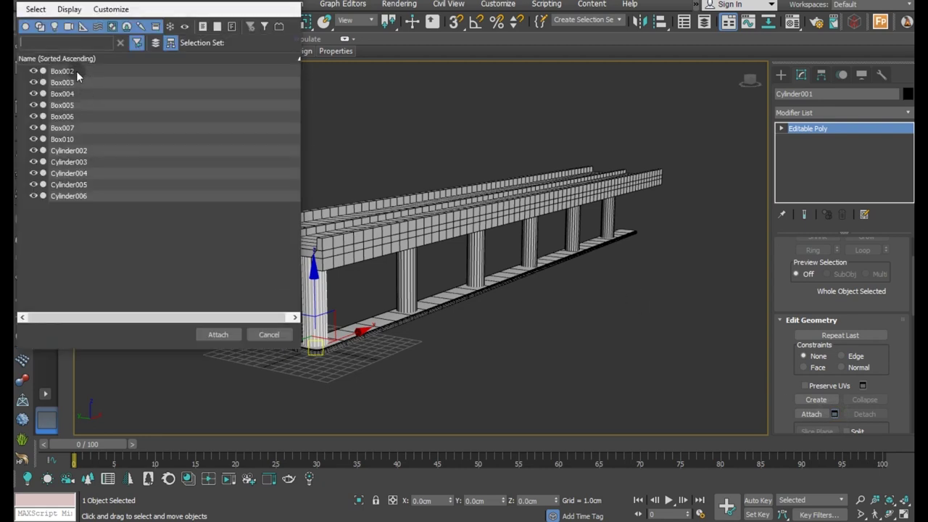
pyautogui.keyDown('shift'); pyautogui.click(77, 196); pyautogui.keyUp('shift')
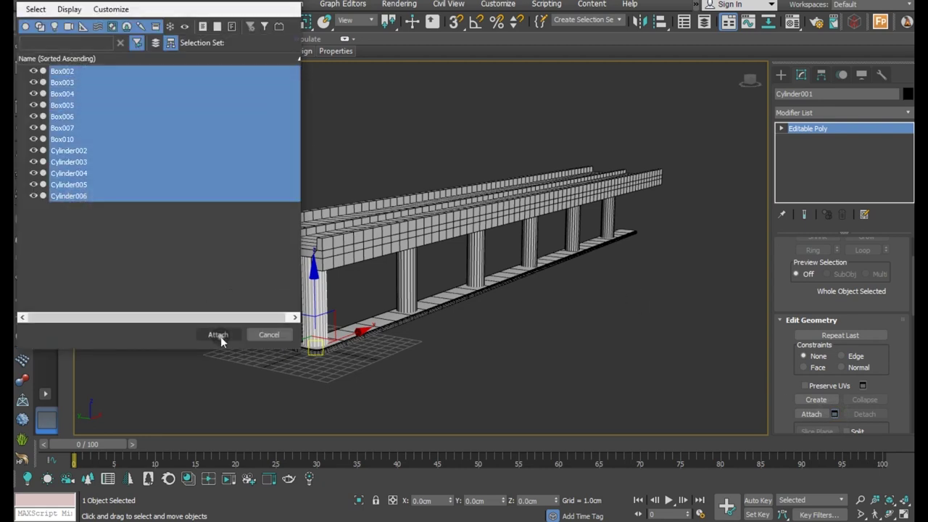
pyautogui.click(218, 335)
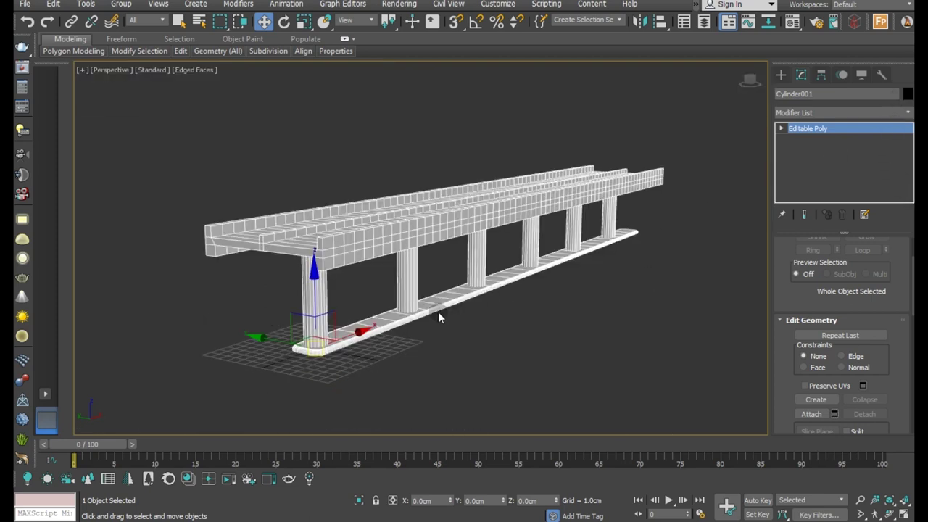
pyautogui.scroll(2, 438, 312)
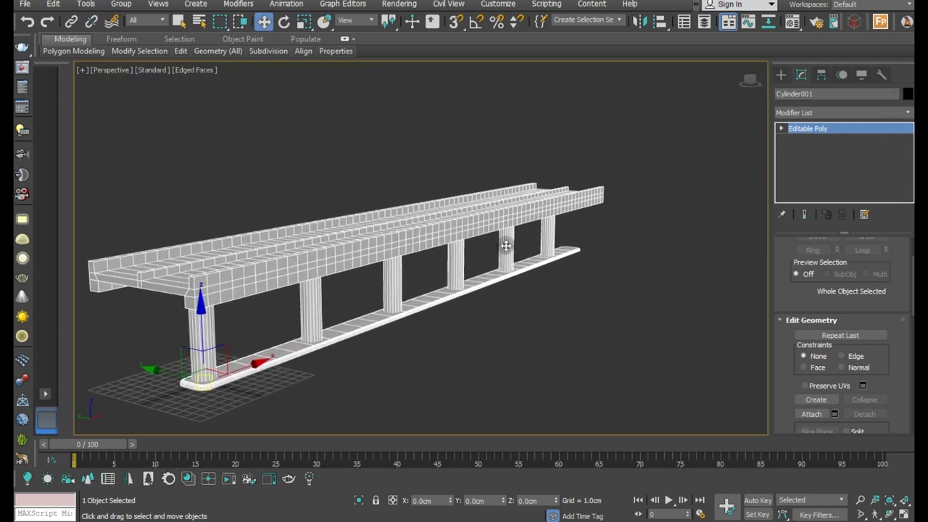
pyautogui.moveTo(505, 247); pyautogui.dragTo(549, 241, button='middle')
# Snap Cylinder001's pivot to the column top at -6.092, 0.254, 9.728cm.
pyautogui.click(821, 74)
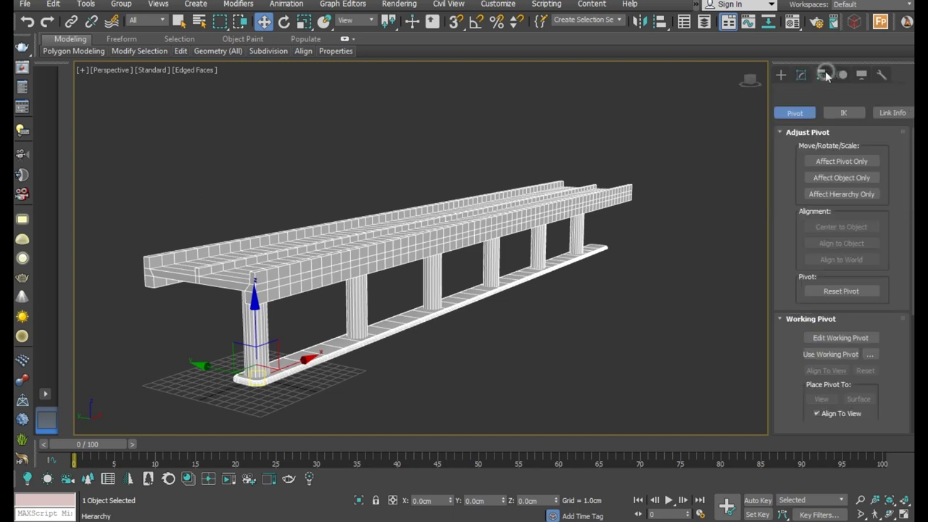
pyautogui.click(842, 162)
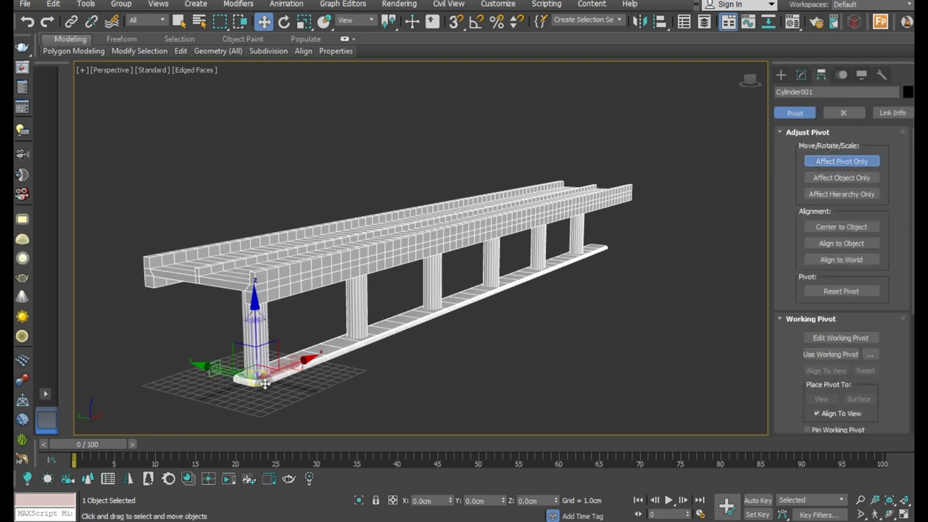
pyautogui.click(455, 21)
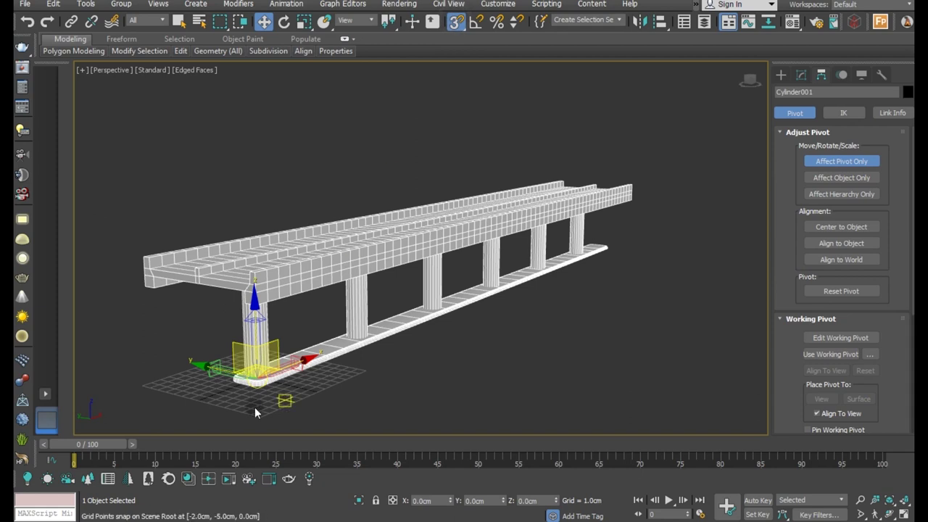
pyautogui.scroll(3, 244, 385)
pyautogui.moveTo(265, 384); pyautogui.dragTo(174, 221)
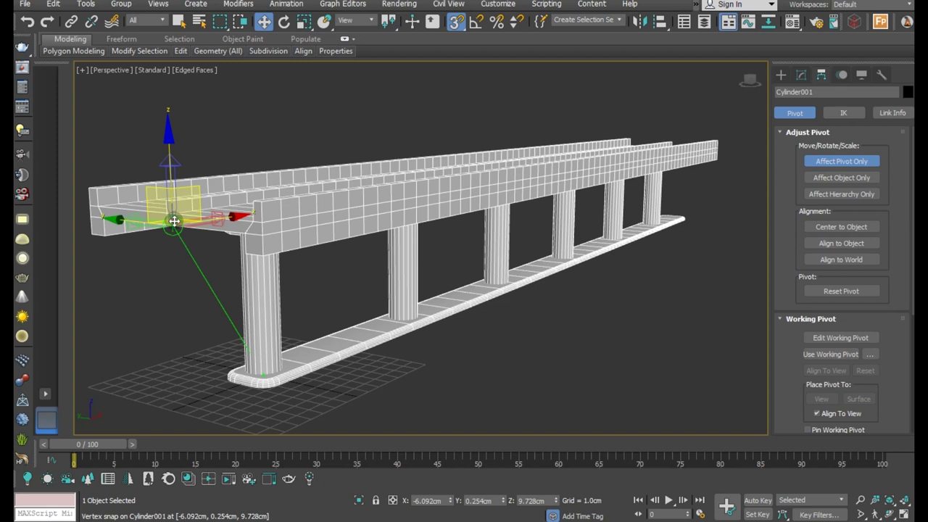
pyautogui.scroll(-4, 156, 317)
pyautogui.moveTo(280, 328)
pyautogui.keyDown('alt'); pyautogui.mouseDown(button='middle')
pyautogui.moveTo(363, 348)
pyautogui.moveTo(373, 362)
pyautogui.moveTo(380, 345)
pyautogui.mouseUp(button='middle'); pyautogui.keyUp('alt')
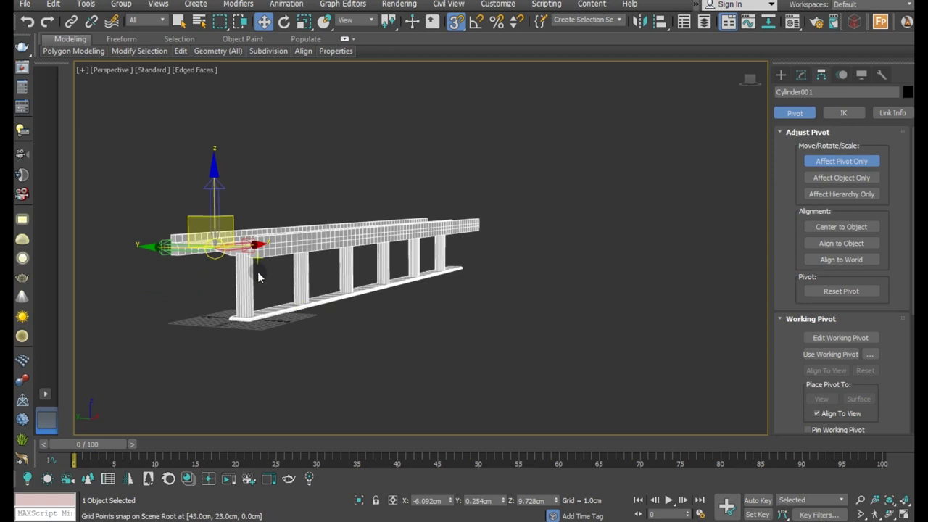
pyautogui.scroll(3, 261, 270)
# Add a Bend modifier on the X axis with Angle -37 and Direction -90.
pyautogui.click(800, 74)
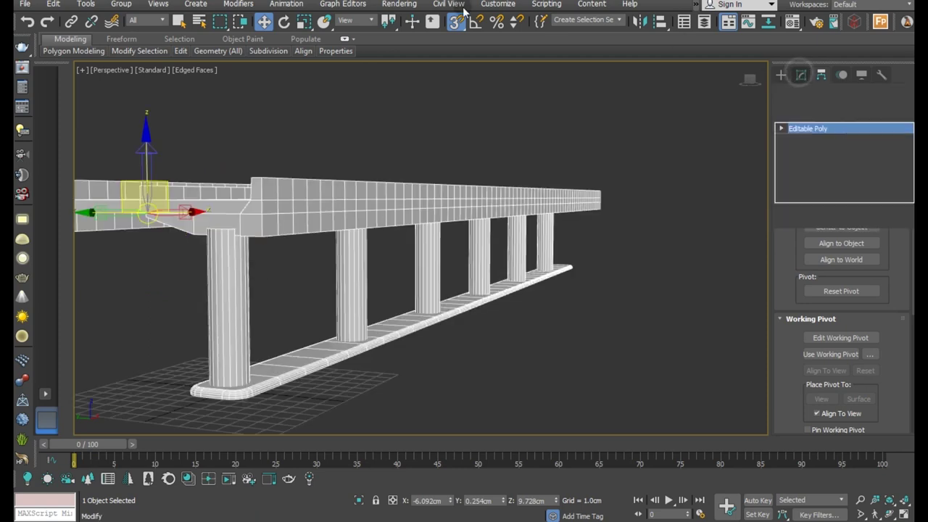
pyautogui.click(457, 25)
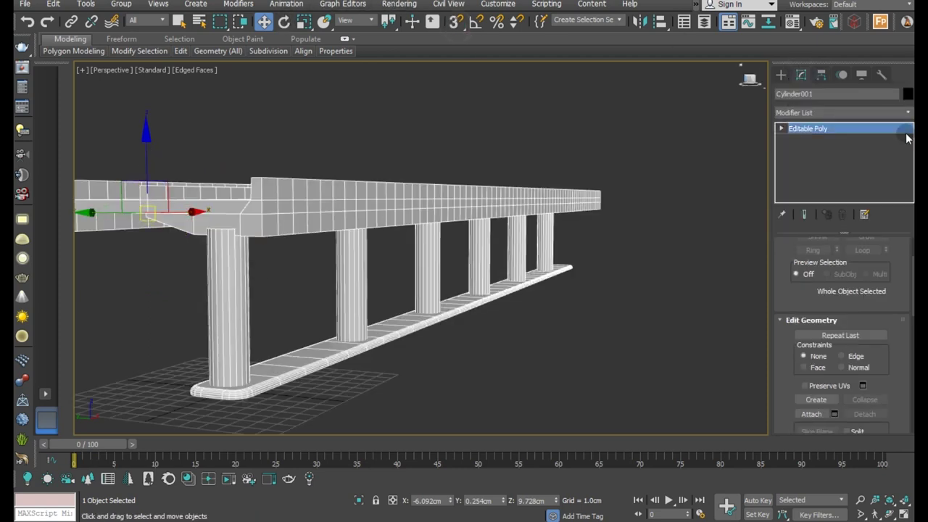
pyautogui.click(908, 112)
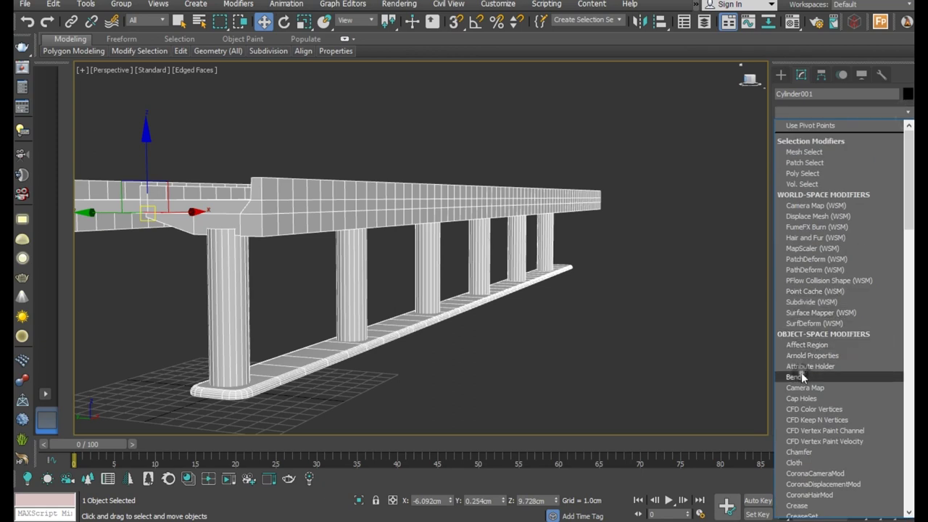
pyautogui.click(802, 372)
pyautogui.click(822, 316)
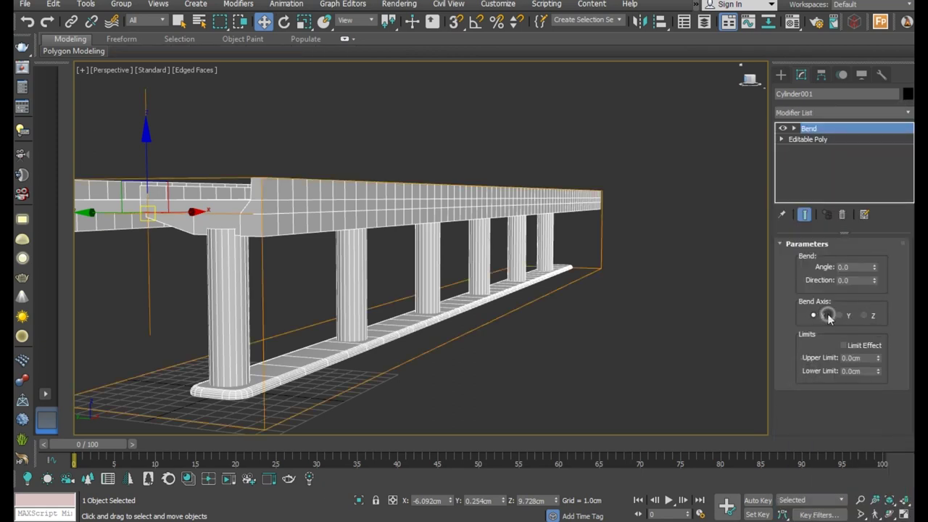
pyautogui.moveTo(874, 267)
pyautogui.mouseDown()
pyautogui.moveTo(873, 258)
pyautogui.moveTo(877, 396)
pyautogui.mouseUp()
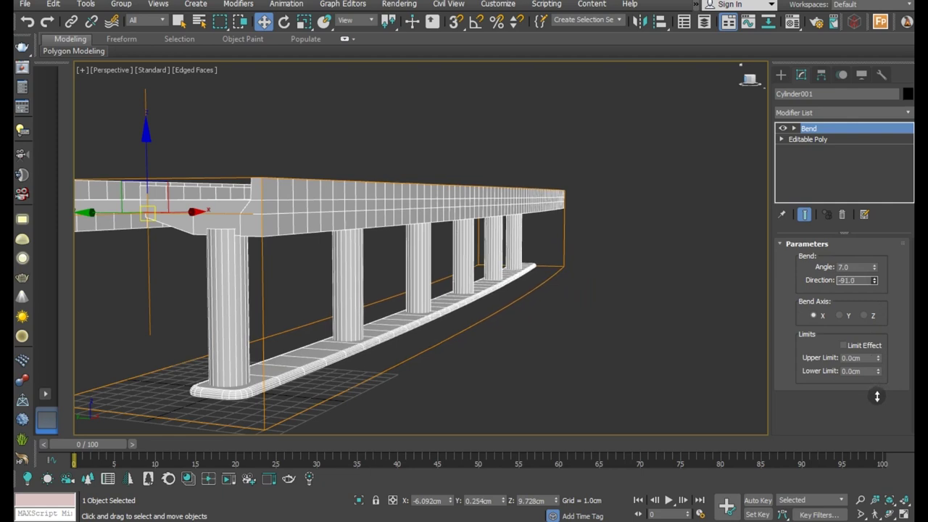
pyautogui.click(876, 280)
pyautogui.moveTo(874, 269); pyautogui.dragTo(871, 317)
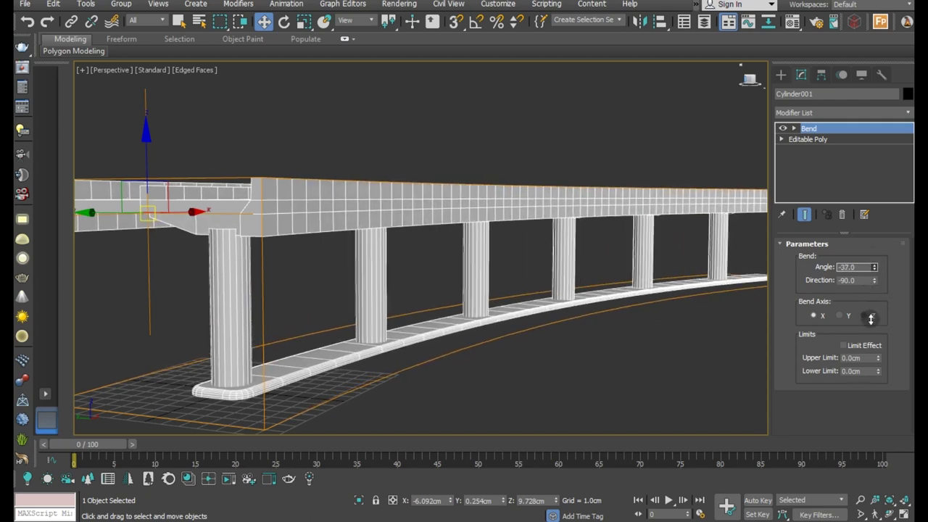
# Deselect the bridge and orbit around it to inspect the curve and pillars.
pyautogui.moveTo(570, 326)
pyautogui.keyDown('alt'); pyautogui.mouseDown(button='middle')
pyautogui.moveTo(545, 317)
pyautogui.moveTo(551, 312)
pyautogui.mouseUp(button='middle'); pyautogui.keyUp('alt')
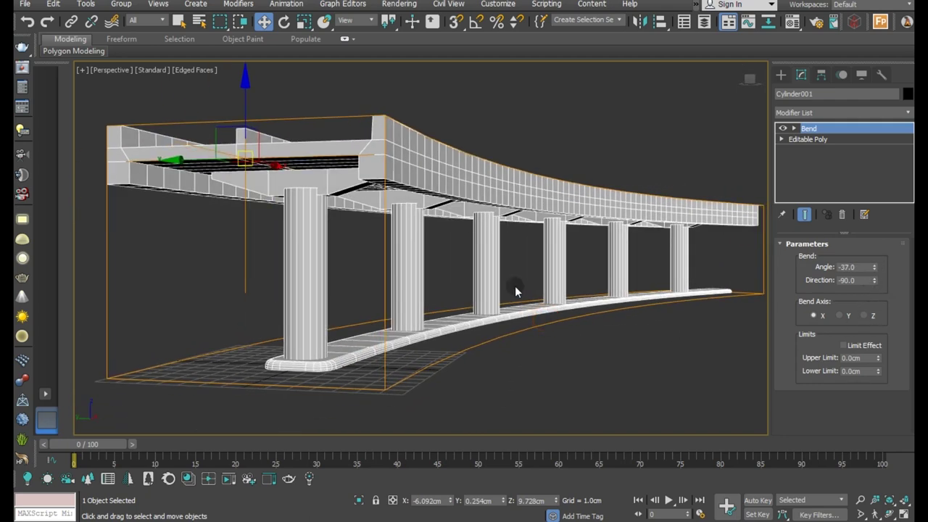
pyautogui.scroll(5, 515, 286)
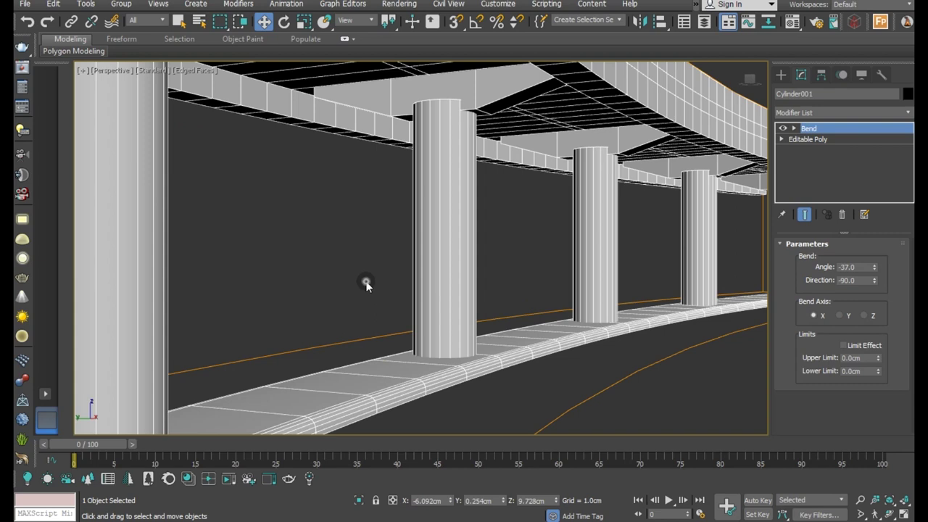
pyautogui.click(366, 284)
pyautogui.scroll(-5, 366, 286)
pyautogui.keyDown('alt'); pyautogui.moveTo(394, 284); pyautogui.dragTo(408, 286, button='middle'); pyautogui.keyUp('alt')
pyautogui.scroll(3, 297, 270)
pyautogui.moveTo(295, 270)
pyautogui.keyDown('alt'); pyautogui.mouseDown(button='middle')
pyautogui.moveTo(352, 273)
pyautogui.moveTo(328, 273)
pyautogui.moveTo(306, 288)
pyautogui.mouseUp(button='middle'); pyautogui.keyUp('alt')
pyautogui.keyDown('alt'); pyautogui.moveTo(424, 310); pyautogui.dragTo(381, 307, button='middle'); pyautogui.keyUp('alt')
pyautogui.click(382, 307)
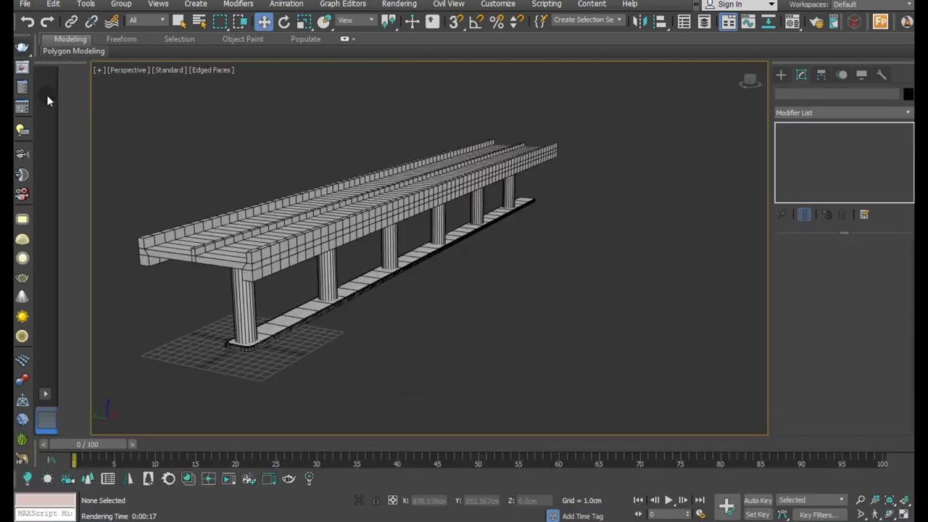
# In Top view, draw a Plane covering the bridge's footprint.
pyautogui.press('t')
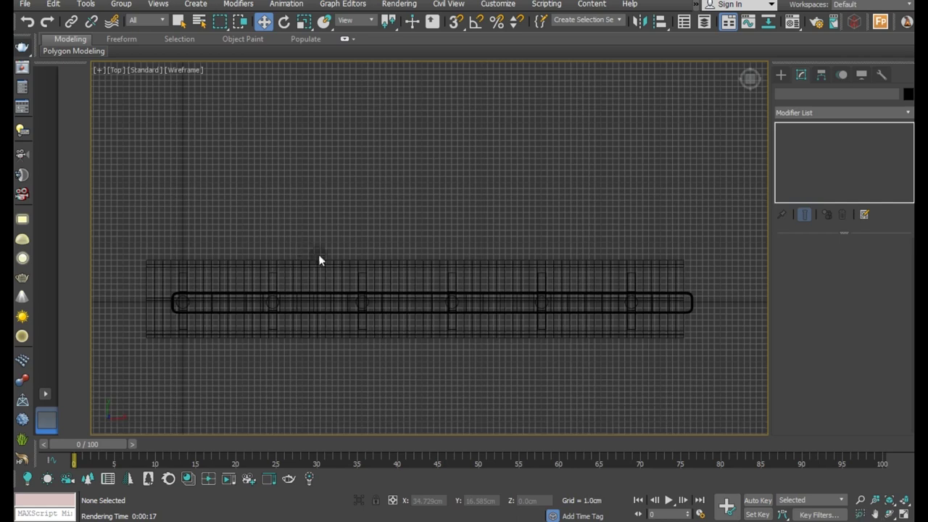
pyautogui.moveTo(319, 259); pyautogui.dragTo(353, 265, button='middle')
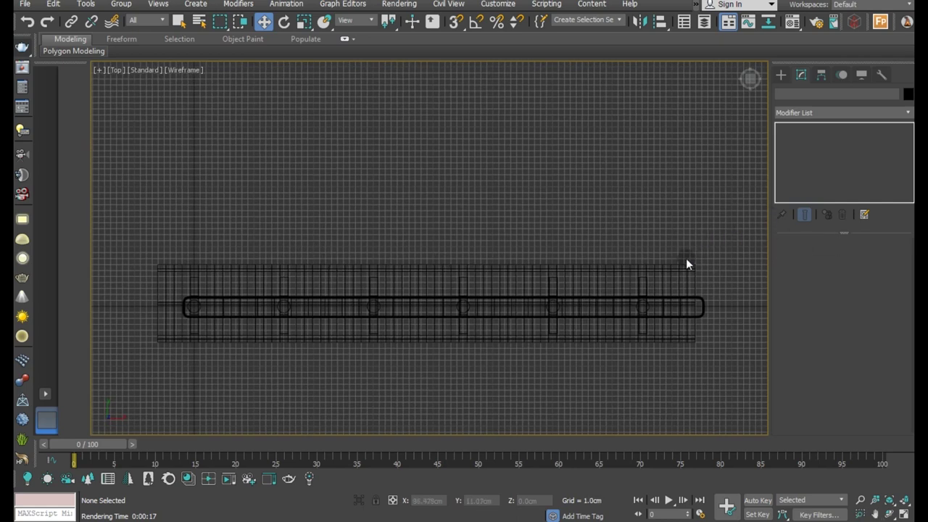
pyautogui.click(699, 310)
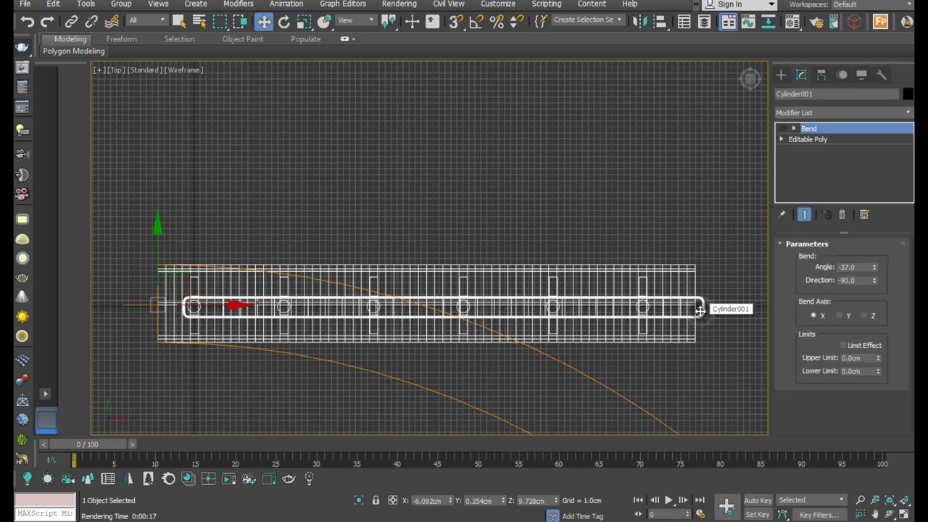
pyautogui.click(781, 76)
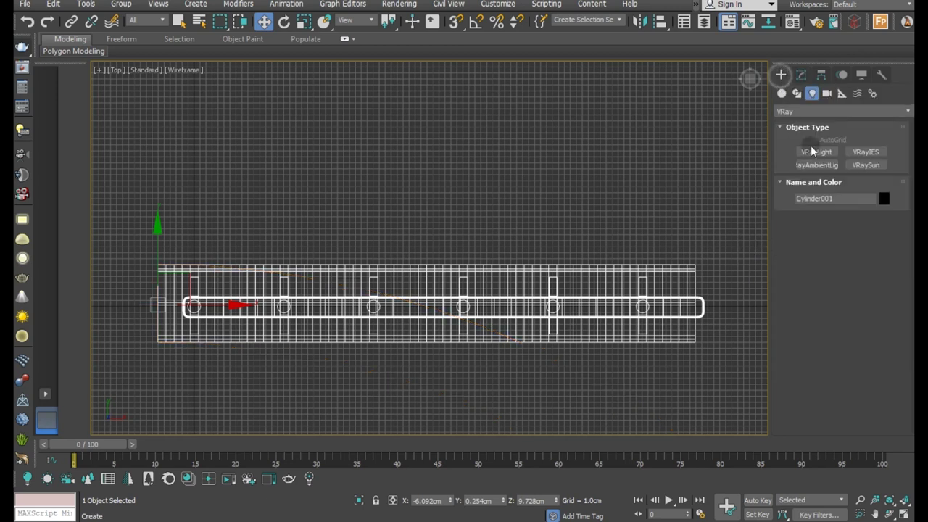
pyautogui.click(784, 95)
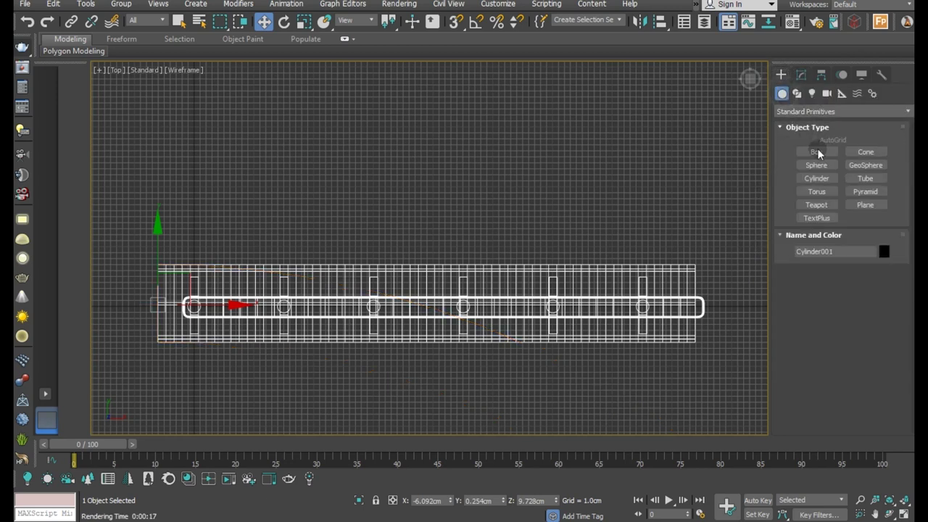
pyautogui.click(857, 205)
pyautogui.moveTo(270, 298); pyautogui.dragTo(294, 261, button='middle')
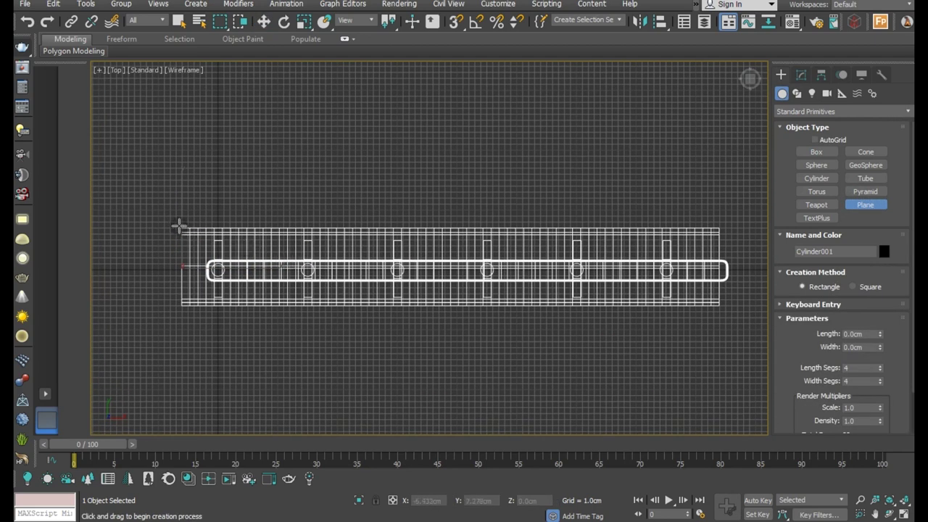
pyautogui.moveTo(177, 215); pyautogui.dragTo(723, 328)
pyautogui.rightClick(701, 293)
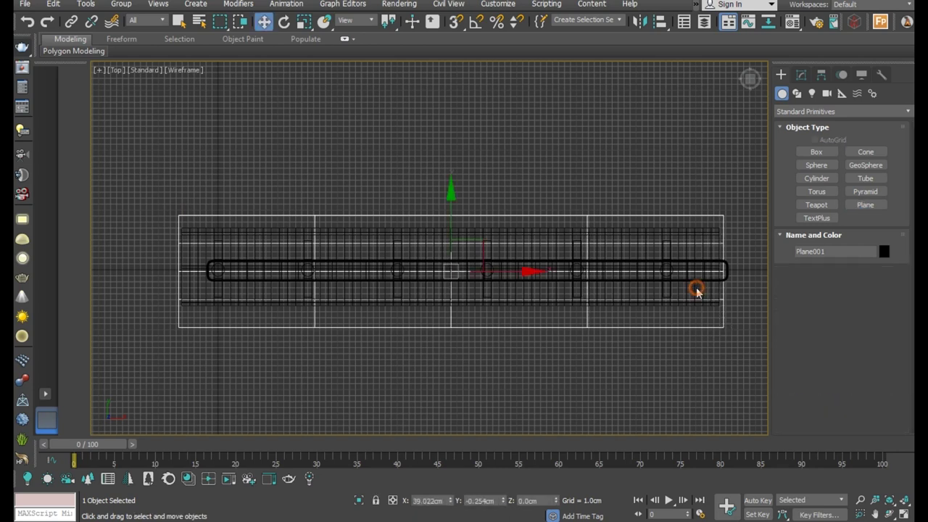
# Set the plane to 1 length segment and 24 width segments.
pyautogui.click(799, 76)
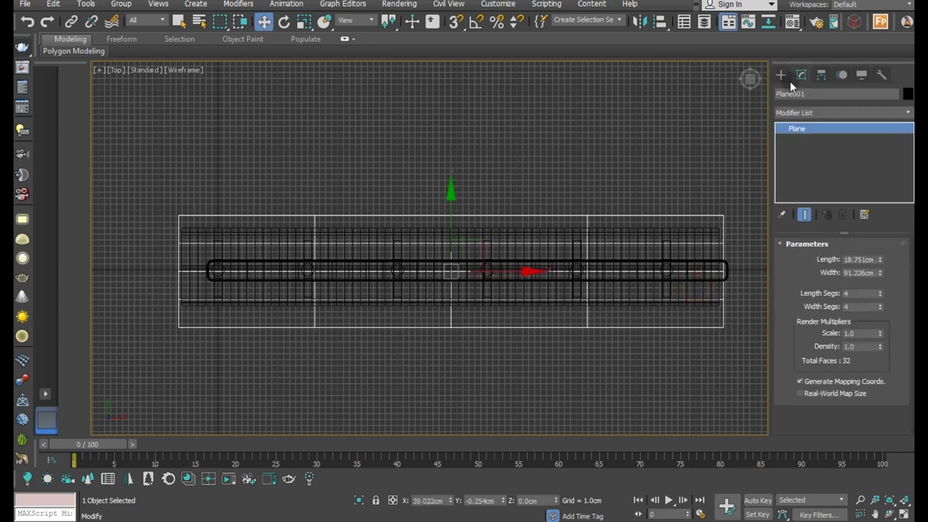
pyautogui.press('m')
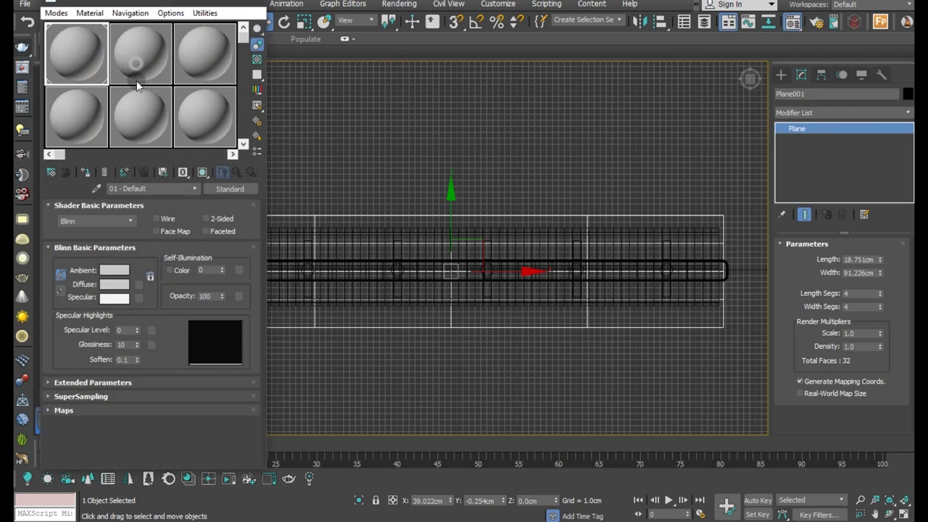
pyautogui.press('m')
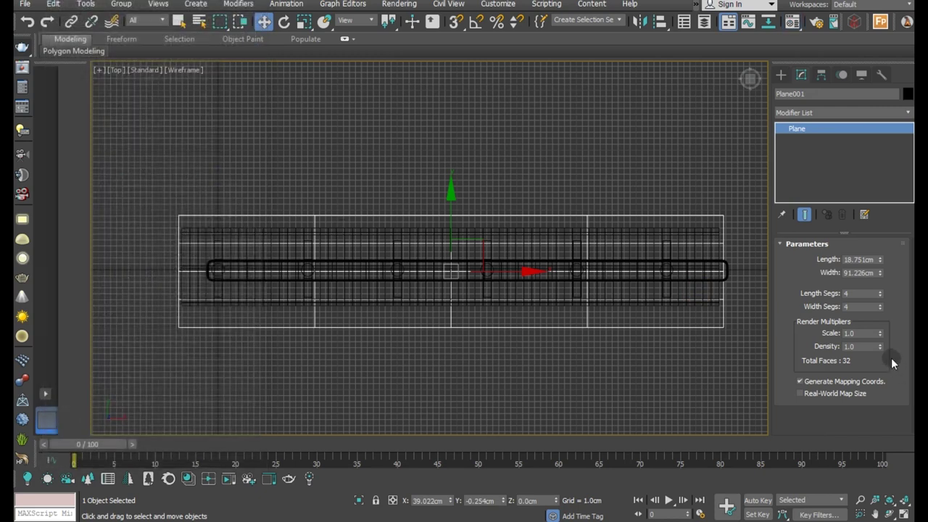
pyautogui.moveTo(881, 309); pyautogui.dragTo(881, 310)
pyautogui.click(879, 296)
pyautogui.click(881, 305)
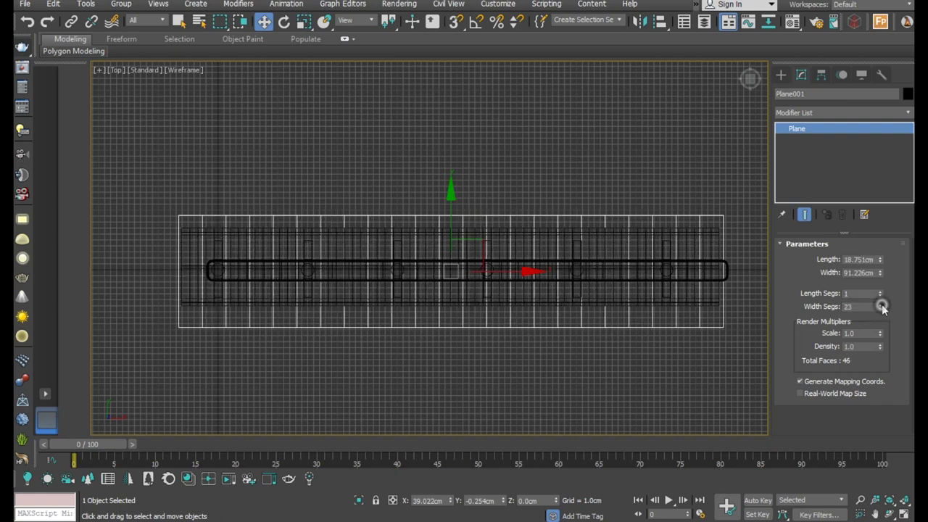
pyautogui.click(880, 304)
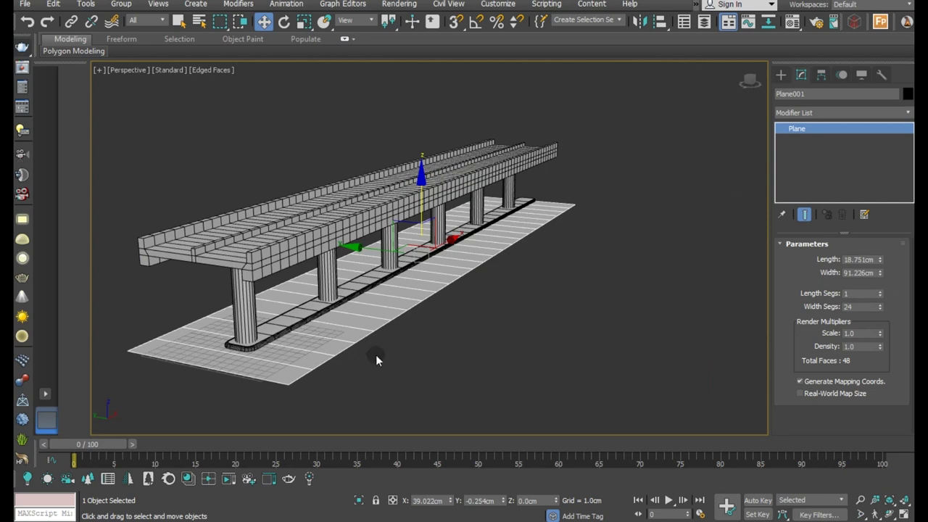
pyautogui.scroll(3, 256, 356)
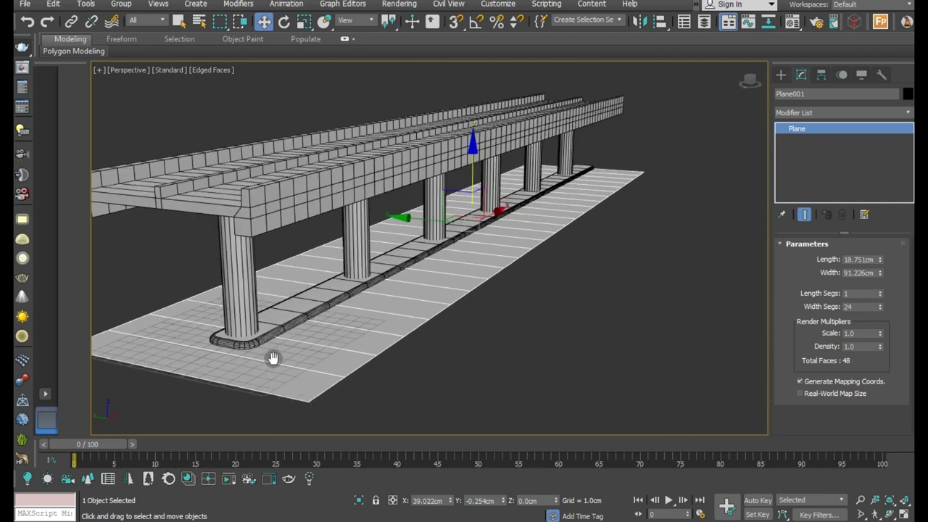
pyautogui.click(793, 24)
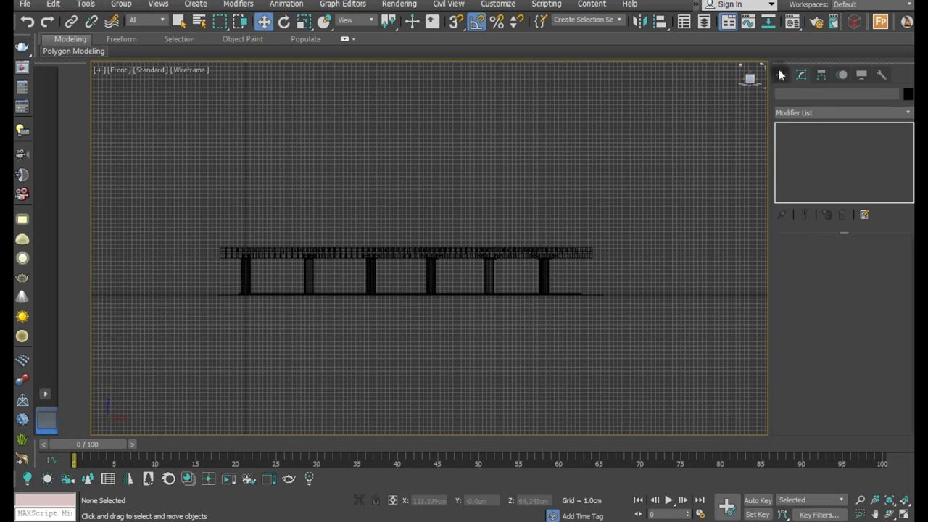
# Create a VRaySun high to the right, aimed down at the bridge.
pyautogui.click(781, 75)
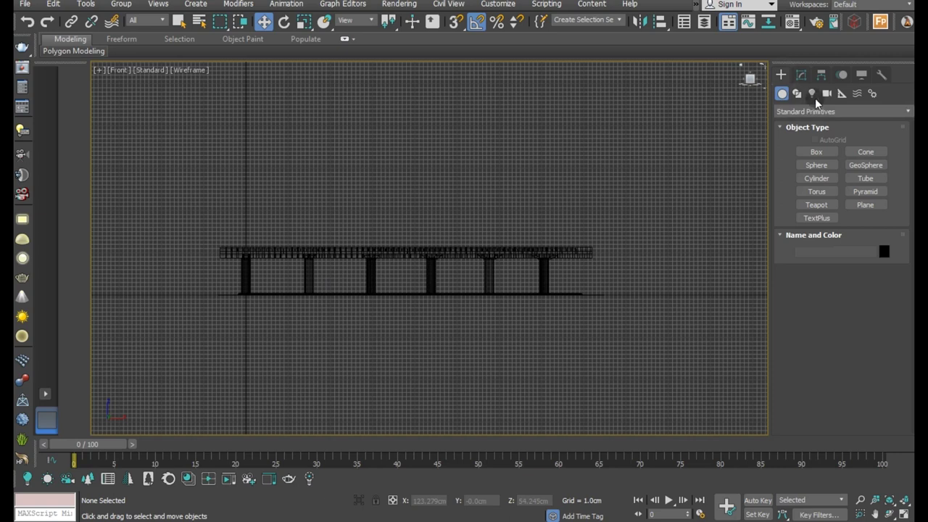
pyautogui.click(813, 93)
pyautogui.click(866, 165)
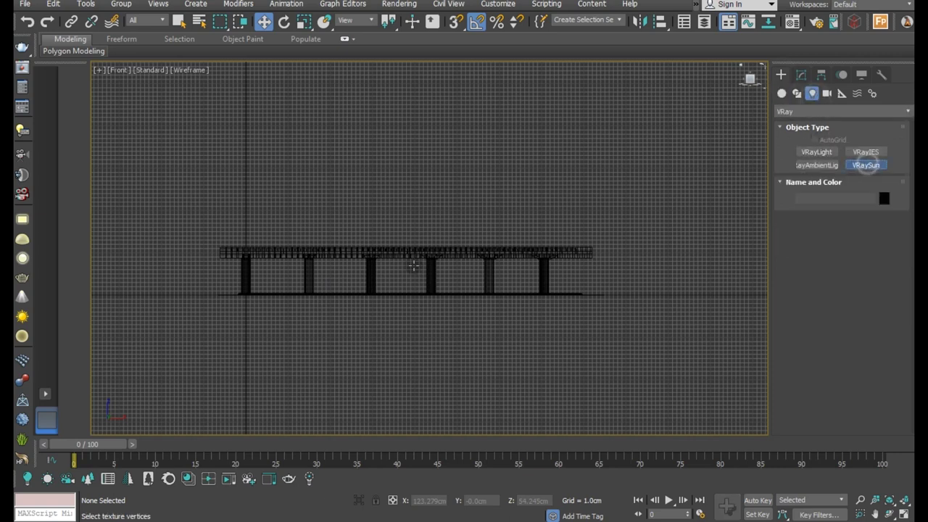
pyautogui.scroll(-2, 224, 339)
pyautogui.moveTo(726, 95); pyautogui.dragTo(353, 308)
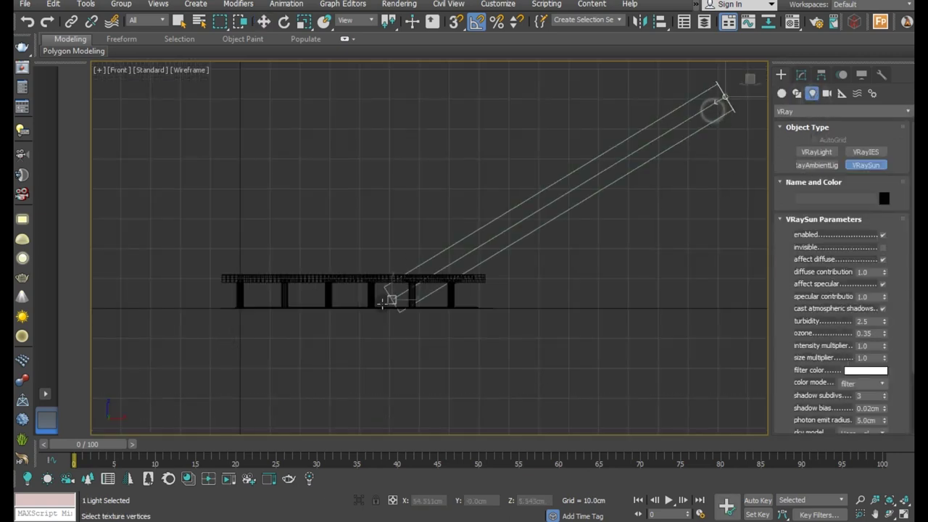
pyautogui.click(552, 299)
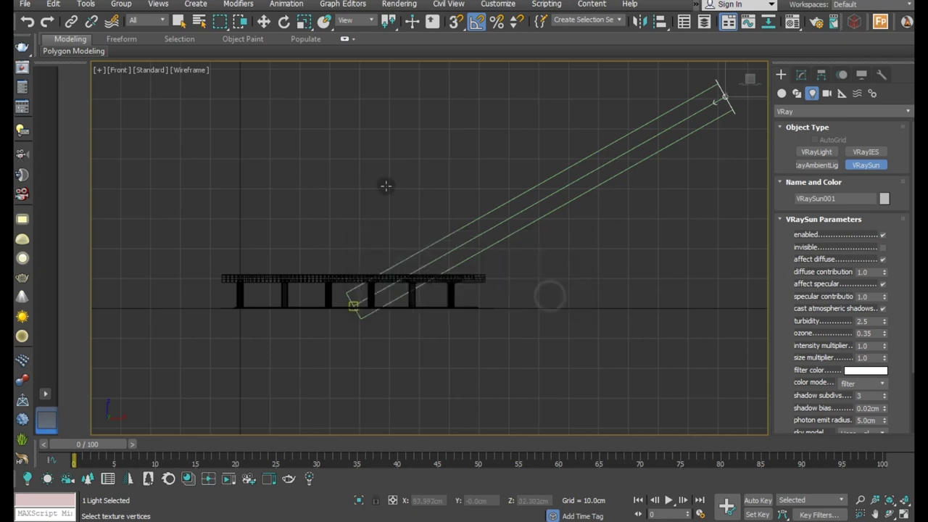
pyautogui.rightClick(385, 186)
# Show shadows in the perspective viewport and shift the sun sideways along Y.
pyautogui.scroll(-4, 350, 286)
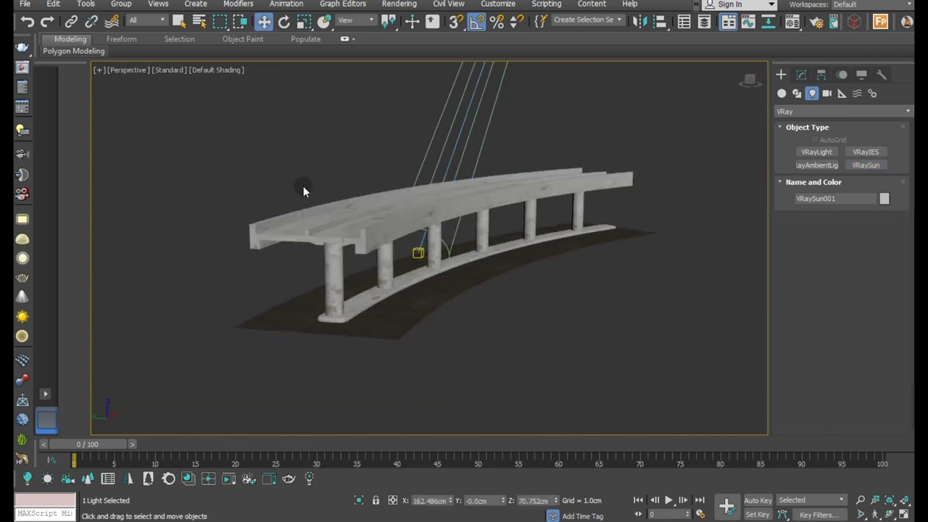
pyautogui.click(155, 70)
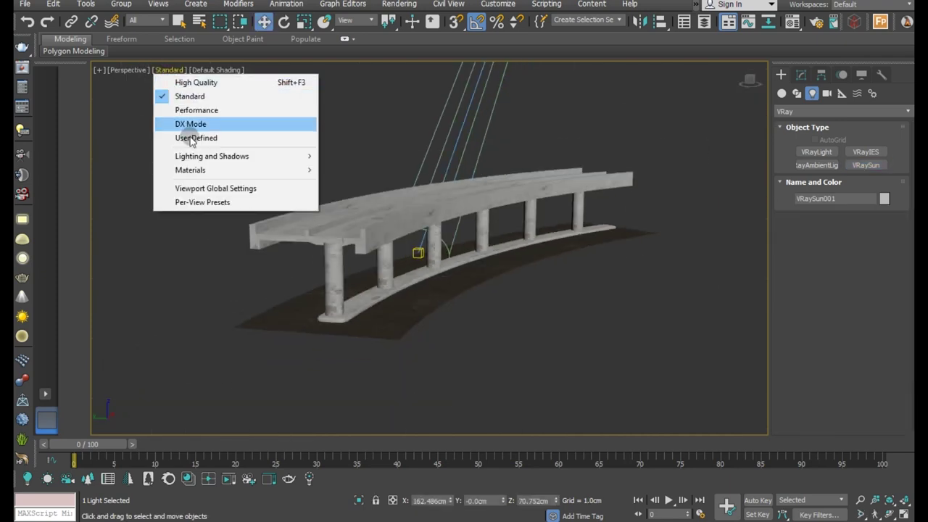
pyautogui.click(435, 201)
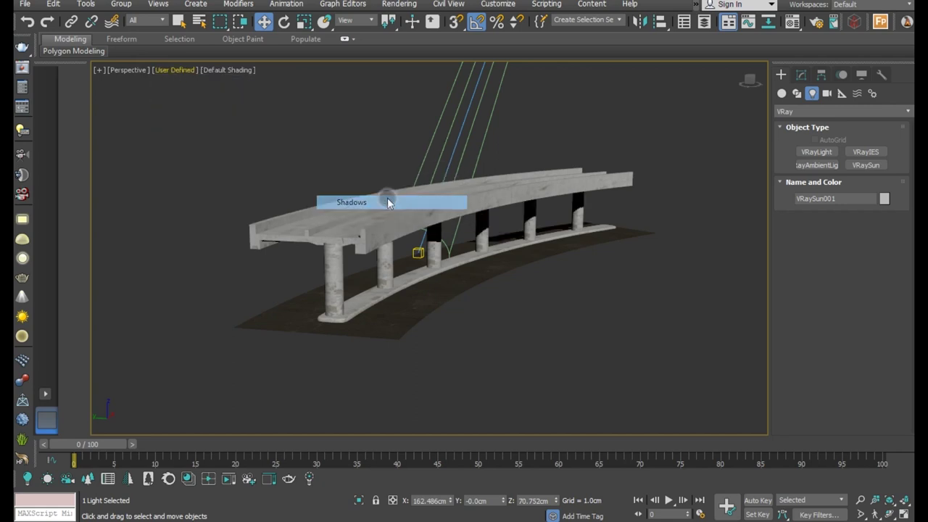
pyautogui.scroll(-3, 348, 281)
pyautogui.keyDown('alt'); pyautogui.moveTo(481, 207); pyautogui.dragTo(447, 151, button='middle'); pyautogui.keyUp('alt')
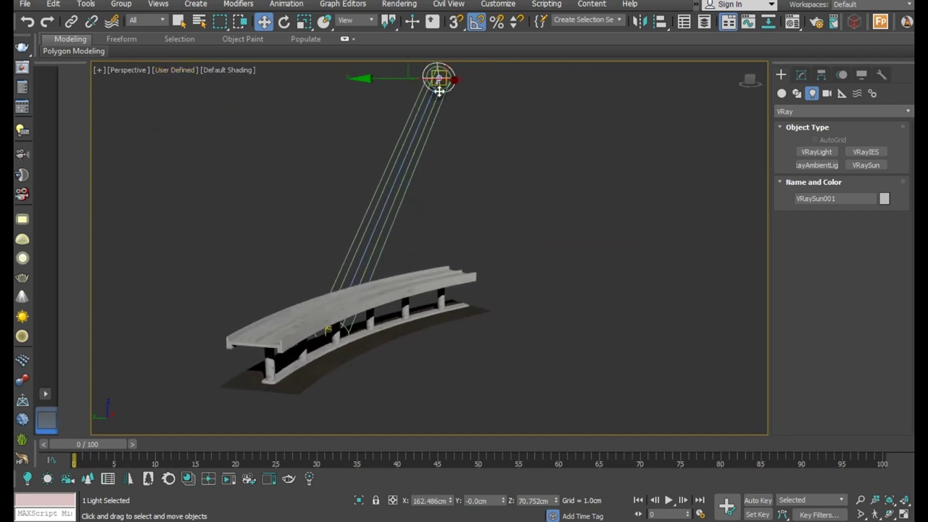
pyautogui.keyDown('alt'); pyautogui.moveTo(438, 91); pyautogui.dragTo(431, 106, button='middle'); pyautogui.keyUp('alt')
pyautogui.moveTo(375, 85); pyautogui.dragTo(617, 152)
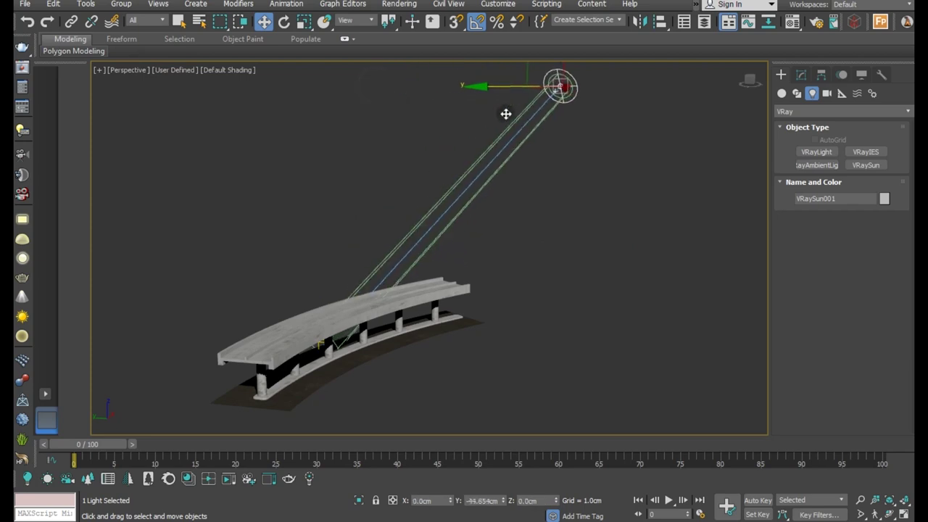
pyautogui.click(176, 70)
pyautogui.moveTo(233, 156)
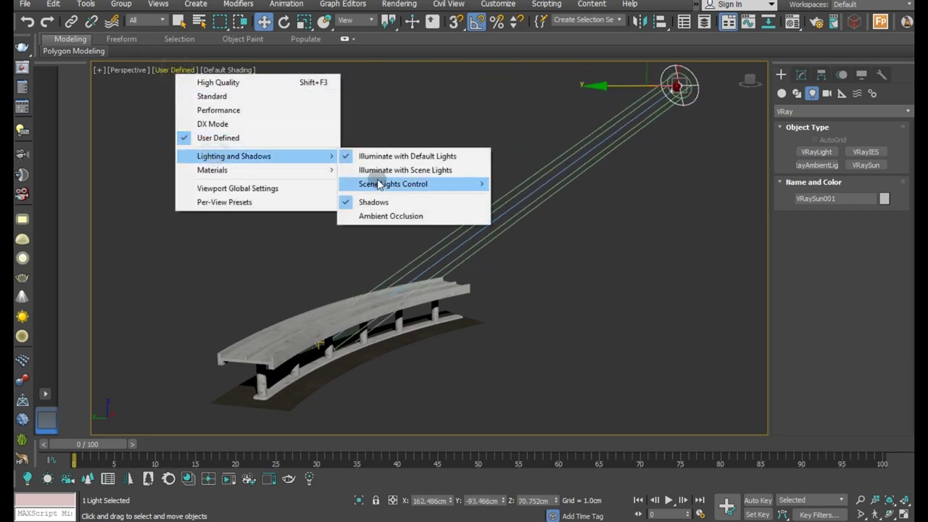
# Illuminate the viewport with scene lights and view the bridge from underneath.
pyautogui.click(377, 169)
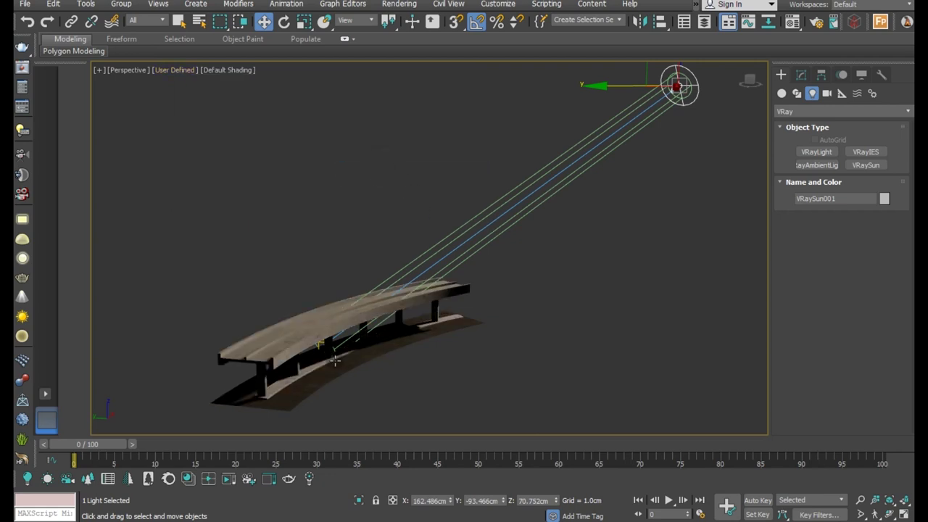
pyautogui.scroll(3, 335, 361)
pyautogui.moveTo(353, 356)
pyautogui.keyDown('alt'); pyautogui.mouseDown(button='middle')
pyautogui.moveTo(353, 336)
pyautogui.moveTo(415, 317)
pyautogui.mouseUp(button='middle'); pyautogui.keyUp('alt')
pyautogui.scroll(3, 417, 293)
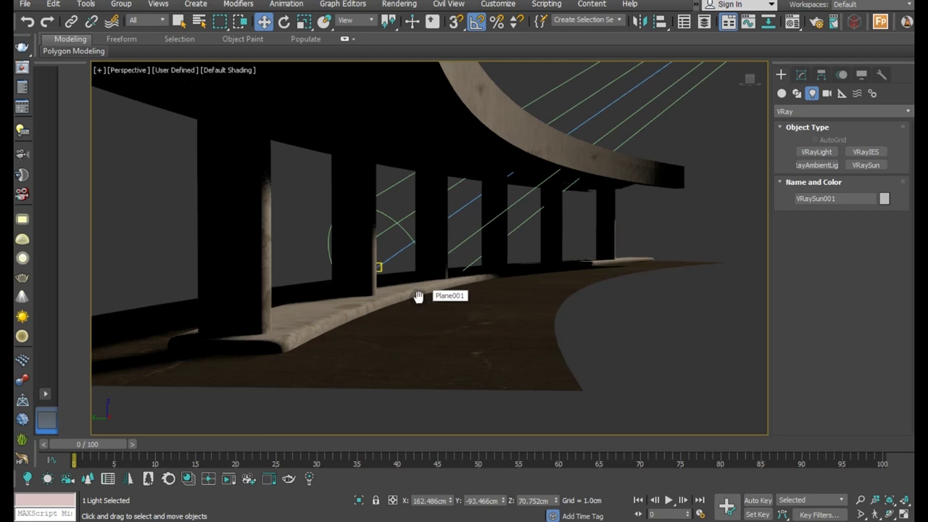
pyautogui.scroll(1, 411, 298)
pyautogui.scroll(2, 399, 298)
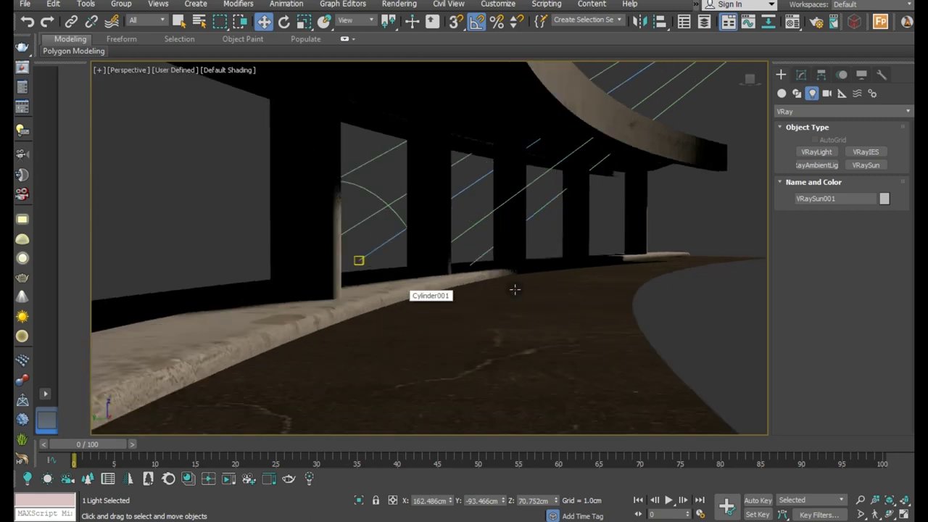
pyautogui.scroll(-3, 514, 288)
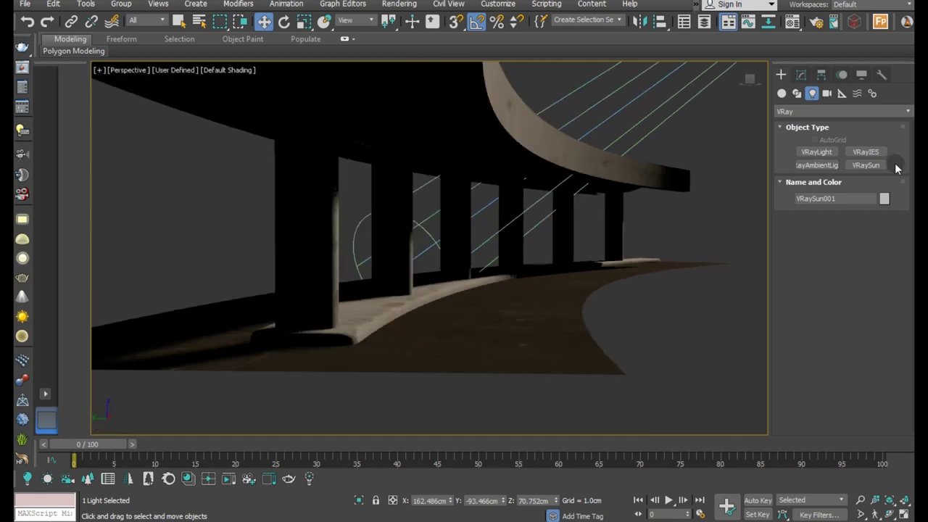
# Place VRayAmbientLight001 beneath the bridge deck and review its settings.
pyautogui.click(818, 165)
pyautogui.click(466, 313)
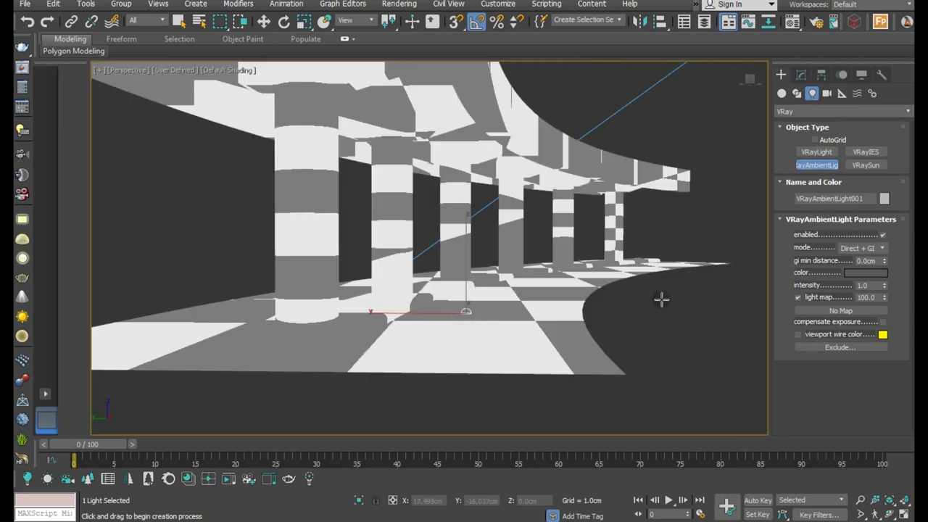
pyautogui.rightClick(680, 296)
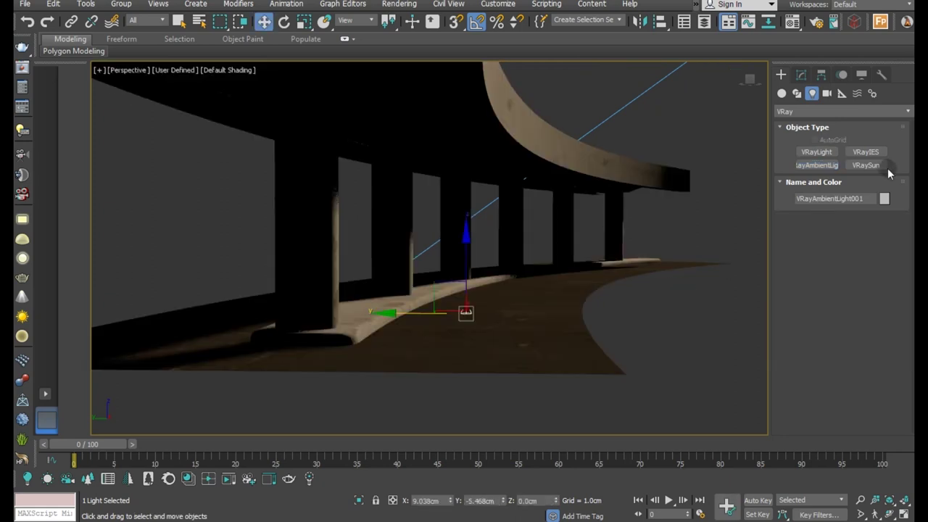
pyautogui.click(804, 77)
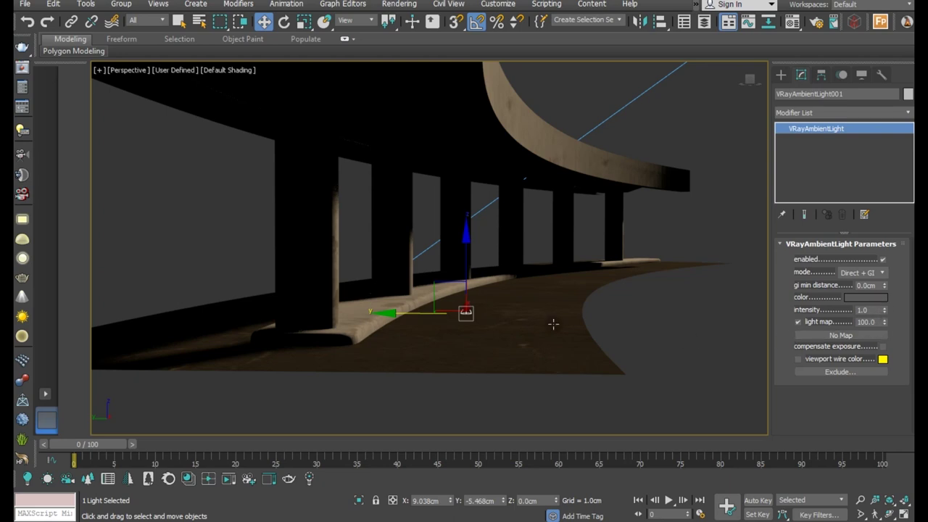
pyautogui.scroll(2, 465, 311)
pyautogui.scroll(1, 429, 289)
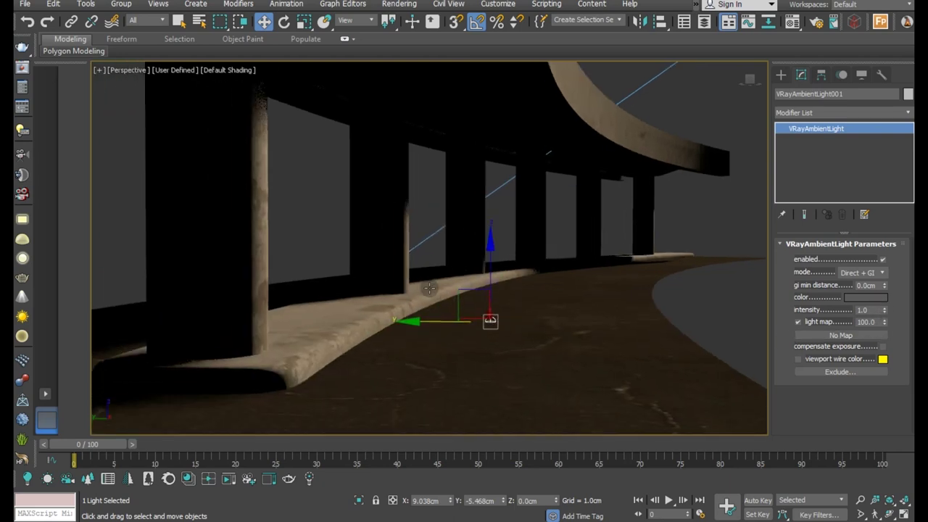
pyautogui.scroll(1, 355, 282)
pyautogui.scroll(1, 381, 278)
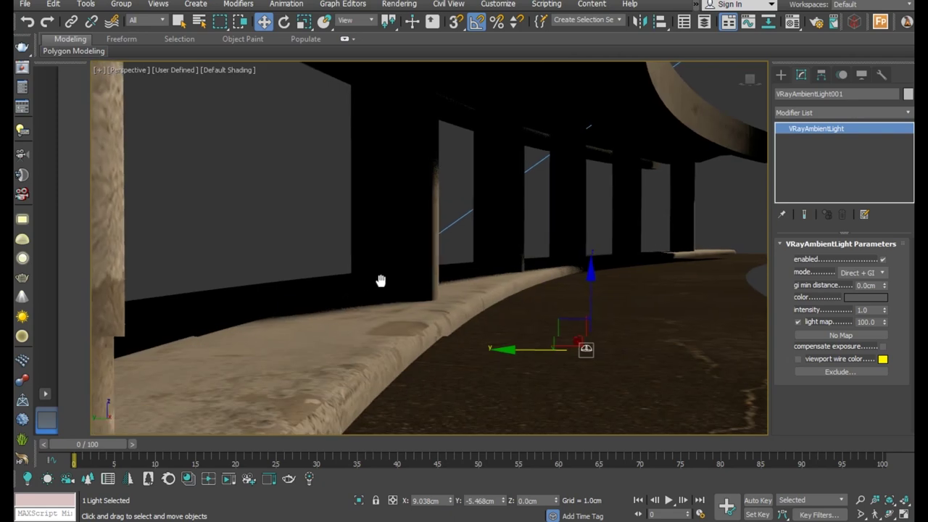
pyautogui.scroll(1, 391, 274)
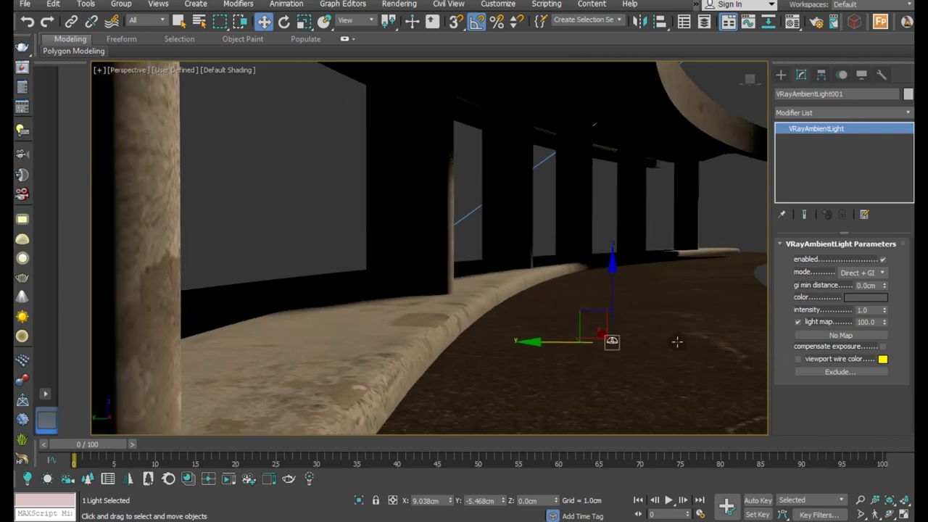
pyautogui.scroll(2, 676, 341)
pyautogui.scroll(2, 537, 328)
pyautogui.scroll(1, 542, 332)
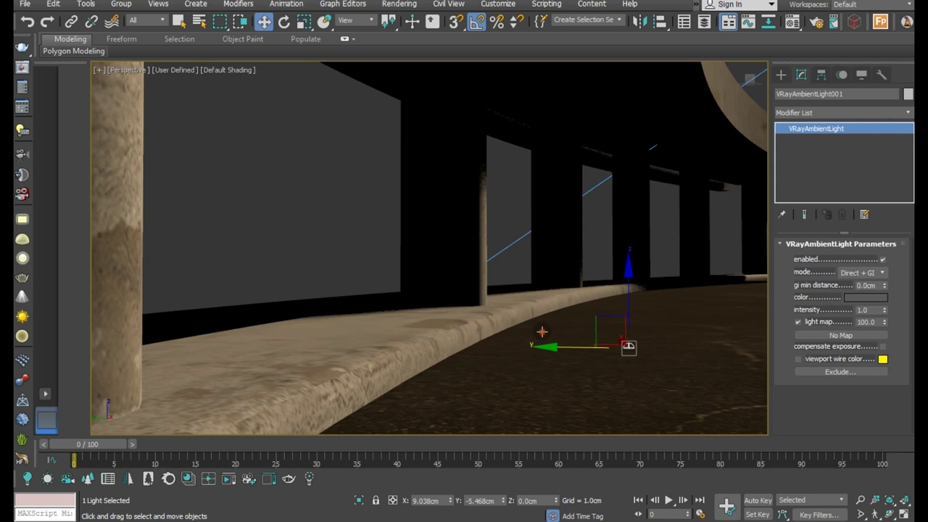
pyautogui.scroll(1, 542, 333)
pyautogui.scroll(1, 543, 331)
pyautogui.scroll(2, 539, 331)
pyautogui.scroll(1, 537, 336)
pyautogui.scroll(1, 537, 336)
pyautogui.scroll(-1, 537, 335)
pyautogui.scroll(-1, 535, 337)
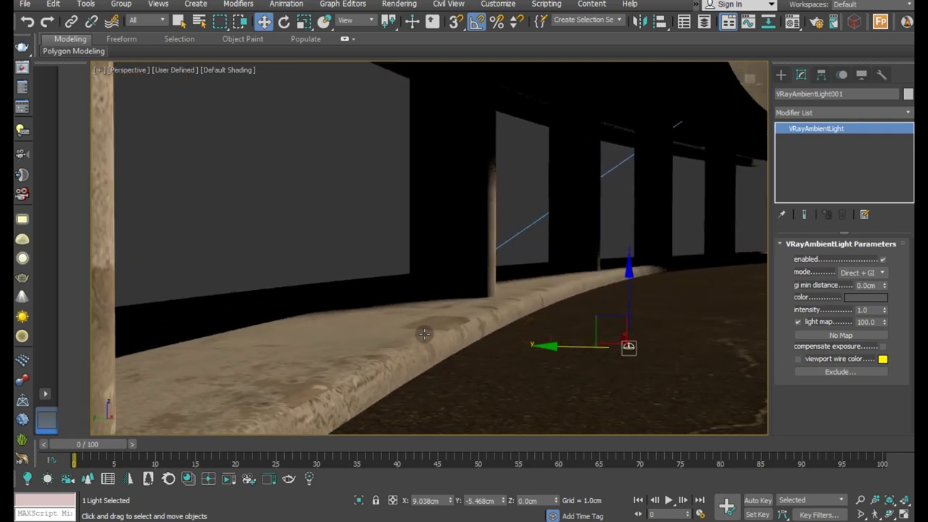
pyautogui.scroll(2, 424, 333)
pyautogui.scroll(1, 405, 277)
# In the Material Editor, open the third sample's Diffuse HDRI map settings.
pyautogui.click(294, 222)
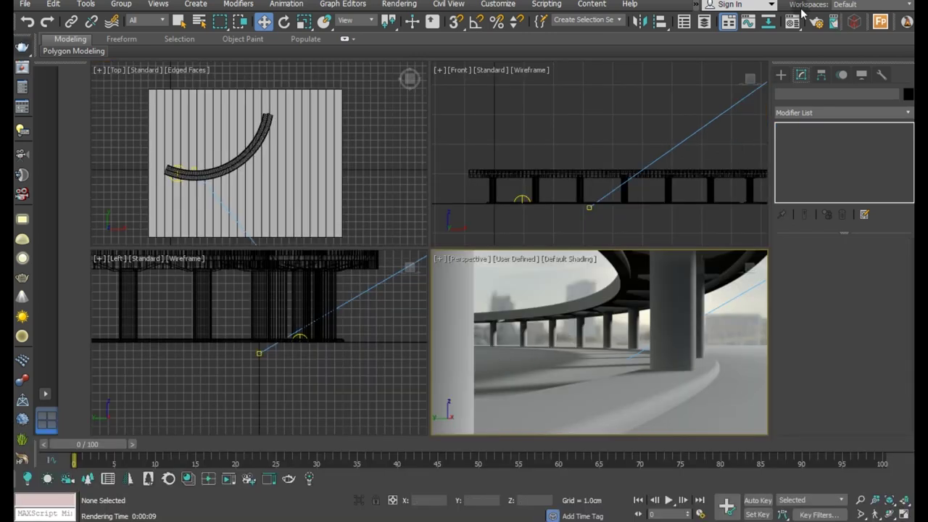
pyautogui.press('m')
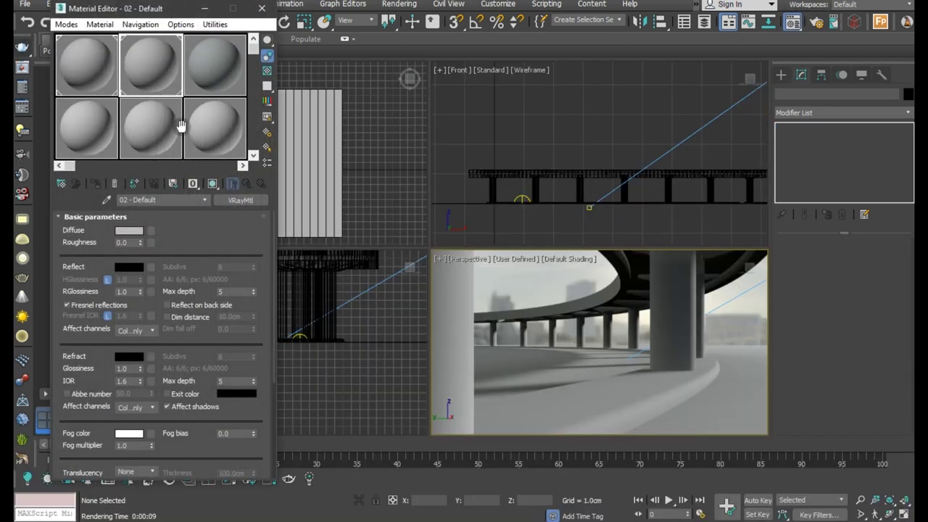
pyautogui.click(232, 80)
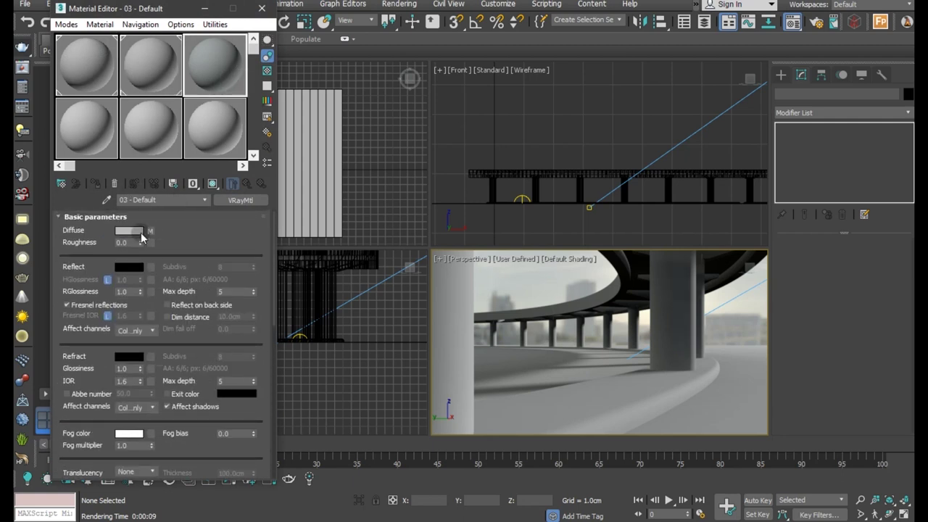
pyautogui.click(151, 232)
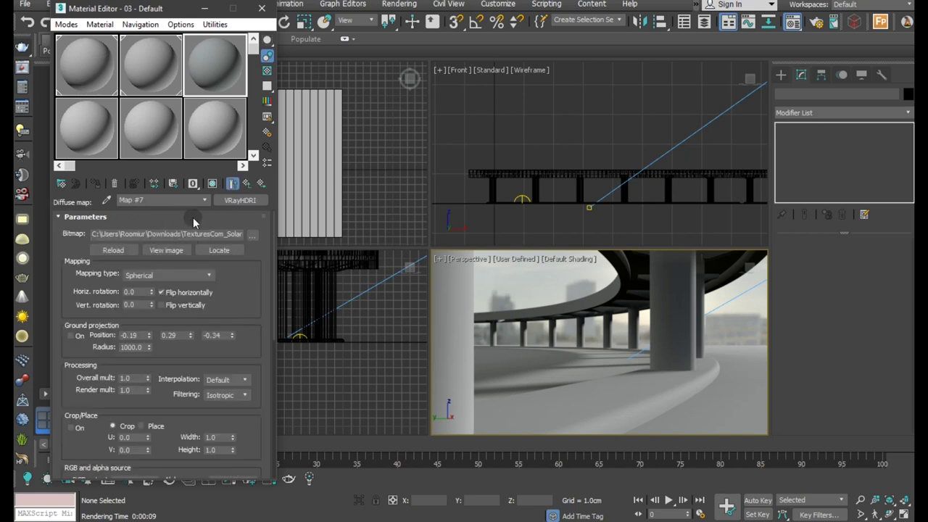
pyautogui.scroll(-2, 218, 265)
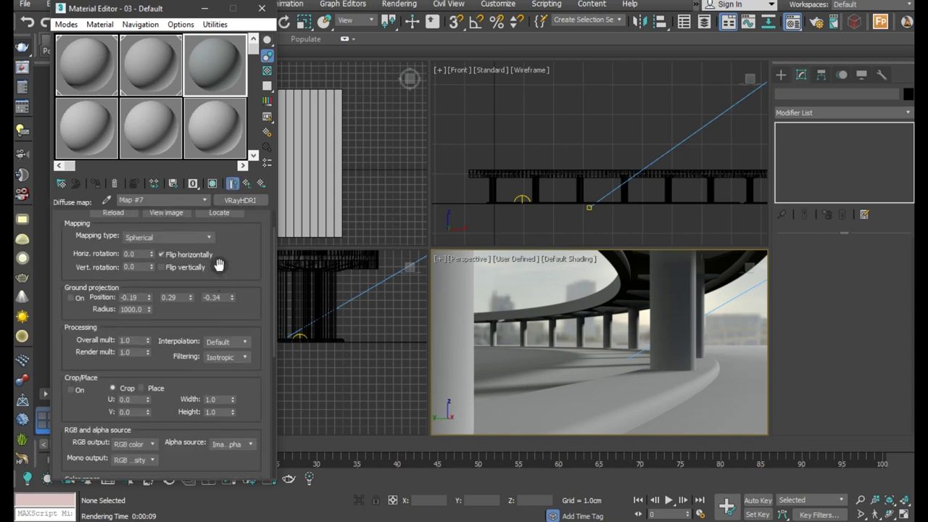
# Switch the perspective background to Solid Color, then back to Environment Background.
pyautogui.click(547, 259)
pyautogui.moveTo(604, 423)
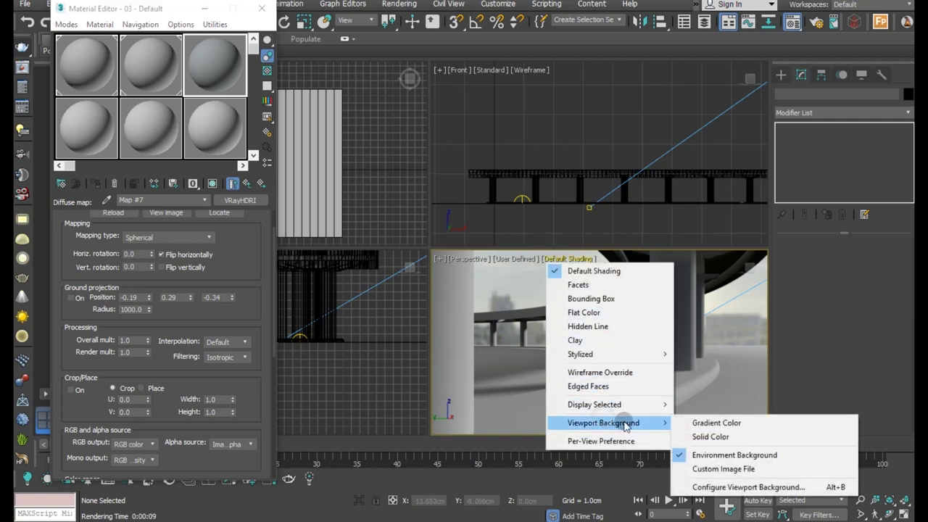
pyautogui.click(700, 434)
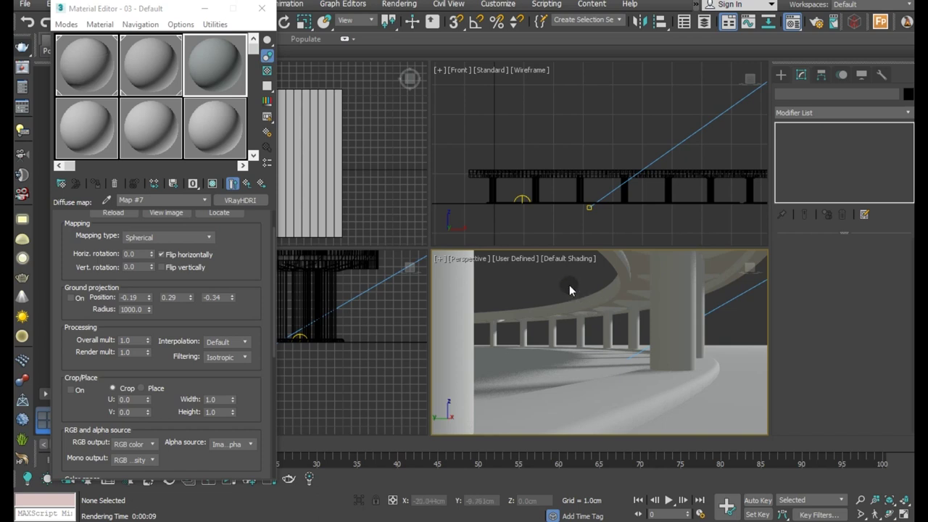
pyautogui.click(568, 259)
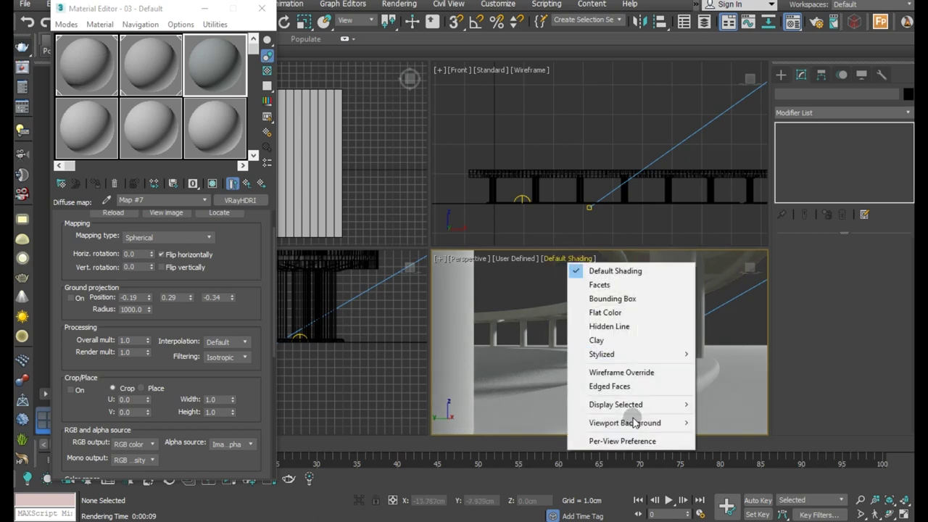
pyautogui.moveTo(625, 423)
pyautogui.click(758, 456)
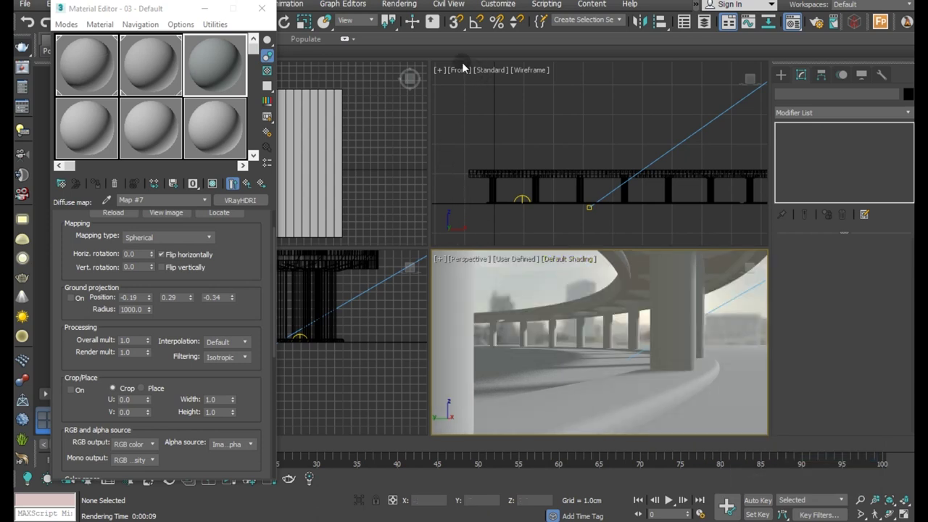
pyautogui.click(400, 3)
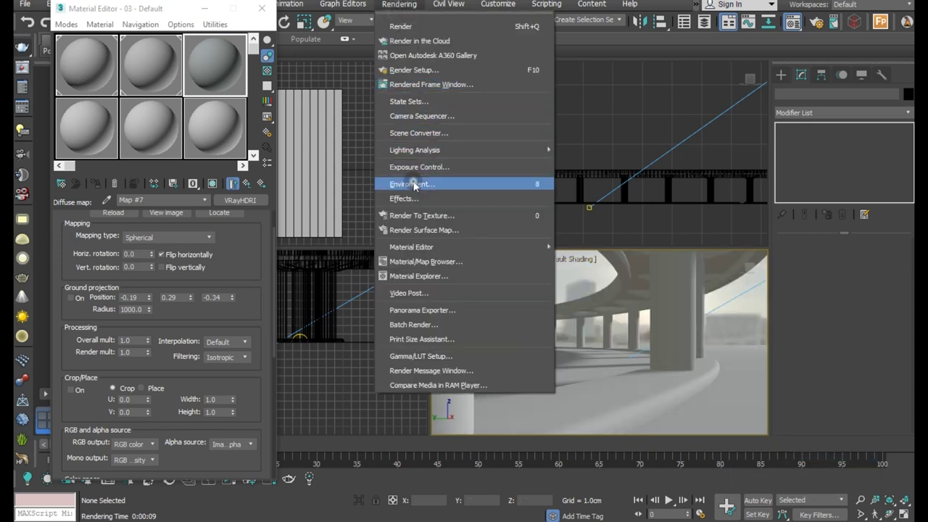
# Add Lens Effects from the Effects tab of Environment and Effects.
pyautogui.click(414, 185)
pyautogui.click(470, 144)
pyautogui.scroll(-1, 472, 177)
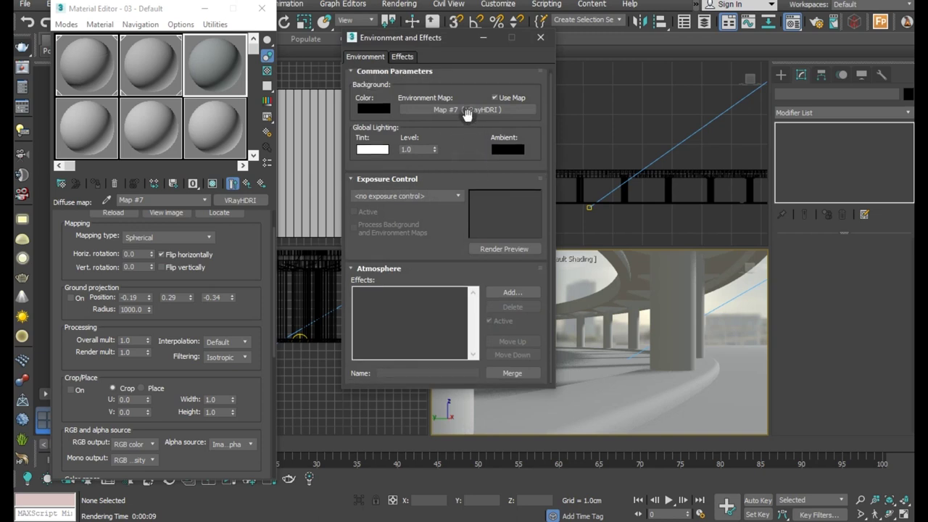
pyautogui.click(538, 39)
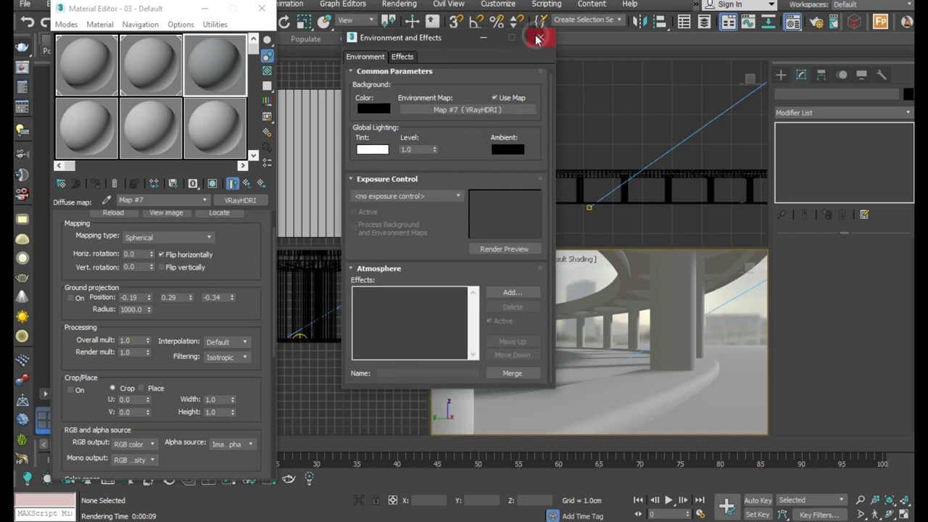
pyautogui.click(403, 57)
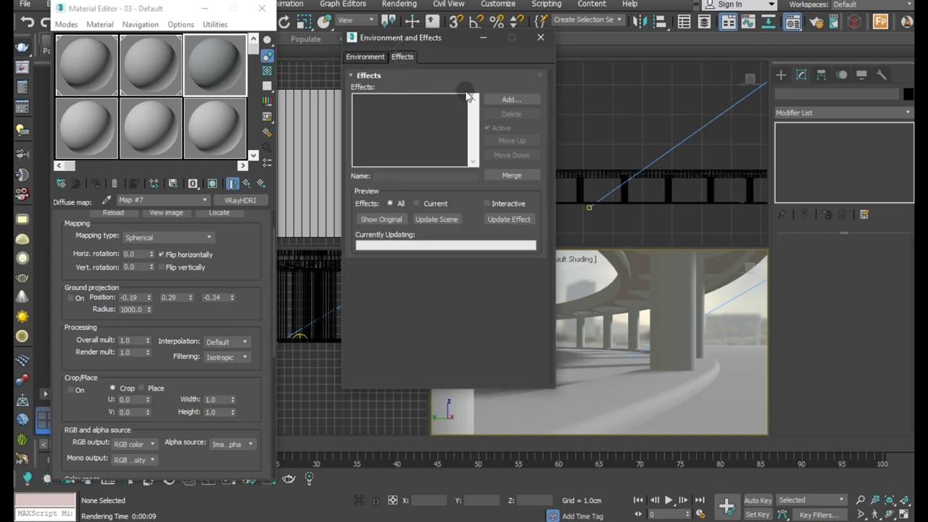
pyautogui.click(502, 99)
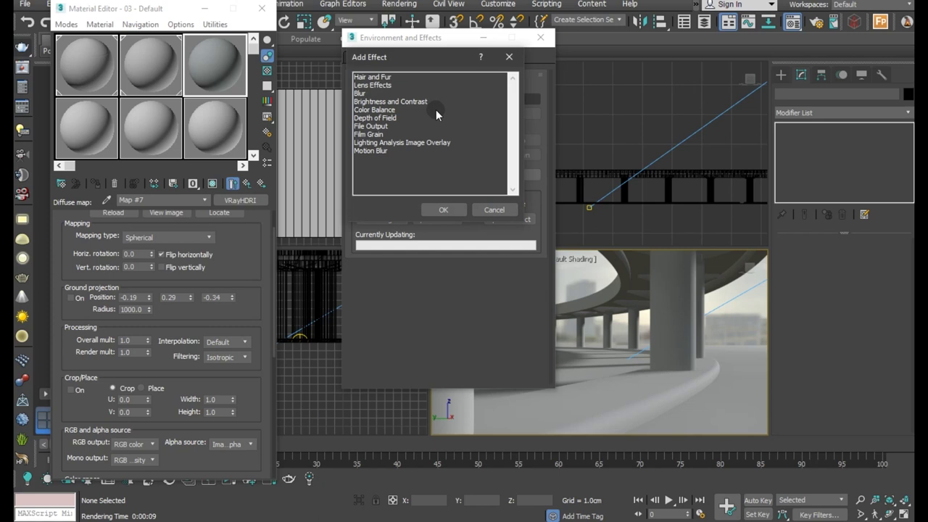
pyautogui.click(387, 85)
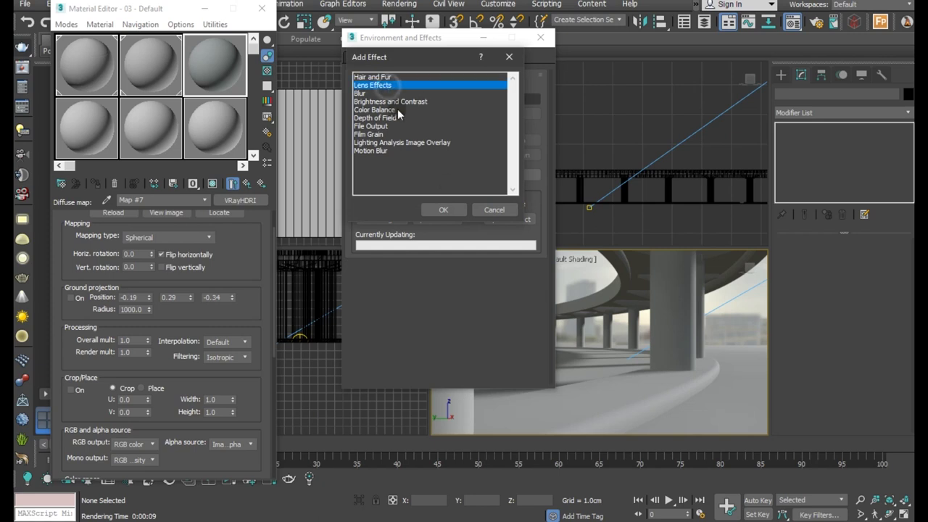
pyautogui.click(443, 210)
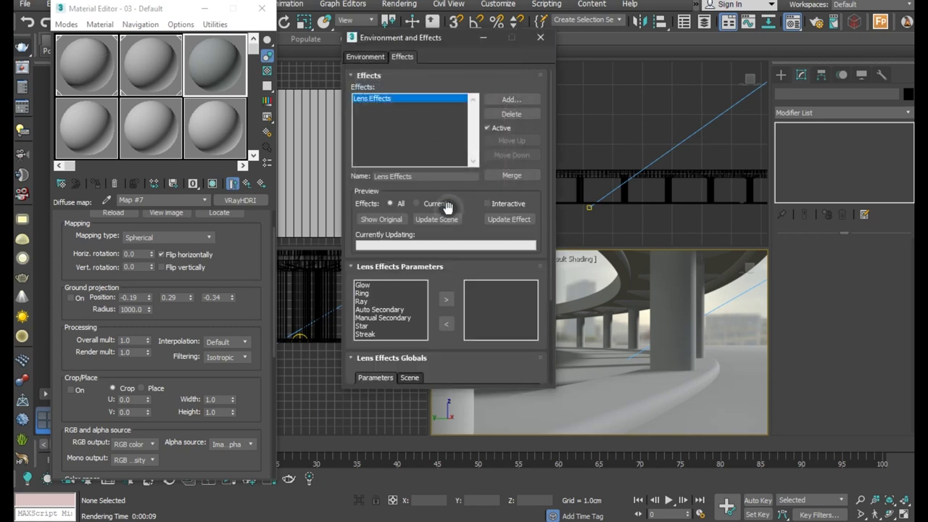
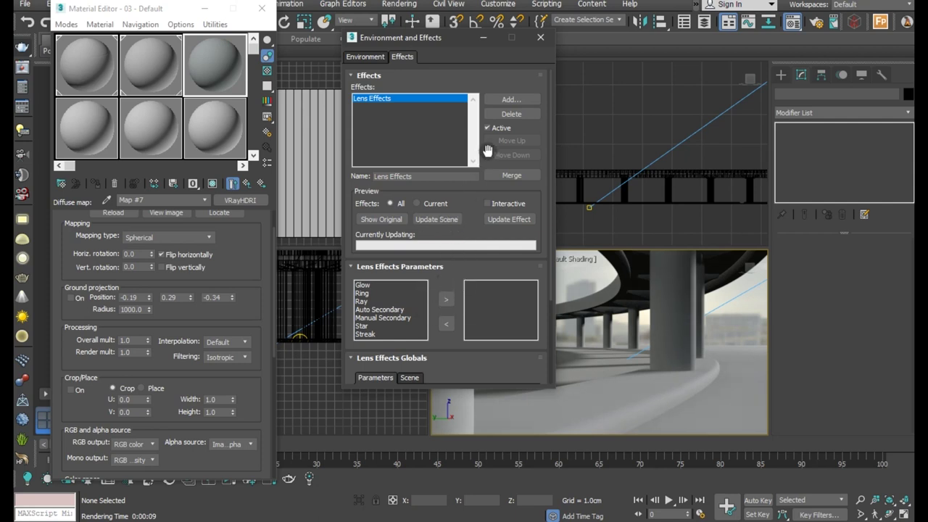
# Delete the Lens Effects and Depth of Field effects so no render effects remain, then close the window.
pyautogui.click(517, 116)
pyautogui.click(512, 100)
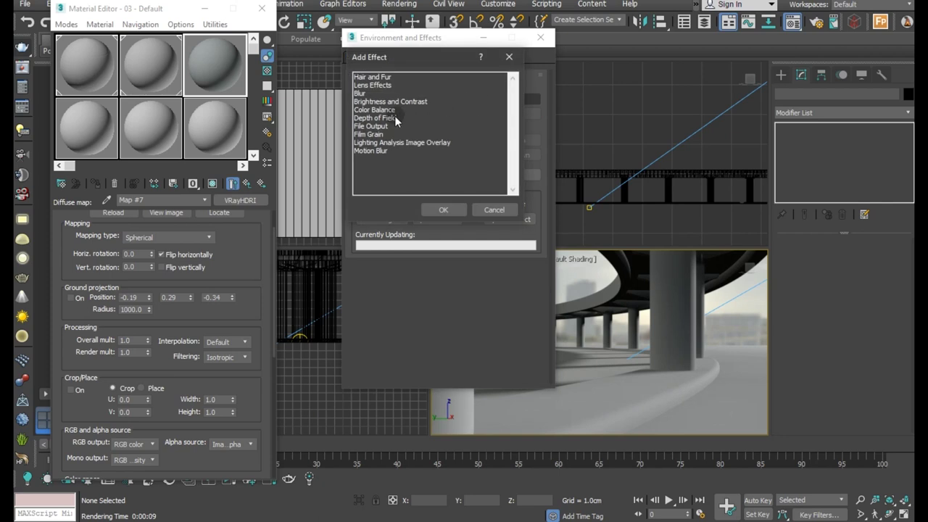
pyautogui.click(394, 116)
pyautogui.click(442, 211)
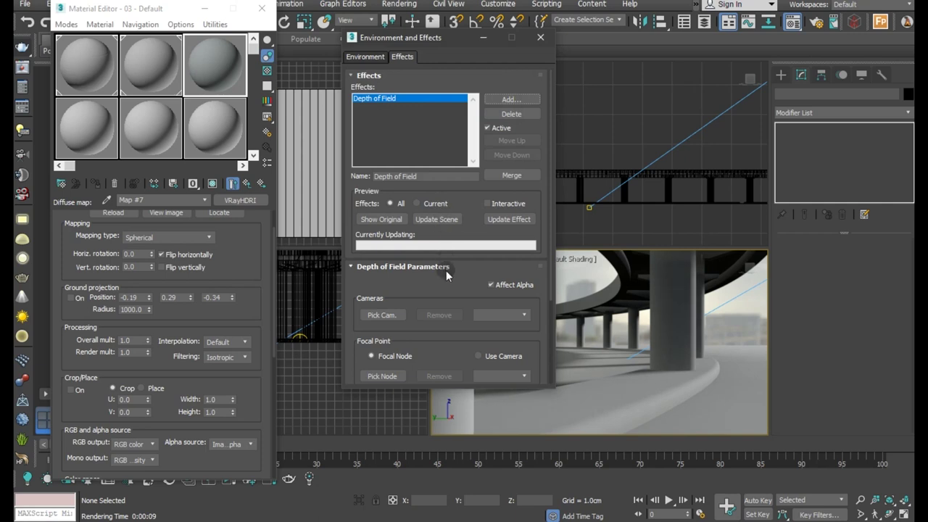
pyautogui.click(511, 117)
pyautogui.click(372, 58)
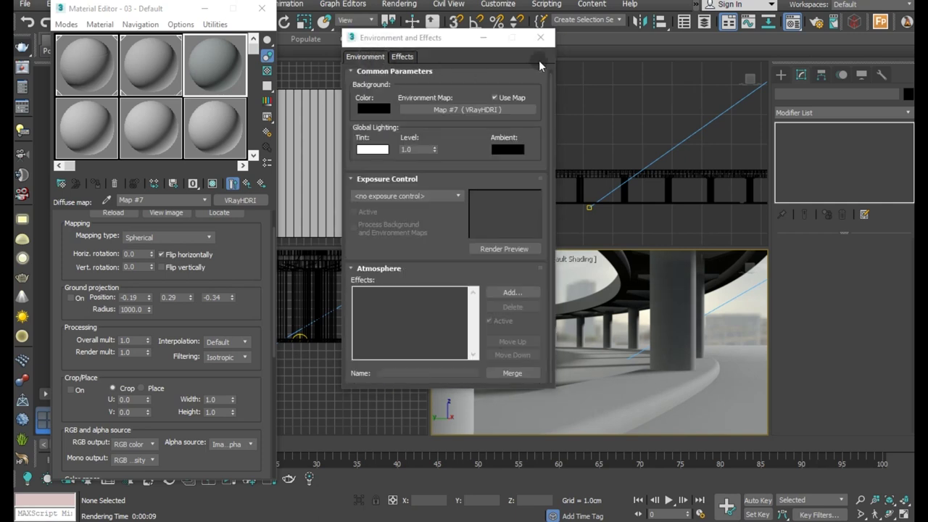
pyautogui.click(540, 38)
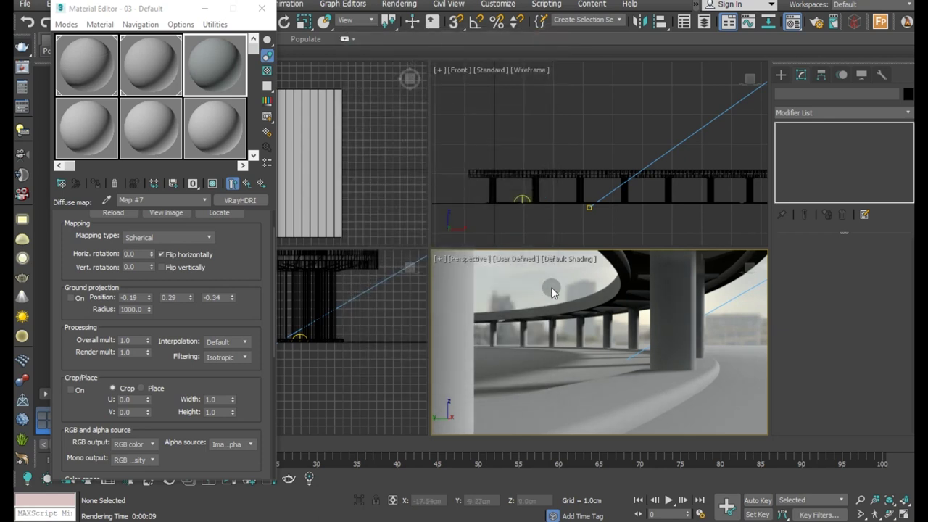
pyautogui.click(690, 139)
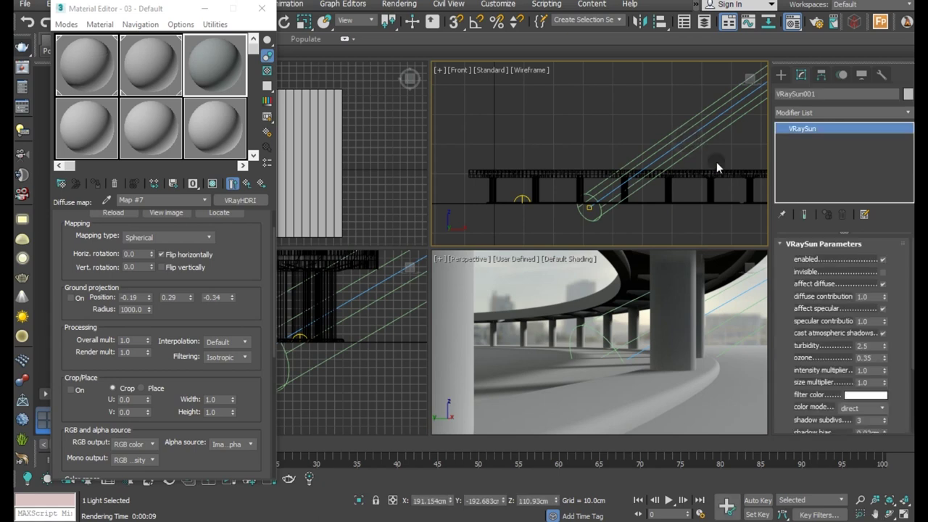
pyautogui.moveTo(785, 352); pyautogui.dragTo(777, 297)
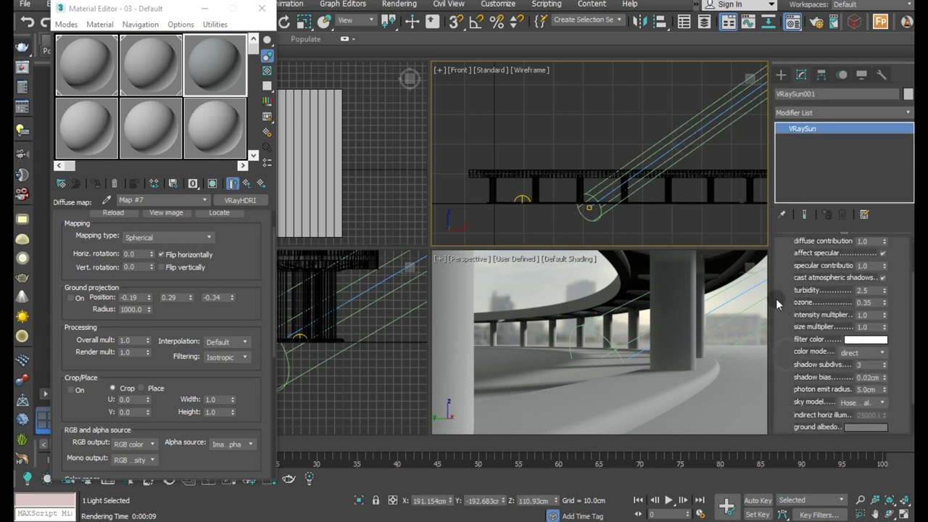
pyautogui.click(521, 198)
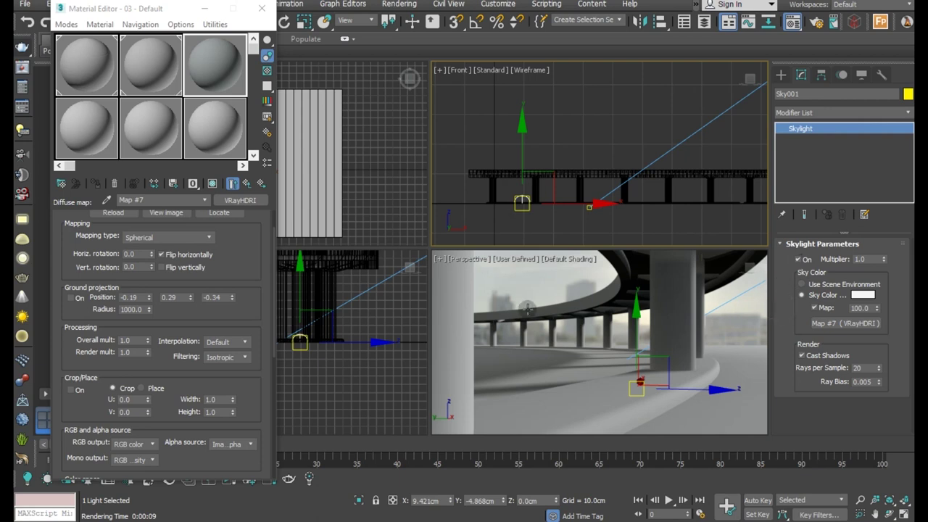
pyautogui.click(516, 291)
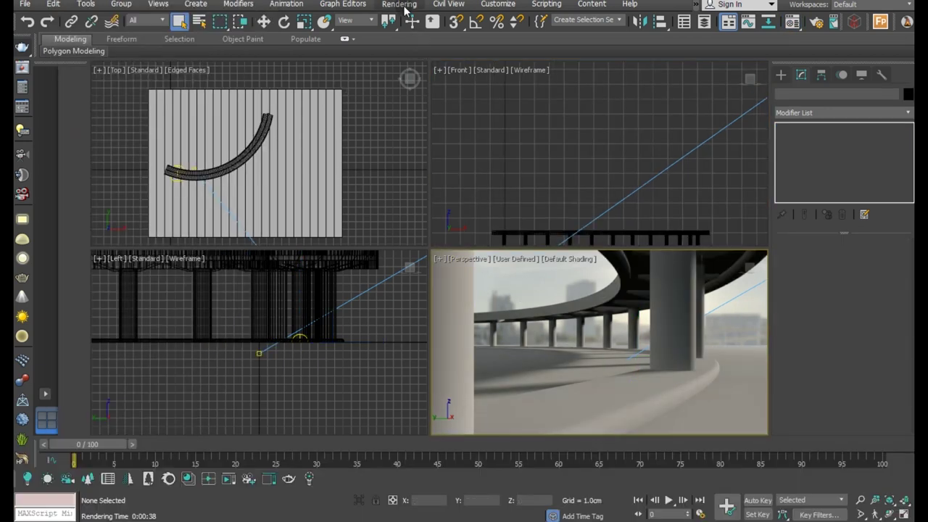
# Add a VRayEnvironmentFog atmosphere in the Environment and Effects window.
pyautogui.click(404, 6)
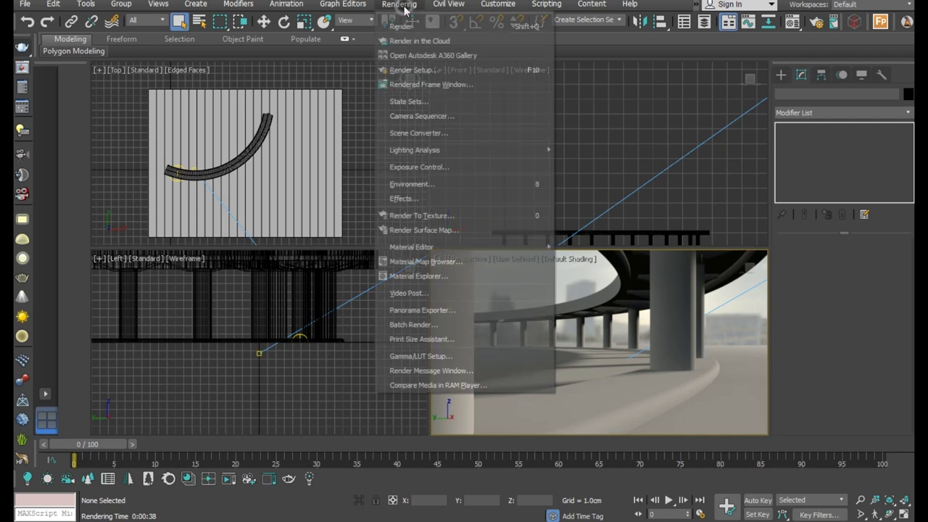
pyautogui.click(425, 180)
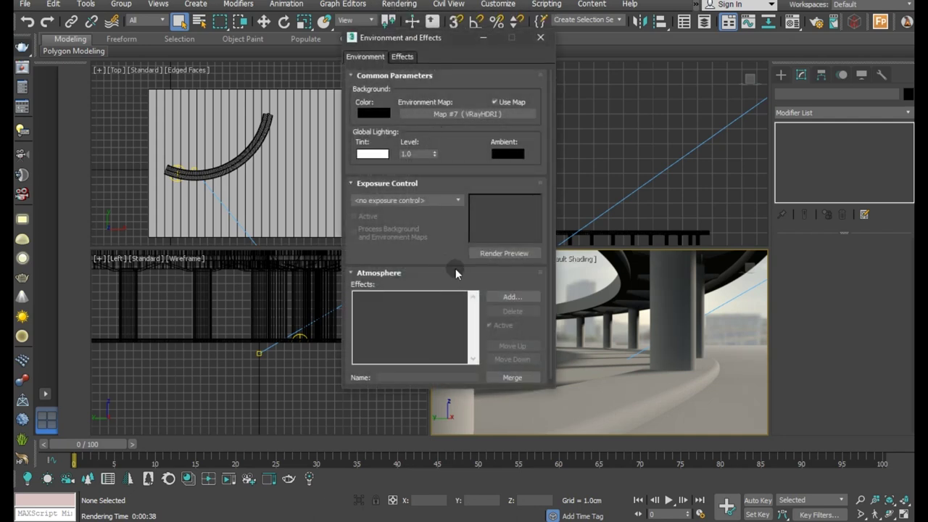
pyautogui.click(499, 298)
pyautogui.click(392, 130)
pyautogui.click(441, 259)
# Set the fog distance to 40 cm and the fog height to 6 cm.
pyautogui.scroll(-4, 514, 206)
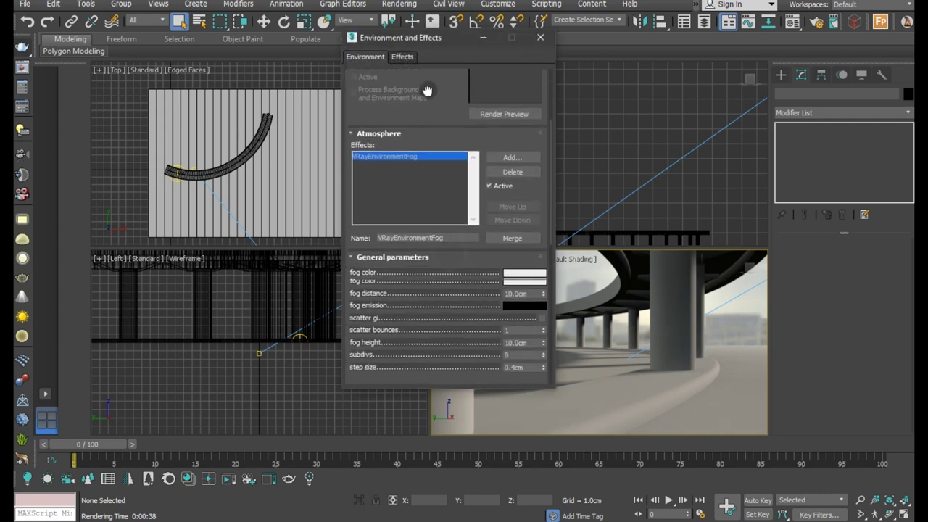
pyautogui.scroll(-1, 513, 205)
pyautogui.doubleClick(534, 251)
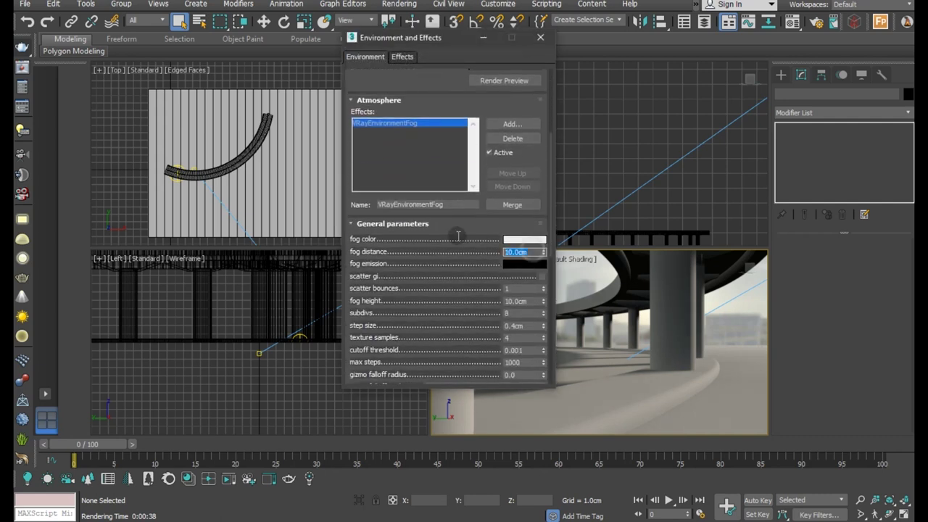
pyautogui.write('40')
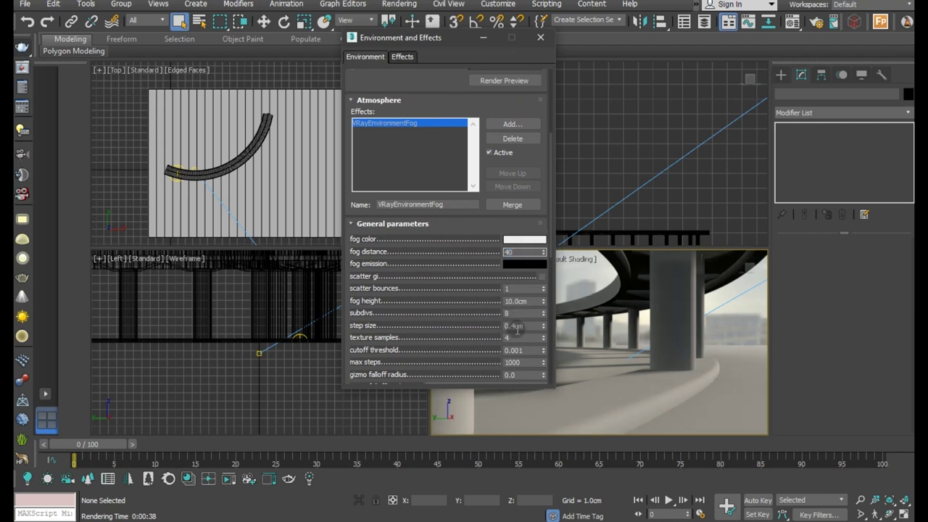
pyautogui.scroll(-1, 446, 331)
pyautogui.doubleClick(537, 278)
pyautogui.write('6')
pyautogui.press('Return')
pyautogui.scroll(-1, 441, 302)
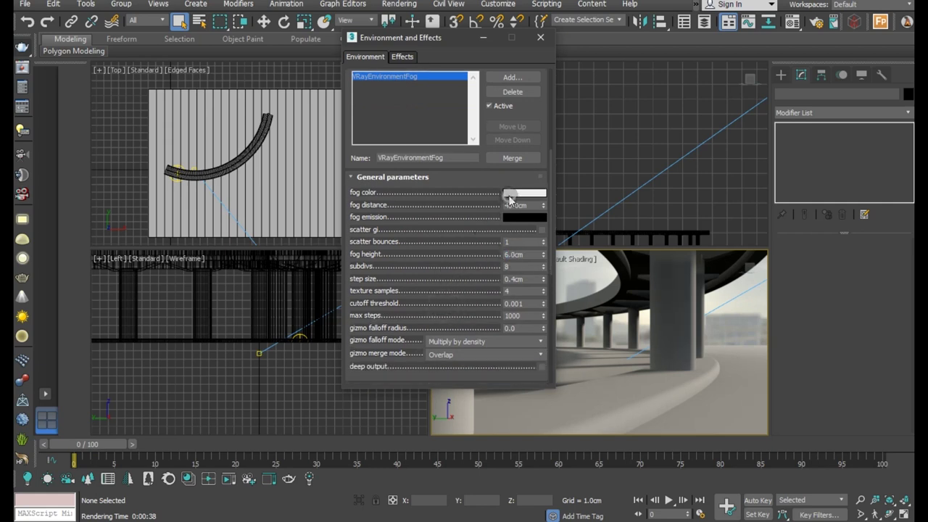
# Give the fog a warm cream colour and set its scatter bounces to 4.
pyautogui.click(515, 193)
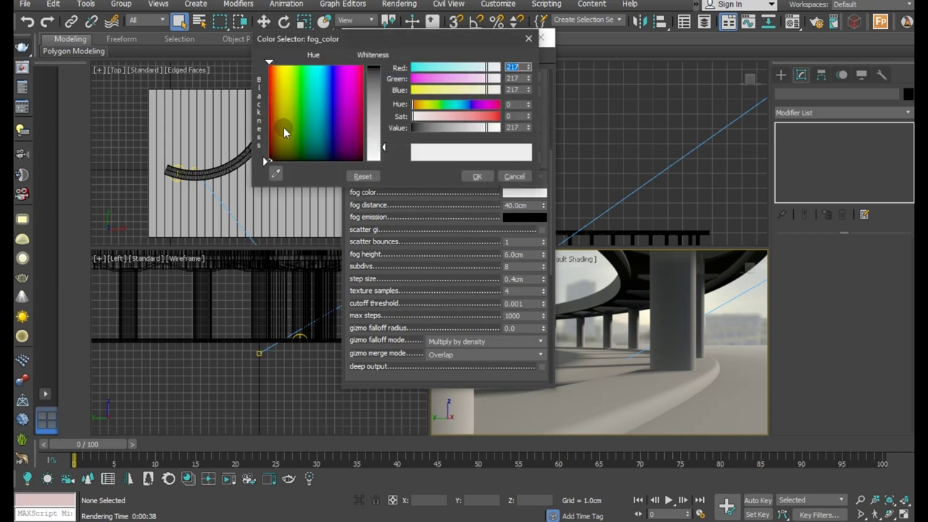
pyautogui.click(274, 96)
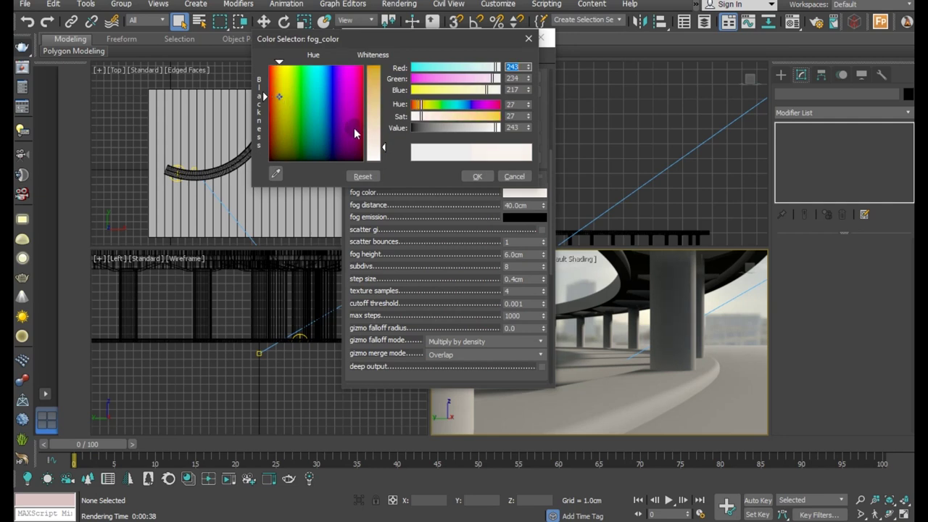
pyautogui.moveTo(382, 145); pyautogui.dragTo(382, 135)
pyautogui.click(477, 178)
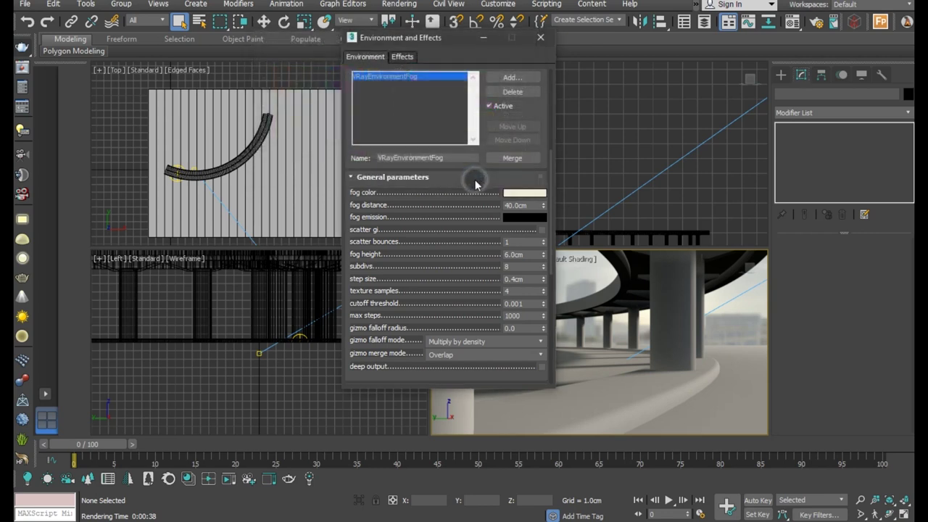
pyautogui.doubleClick(522, 242)
pyautogui.write('4')
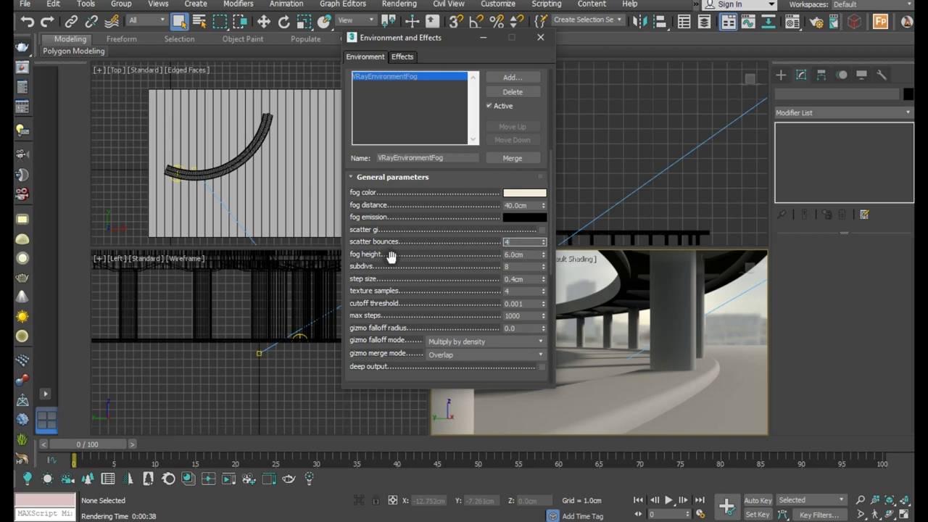
pyautogui.scroll(-2, 410, 258)
# Add the VRaySun001 light to the fog's Lights list.
pyautogui.moveTo(415, 229); pyautogui.dragTo(408, 70)
pyautogui.moveTo(451, 305); pyautogui.dragTo(451, 165)
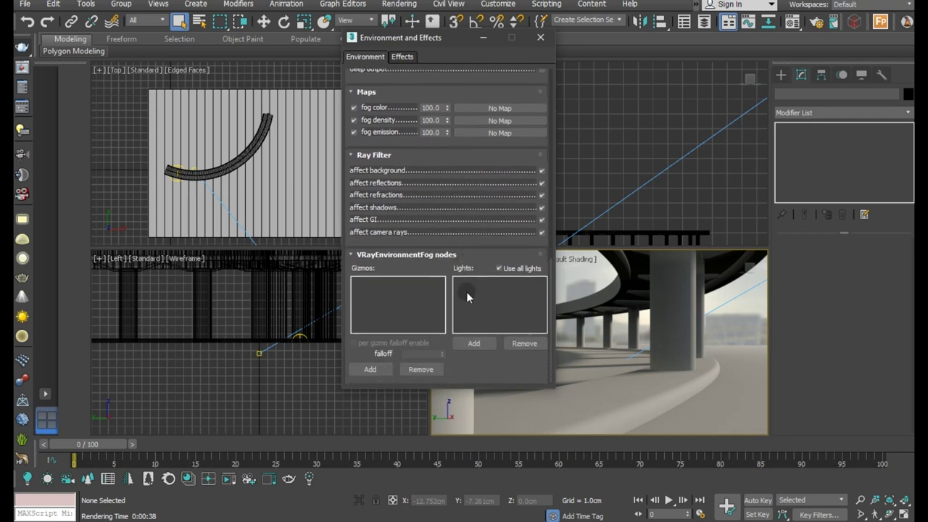
pyautogui.click(479, 348)
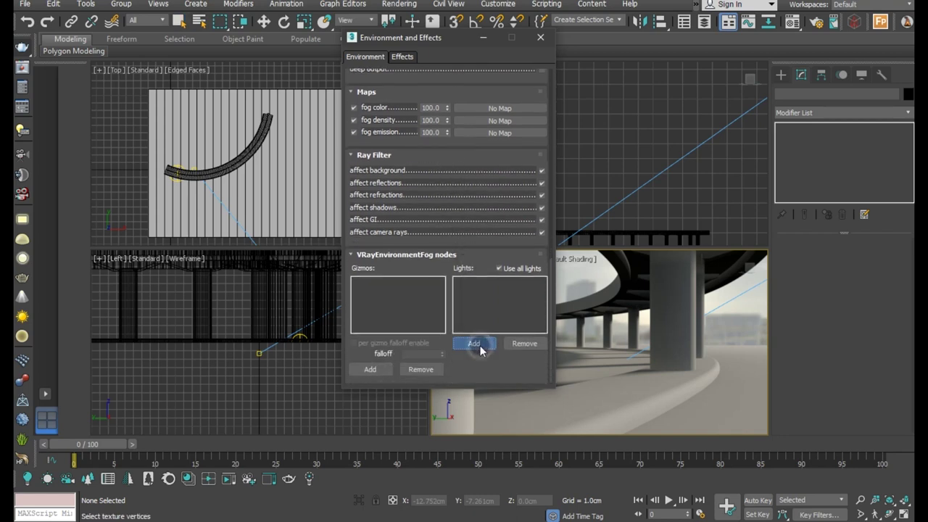
pyautogui.click(648, 183)
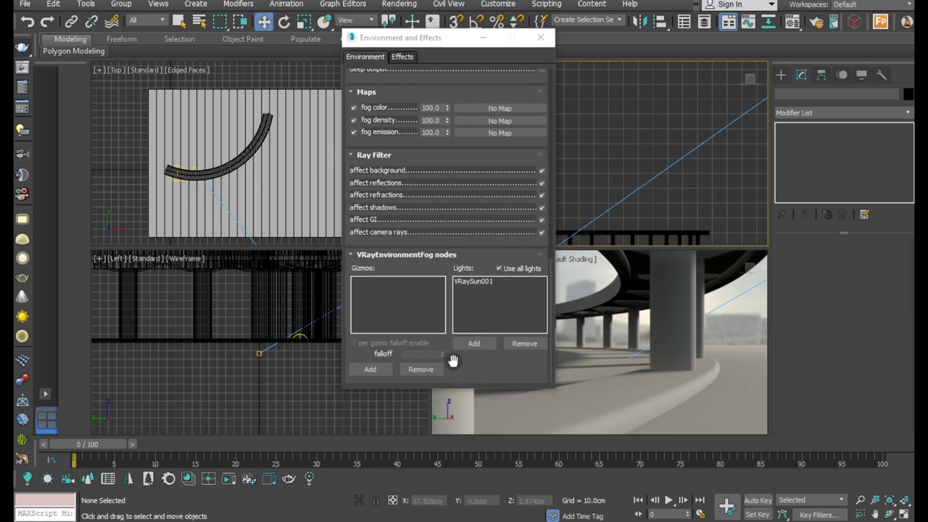
pyautogui.scroll(4, 452, 228)
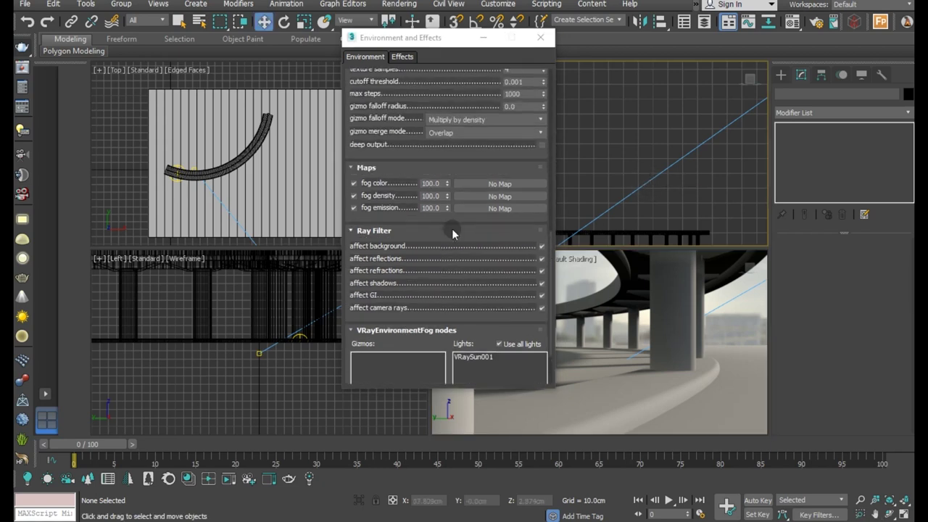
pyautogui.scroll(1, 446, 226)
pyautogui.scroll(3, 396, 203)
pyautogui.scroll(3, 394, 201)
# In Render Setup's Advanced GI options, set ambient occlusion amount to 1.8, keeping 1.0cm radius.
pyautogui.press('8')
pyautogui.click(403, 4)
pyautogui.click(427, 72)
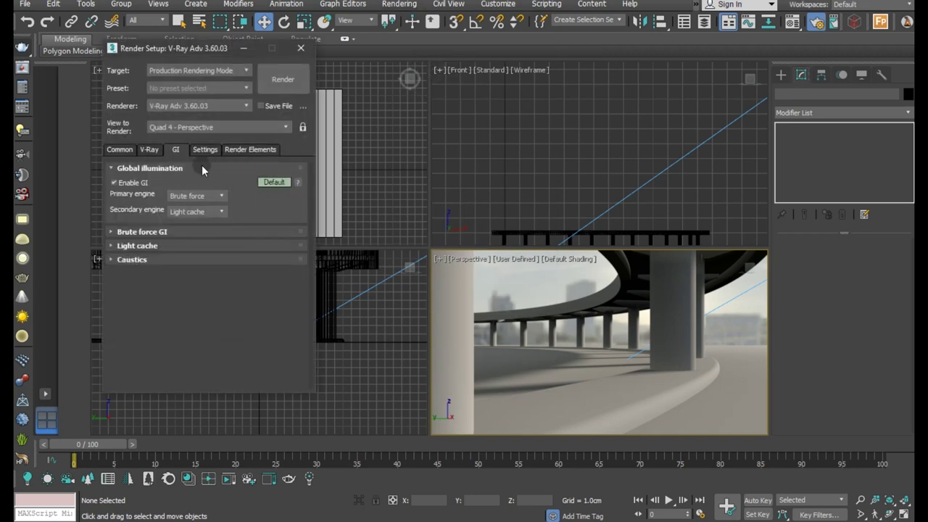
pyautogui.click(151, 150)
pyautogui.click(175, 150)
pyautogui.click(270, 182)
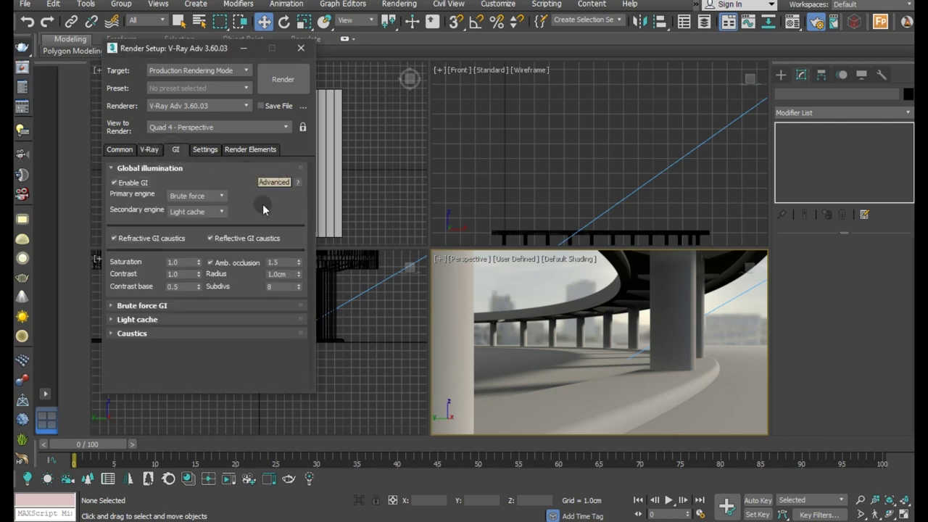
pyautogui.doubleClick(274, 263)
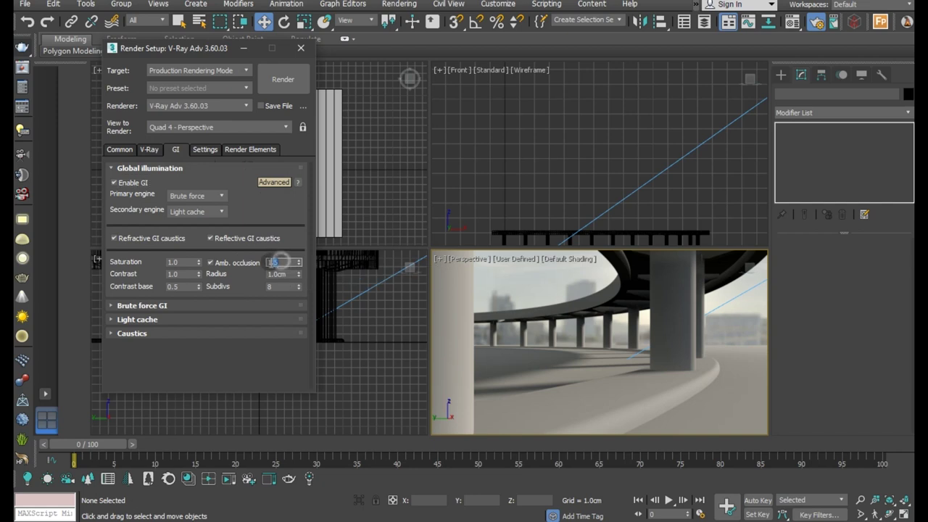
pyautogui.write('1.8')
pyautogui.click(256, 341)
pyautogui.doubleClick(279, 274)
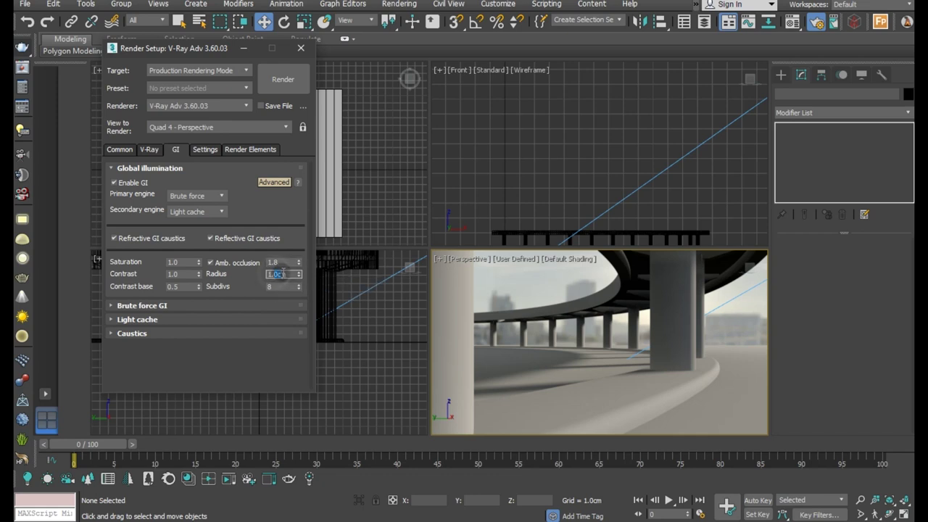
pyautogui.click(244, 365)
# Set the V-Ray reflection/refraction environment colour to a dark grey of 23.
pyautogui.click(150, 150)
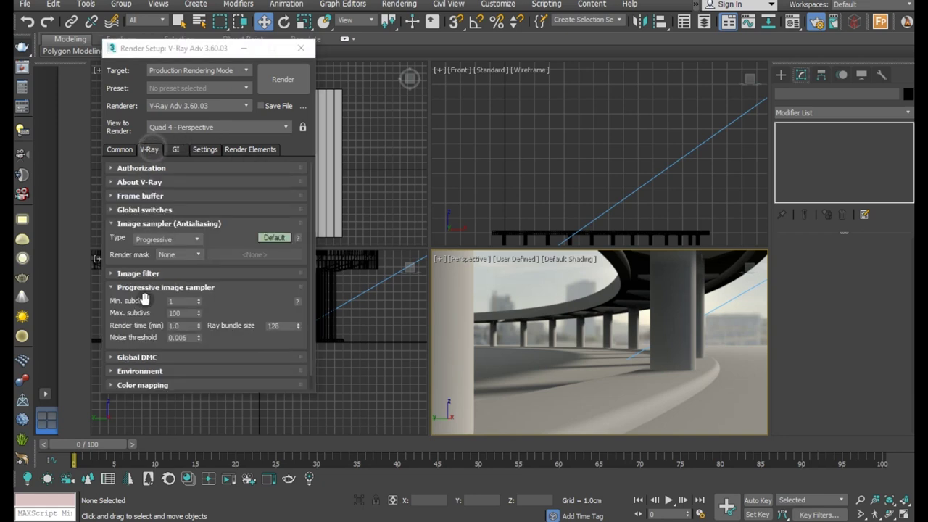
pyautogui.click(145, 372)
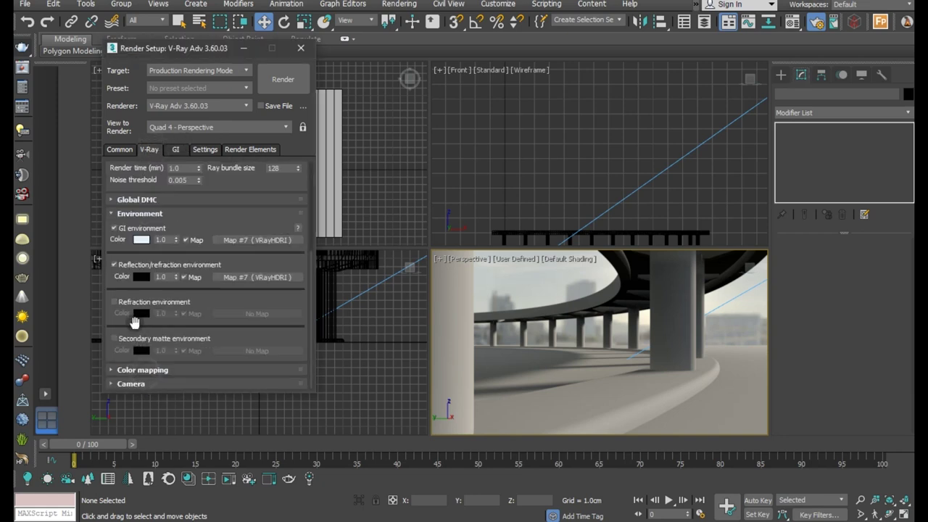
pyautogui.click(141, 277)
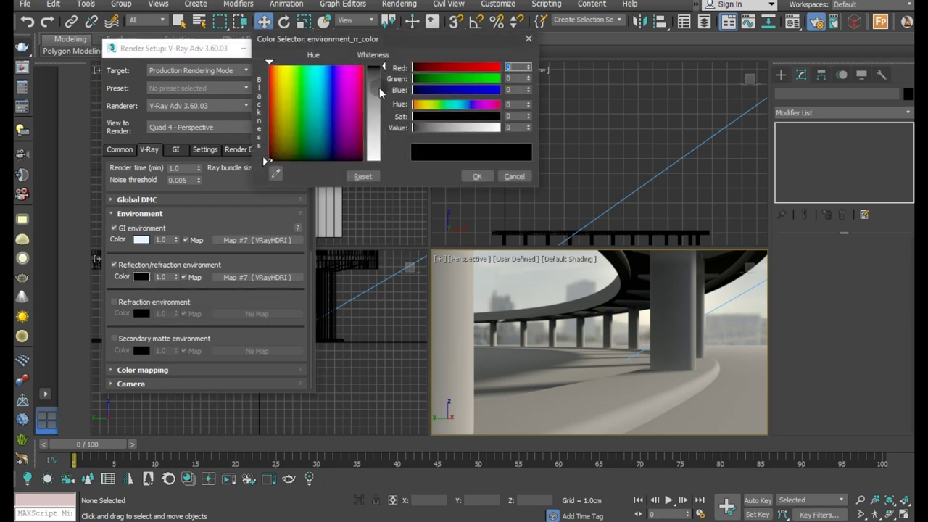
pyautogui.moveTo(383, 67); pyautogui.dragTo(382, 80)
pyautogui.click(476, 178)
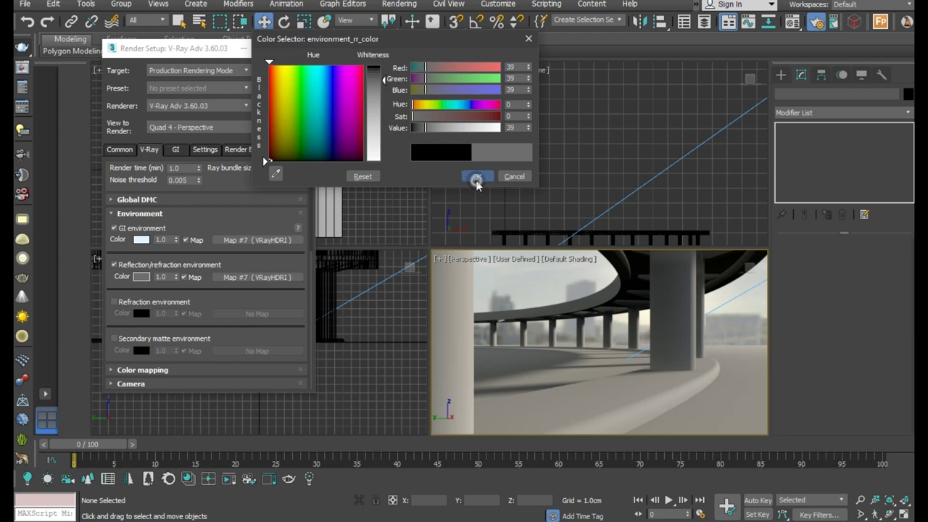
pyautogui.click(194, 212)
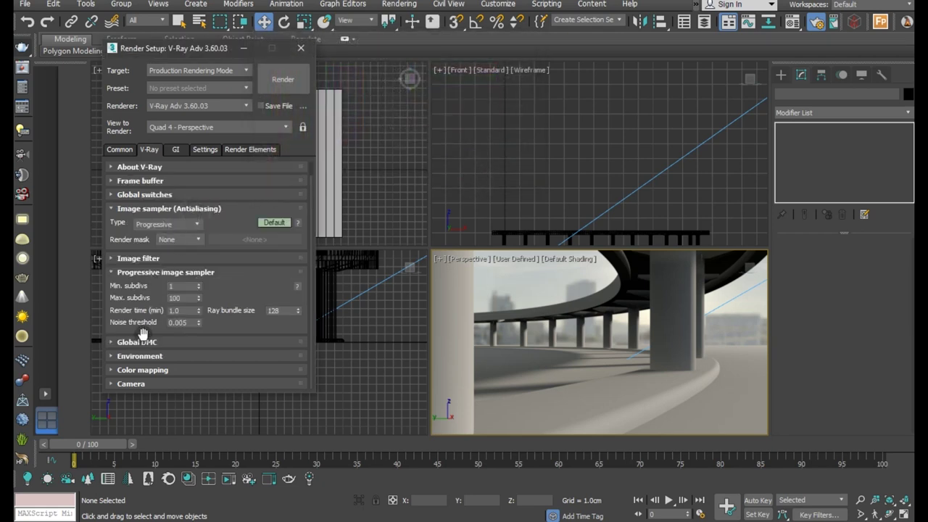
# Review the Color mapping advanced and expert options without changing them.
pyautogui.click(138, 272)
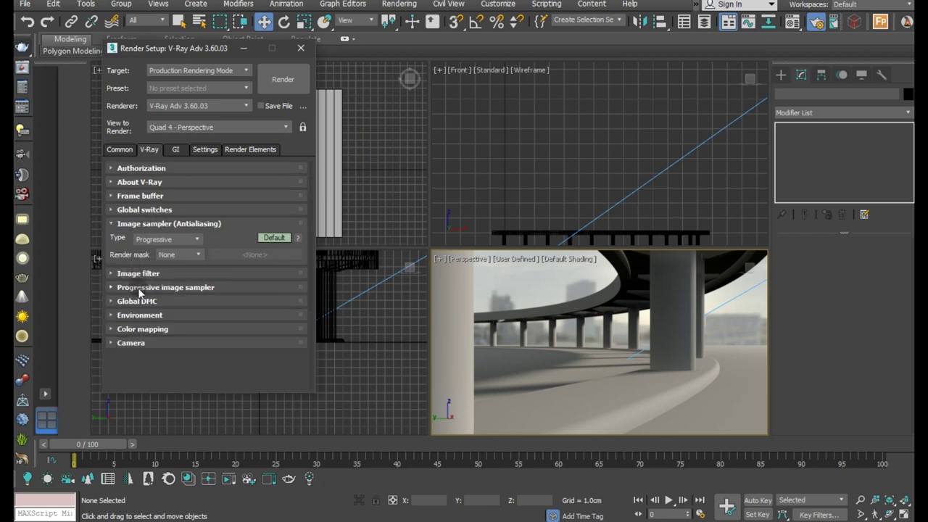
pyautogui.click(144, 332)
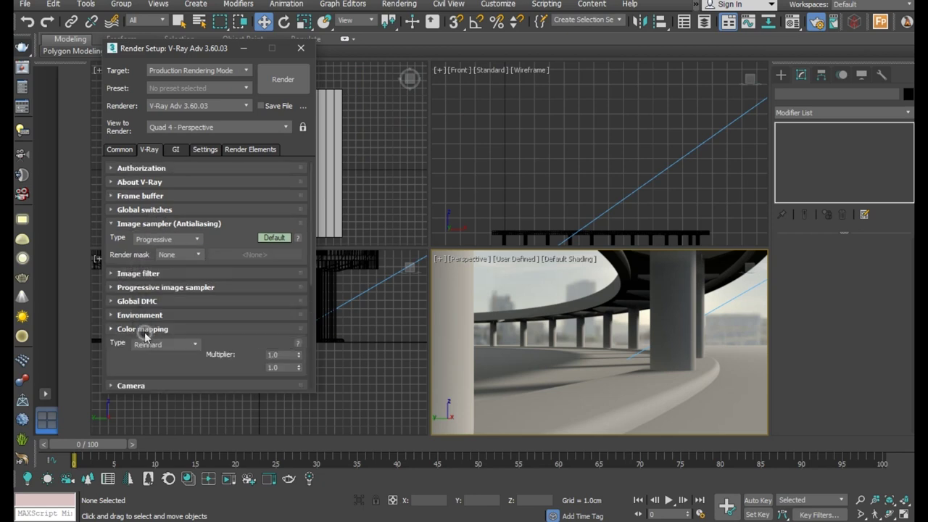
pyautogui.click(273, 343)
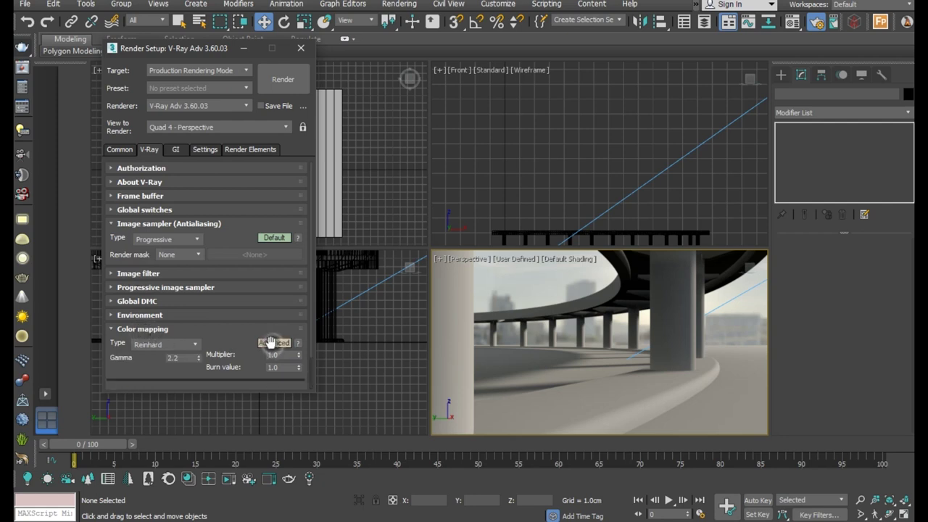
pyautogui.moveTo(239, 323); pyautogui.dragTo(240, 278)
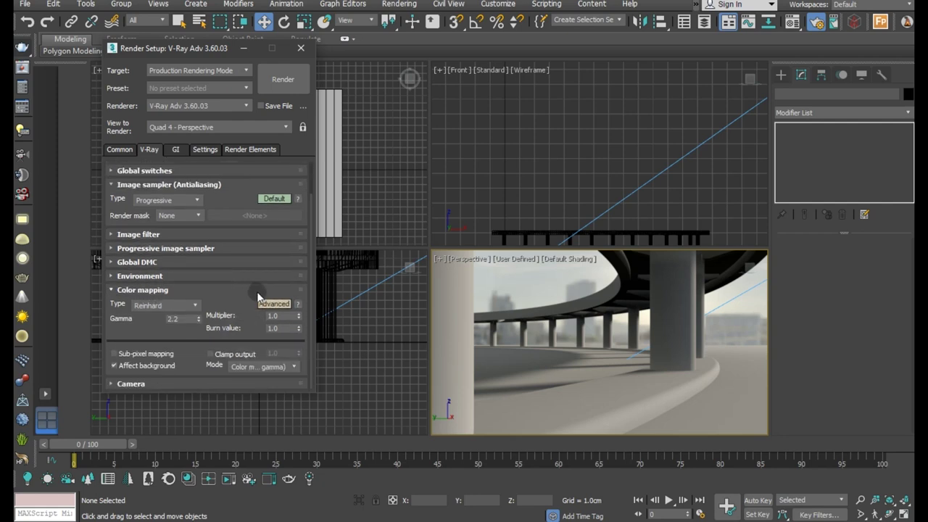
pyautogui.click(268, 300)
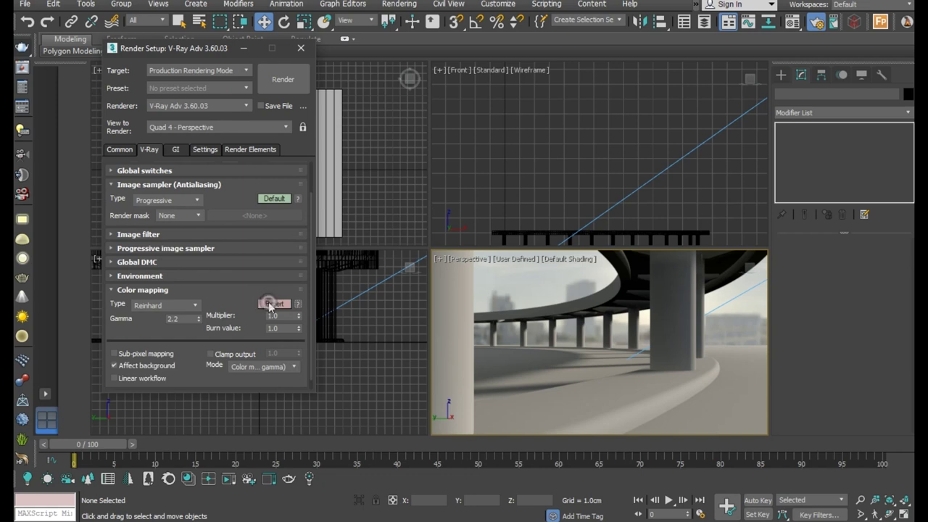
pyautogui.click(269, 303)
pyautogui.click(149, 330)
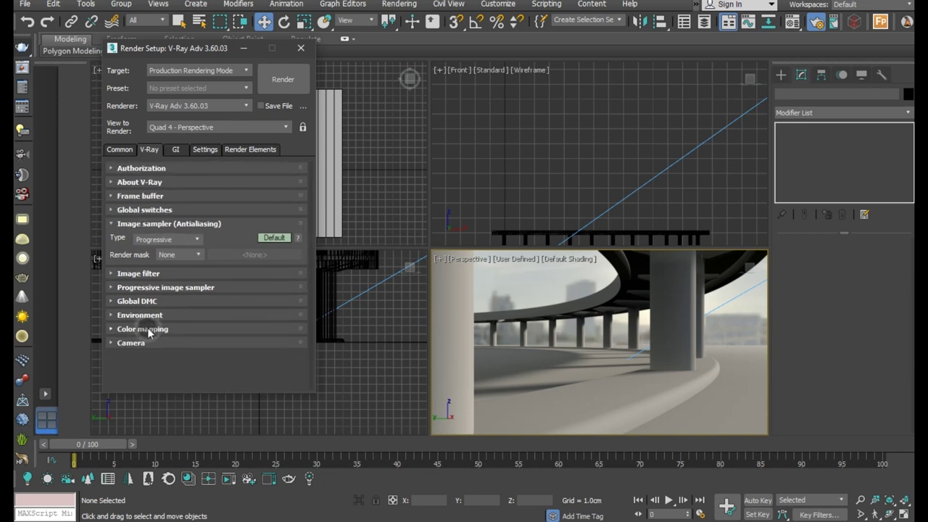
# Inspect the Global DMC advanced options, leaving them unchanged.
pyautogui.click(143, 303)
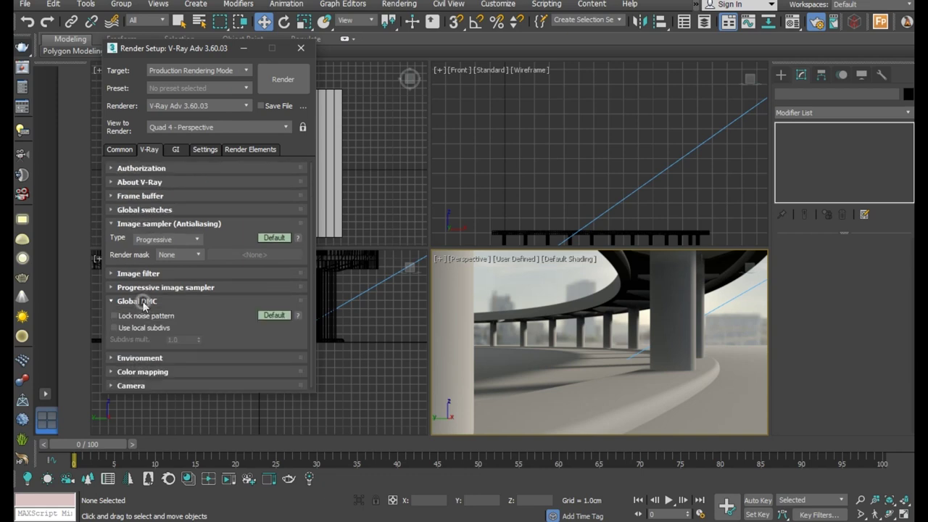
pyautogui.click(264, 316)
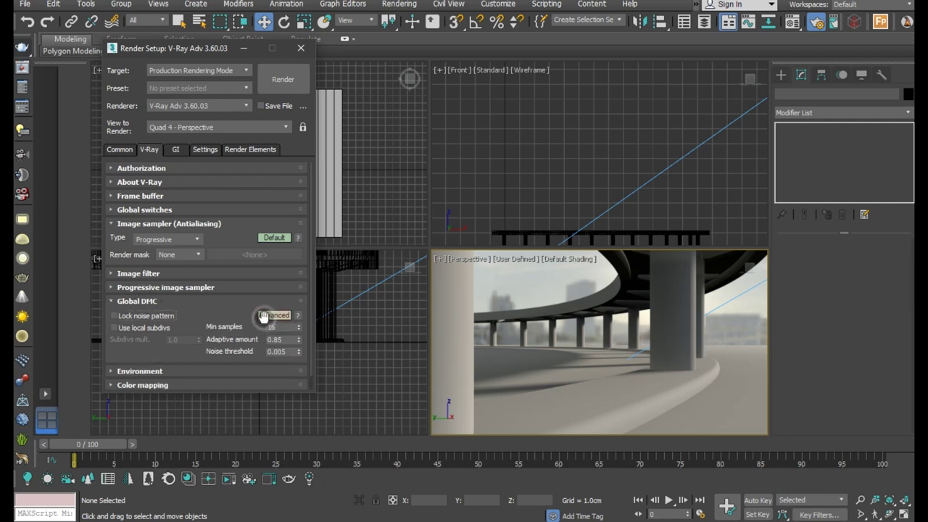
pyautogui.click(264, 317)
pyautogui.click(263, 316)
pyautogui.click(274, 316)
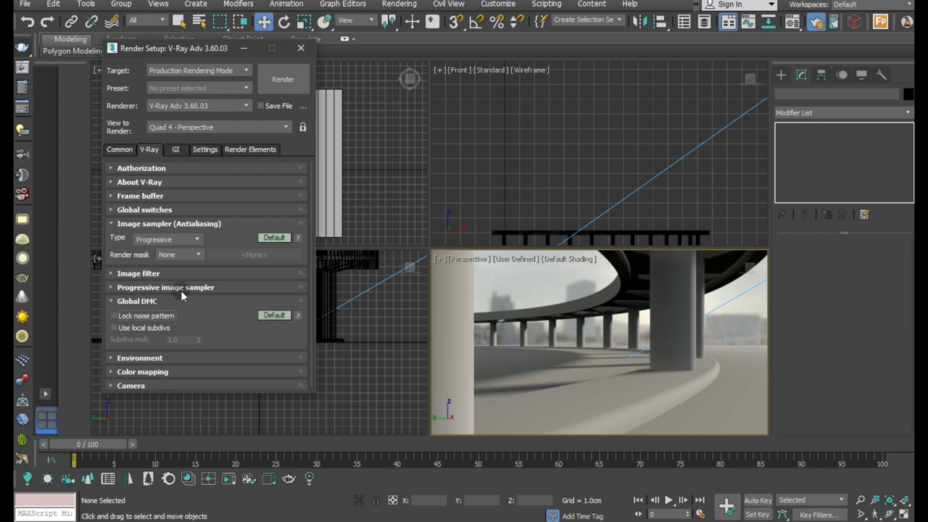
pyautogui.click(152, 299)
pyautogui.click(152, 291)
pyautogui.click(151, 290)
# Keep VRayLanczosFilter as the image filter and Progressive as the image sampler type.
pyautogui.click(145, 274)
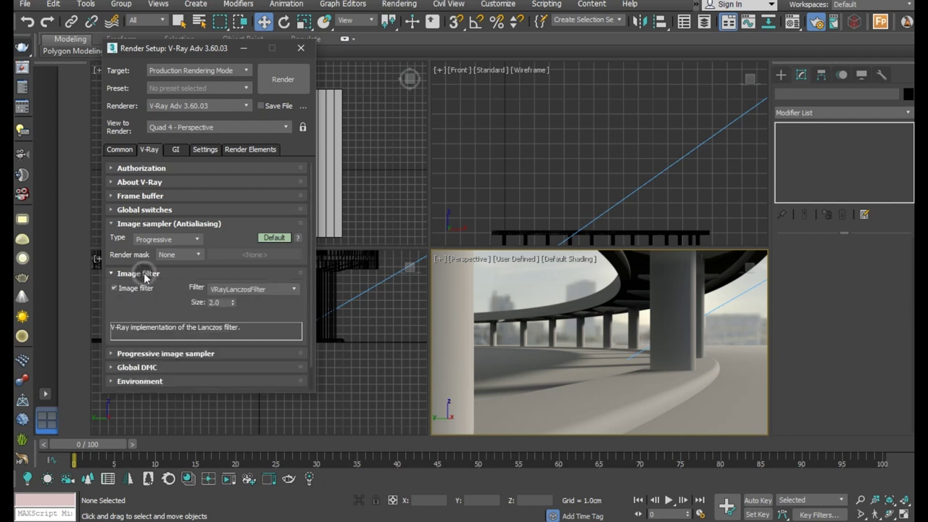
pyautogui.click(240, 289)
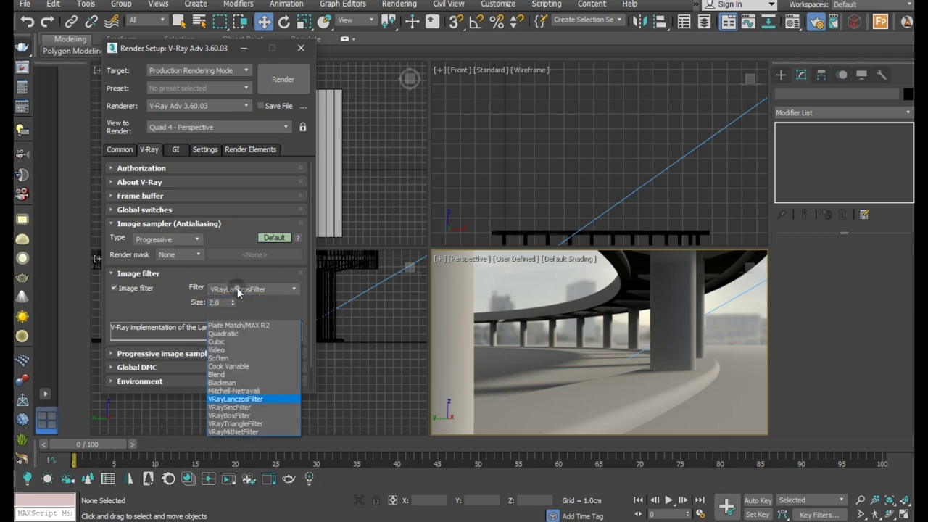
pyautogui.click(237, 288)
pyautogui.click(136, 274)
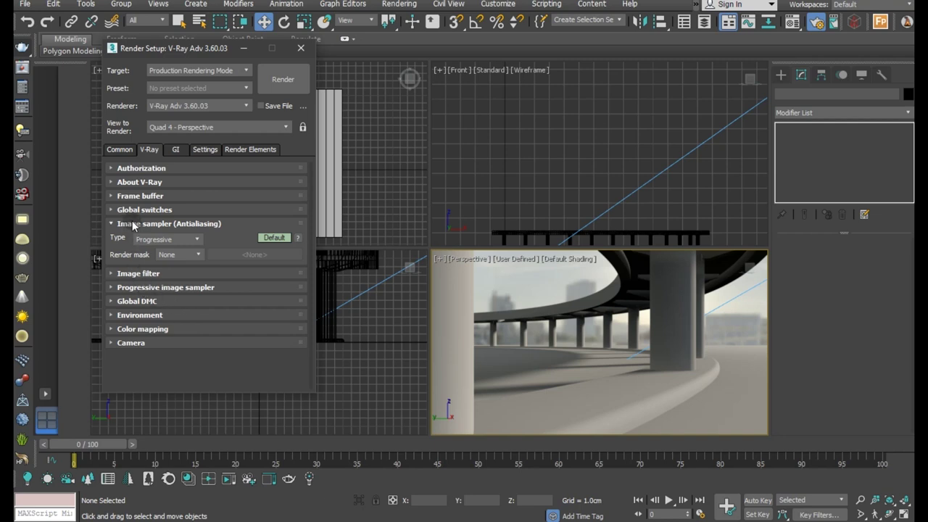
pyautogui.click(264, 237)
pyautogui.click(268, 238)
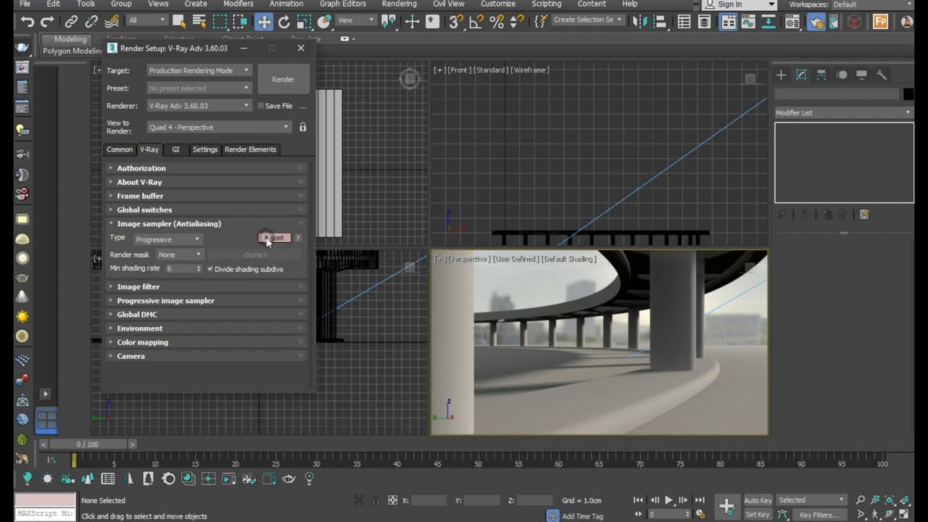
pyautogui.click(266, 238)
pyautogui.click(199, 239)
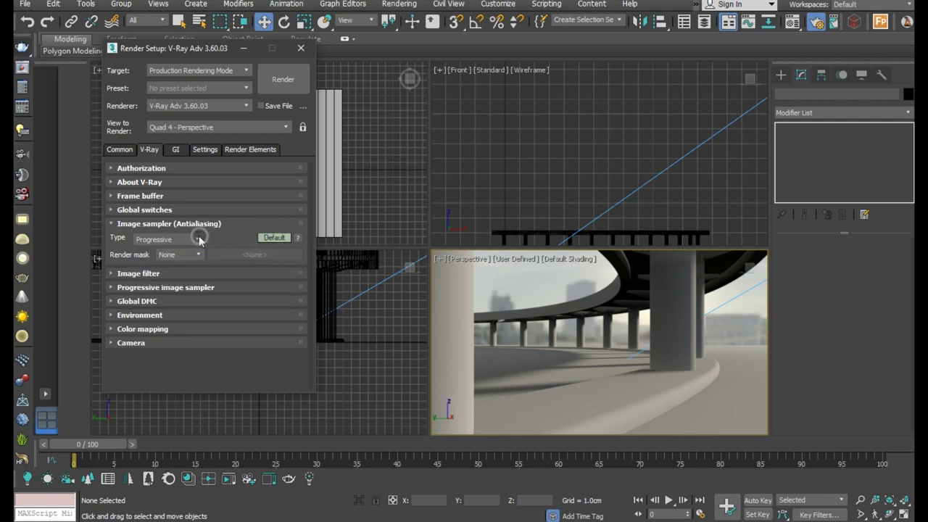
pyautogui.click(144, 211)
pyautogui.click(141, 210)
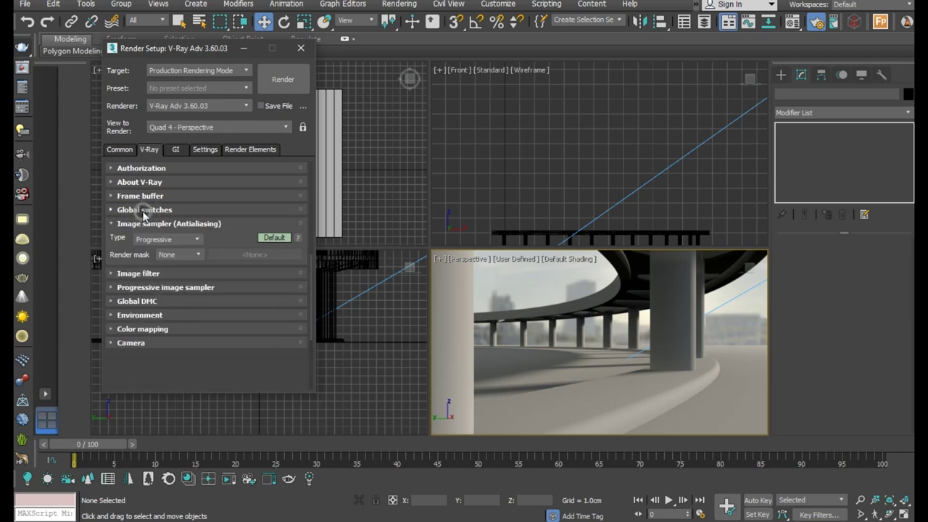
# Set the light cache subdivisions to 2000 on the GI tab and close Render Setup.
pyautogui.click(175, 151)
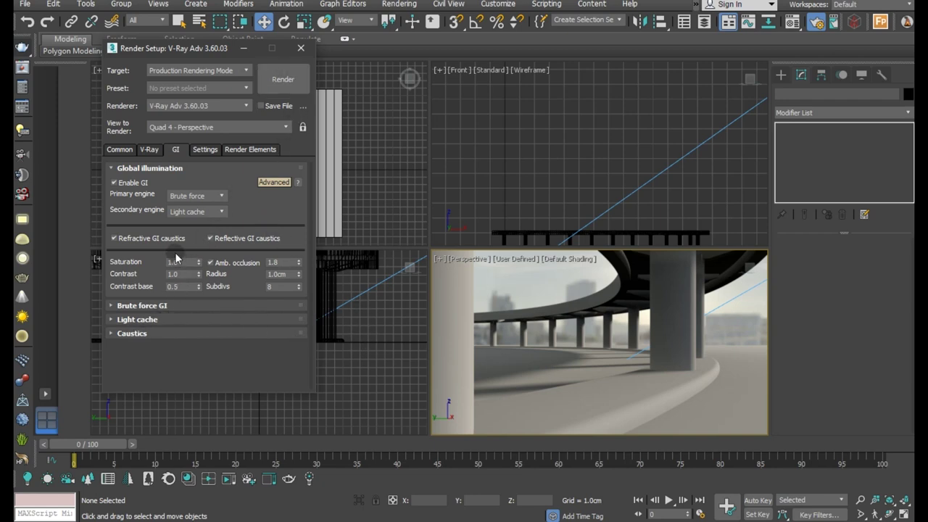
pyautogui.click(149, 320)
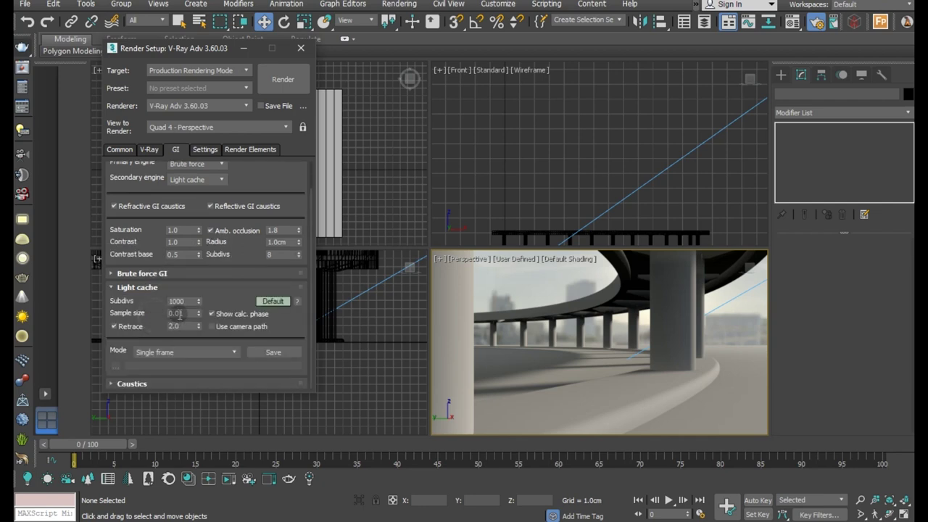
pyautogui.doubleClick(176, 301)
pyautogui.write('2000')
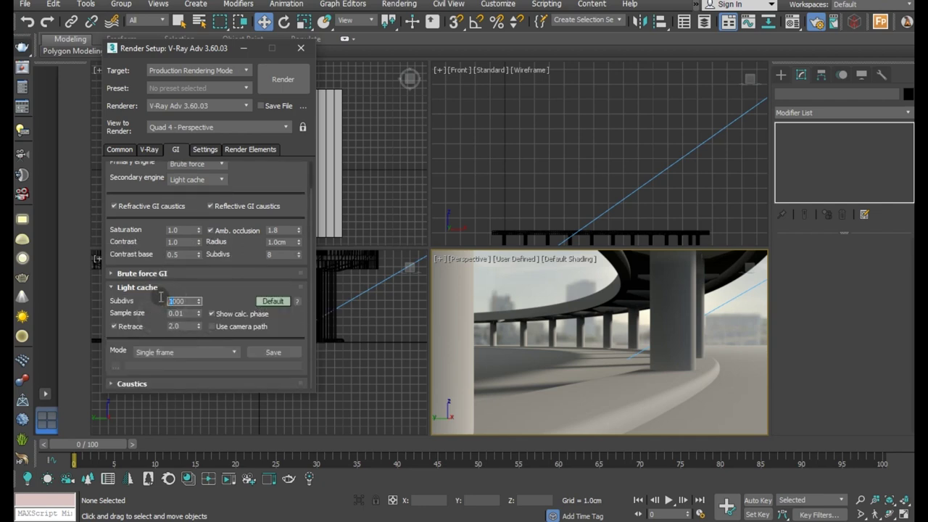
pyautogui.click(217, 288)
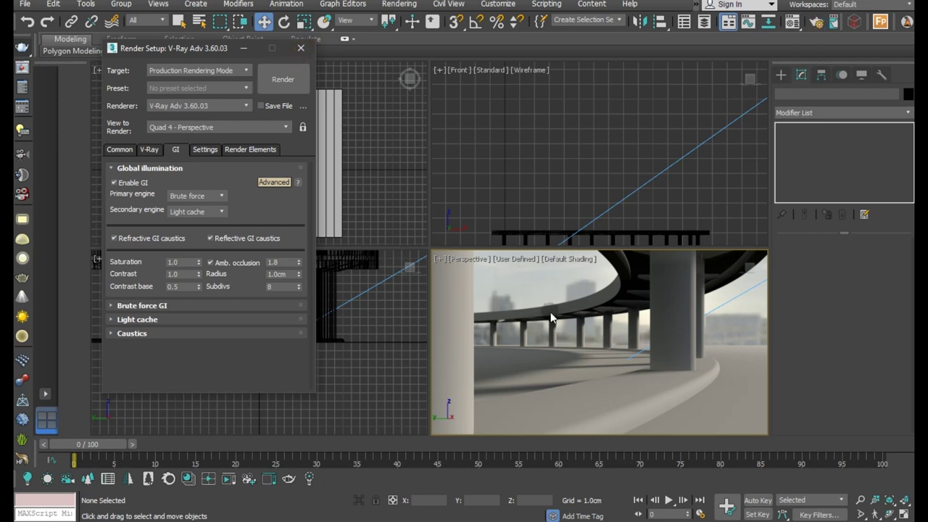
pyautogui.press('F10')
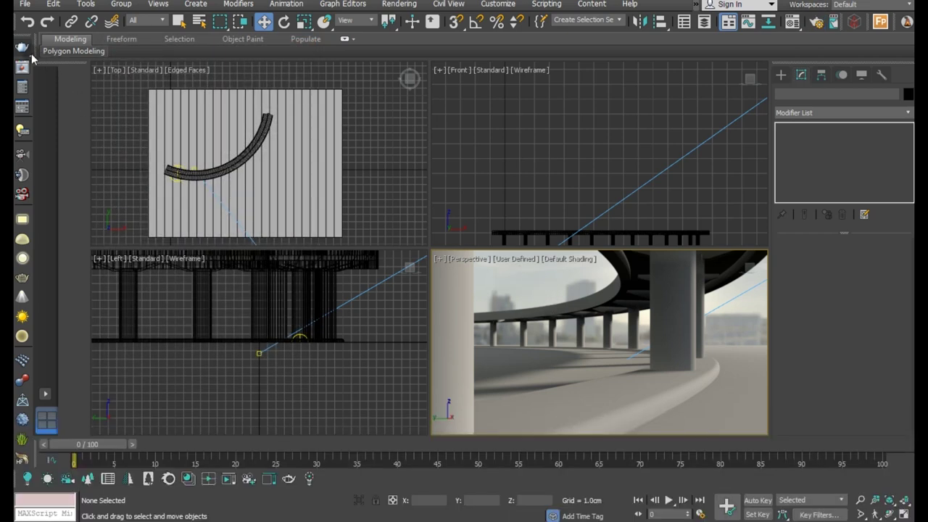
# Change the VRayEnvironmentFog distance to 44 cm and close the Environment window.
pyautogui.click(398, 4)
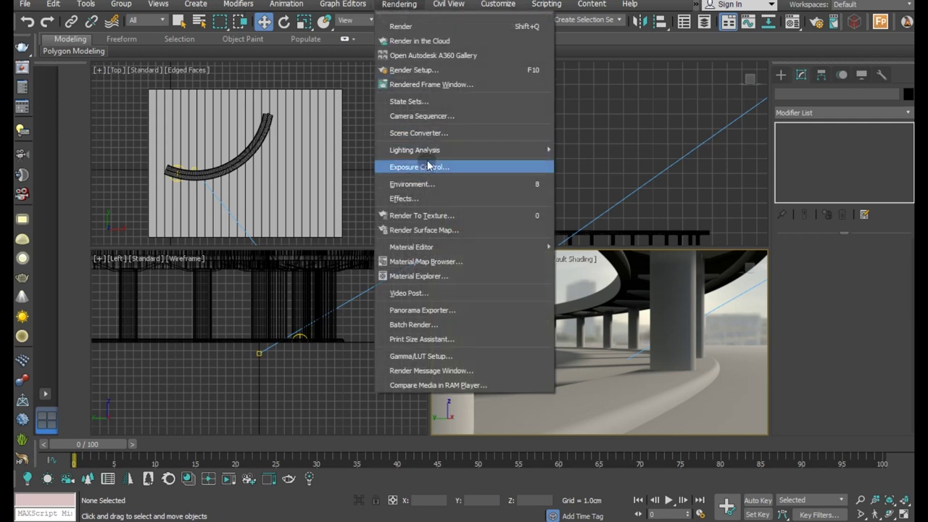
pyautogui.click(413, 184)
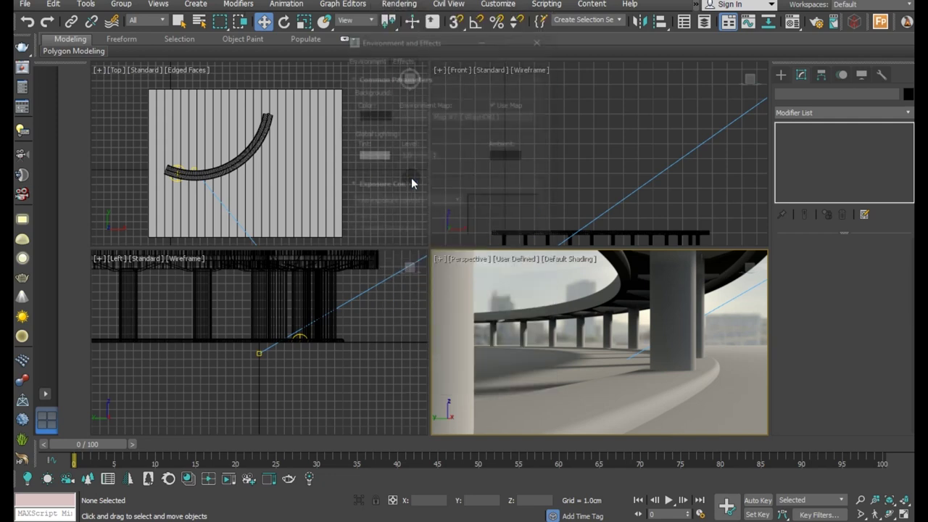
pyautogui.click(399, 296)
pyautogui.moveTo(431, 257); pyautogui.dragTo(439, 171)
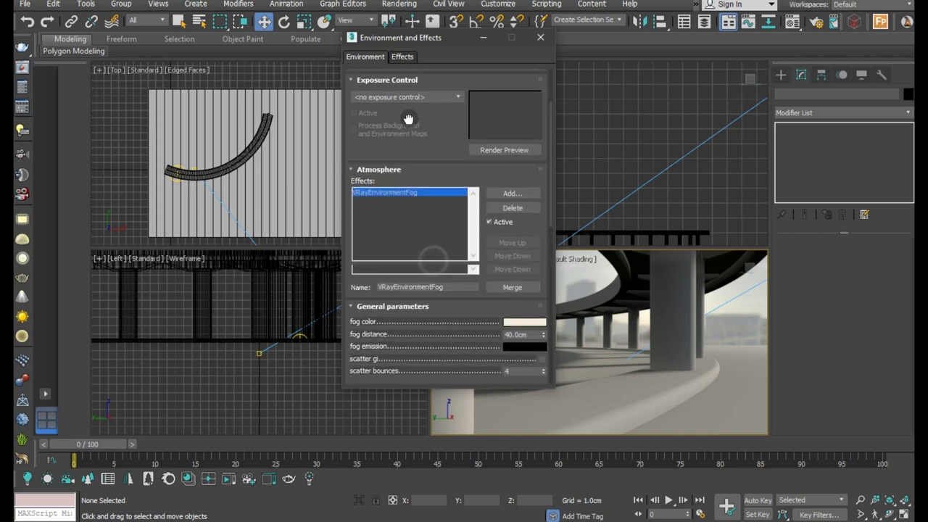
pyautogui.doubleClick(511, 244)
pyautogui.press('Return')
pyautogui.click(540, 37)
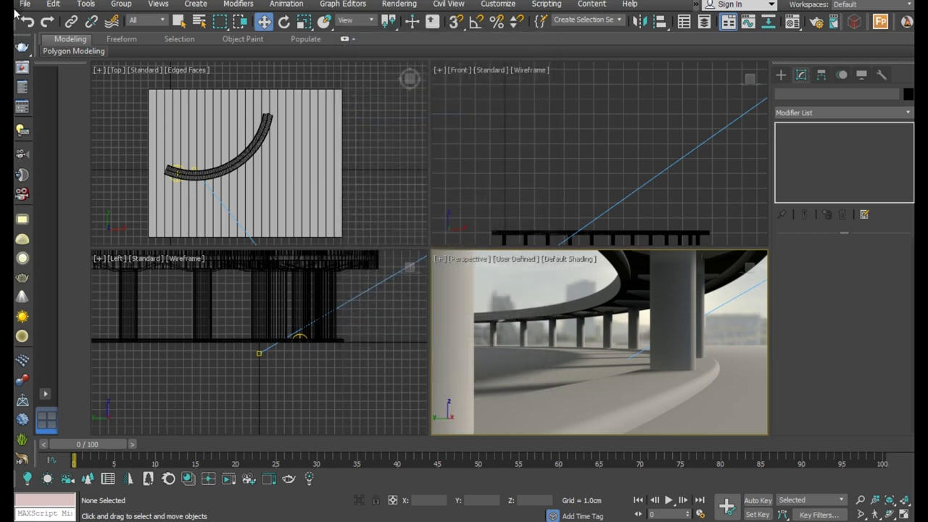
pyautogui.click(25, 5)
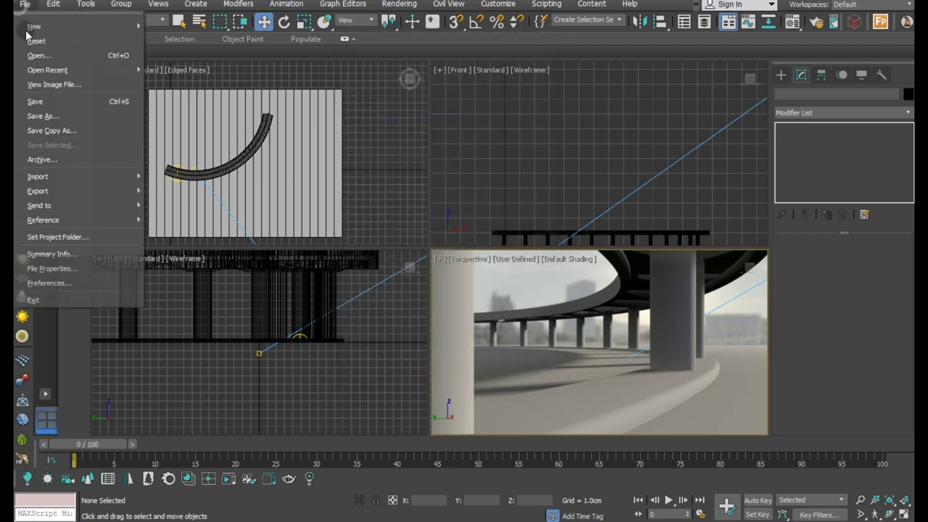
pyautogui.click(36, 99)
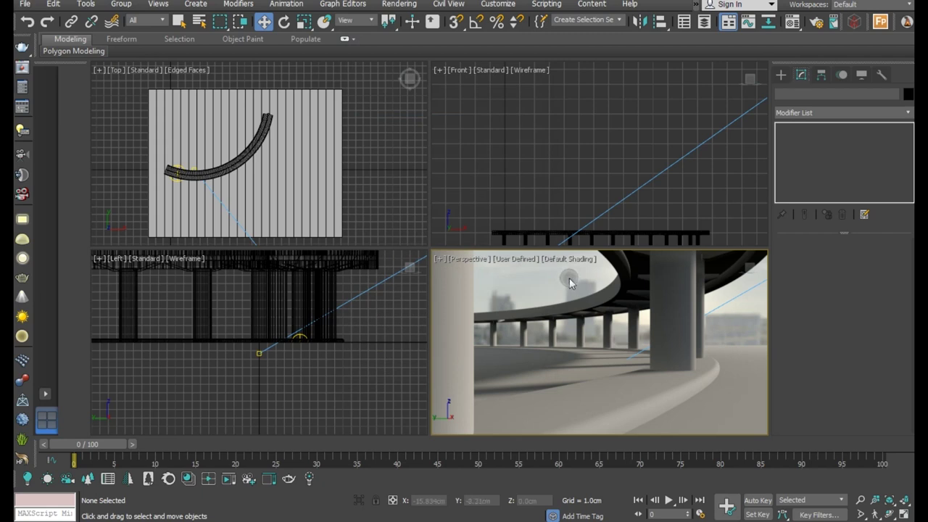
# Render the perspective view in the V-Ray frame buffer and stop the test render early.
pyautogui.click(22, 47)
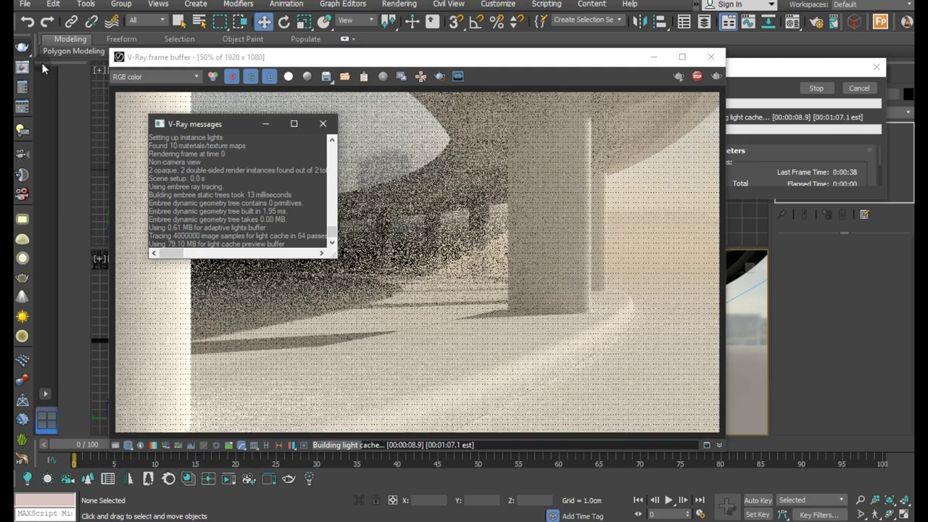
pyautogui.click(324, 124)
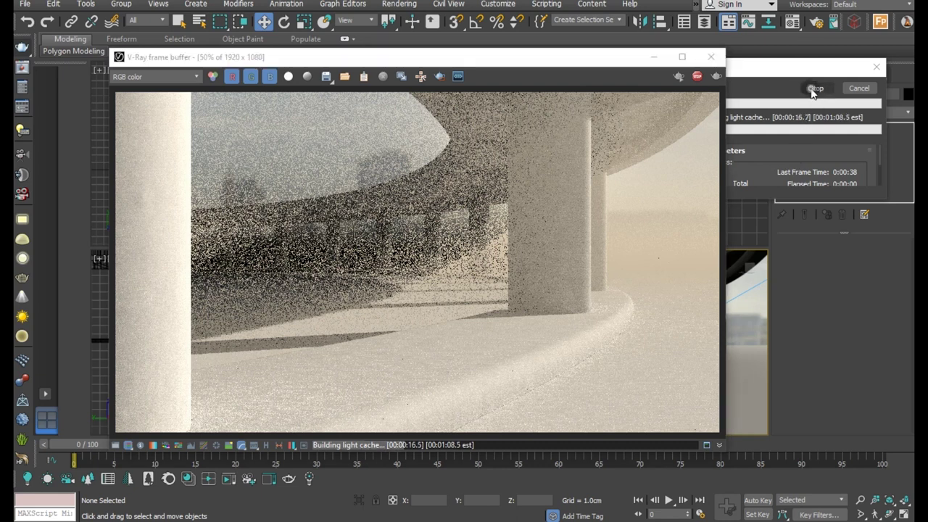
pyautogui.click(813, 90)
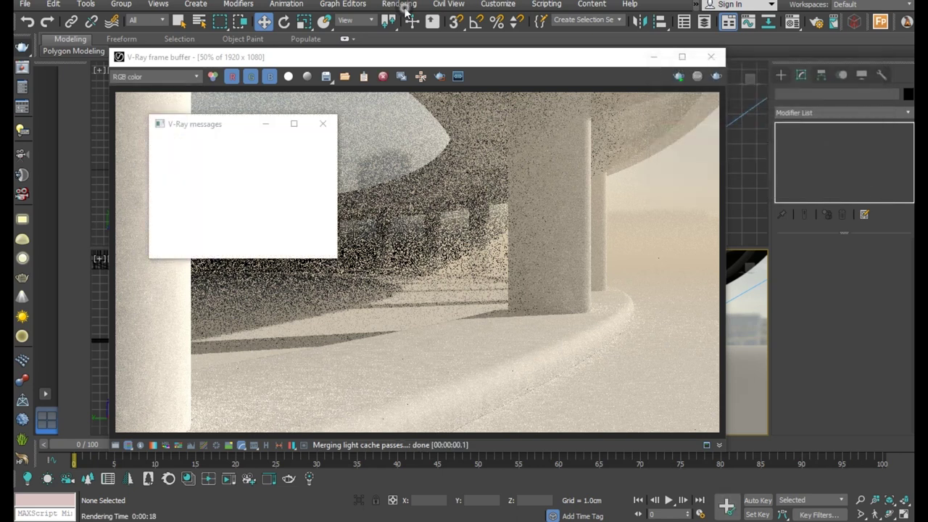
pyautogui.click(400, 4)
# Change the VRayEnvironmentFog colour to a neutral light grey of about 205/206/206.
pyautogui.click(435, 168)
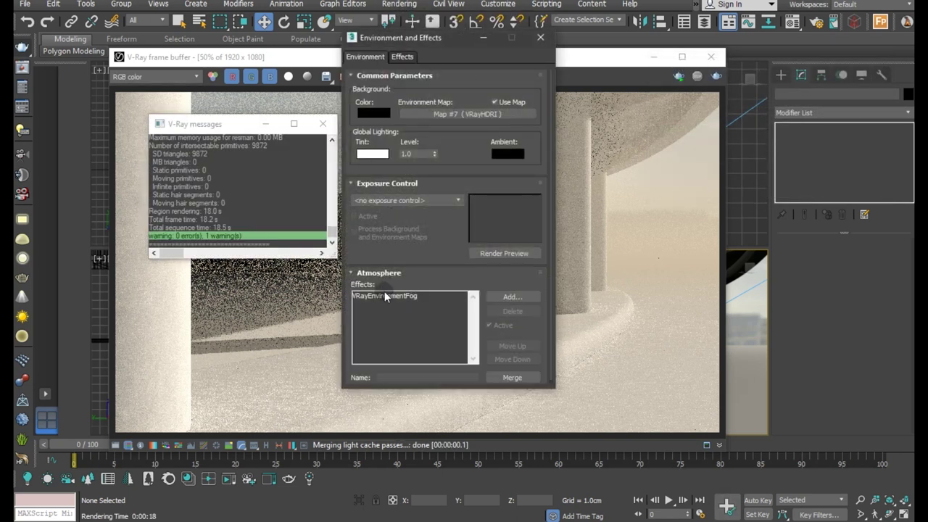
pyautogui.click(384, 296)
pyautogui.scroll(-5, 517, 226)
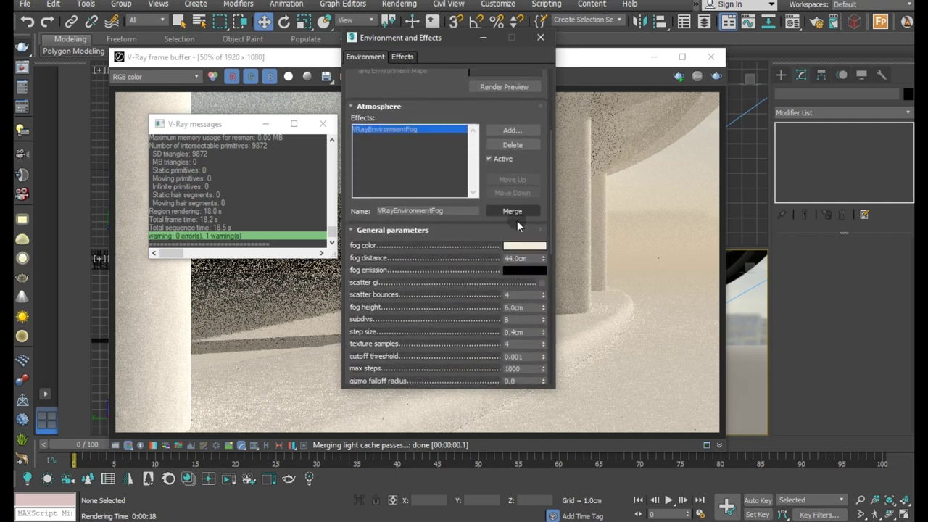
pyautogui.click(519, 247)
pyautogui.moveTo(338, 149); pyautogui.dragTo(325, 155)
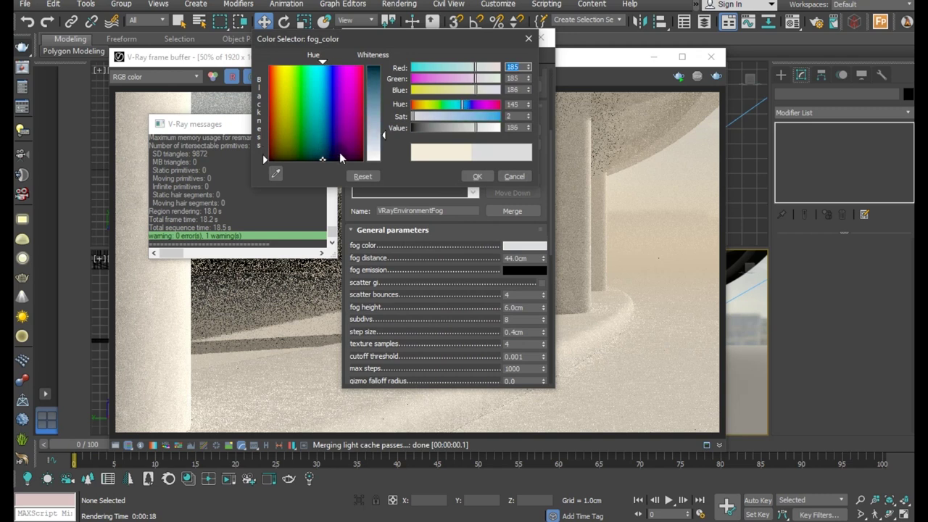
pyautogui.moveTo(375, 143); pyautogui.dragTo(377, 143)
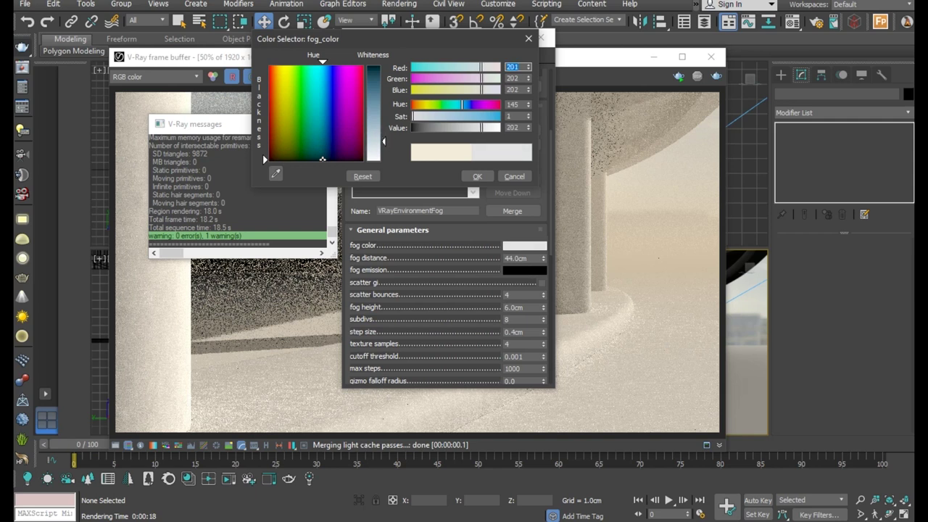
pyautogui.click(481, 176)
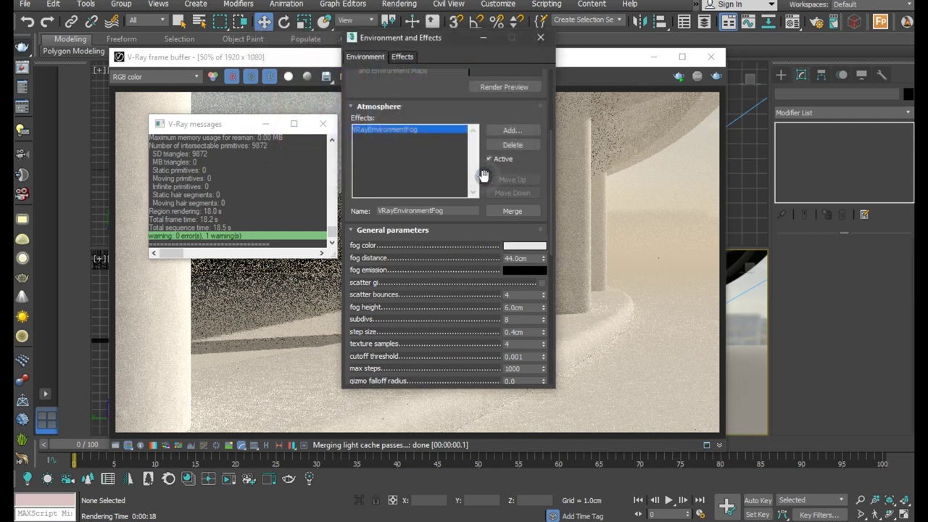
pyautogui.click(323, 123)
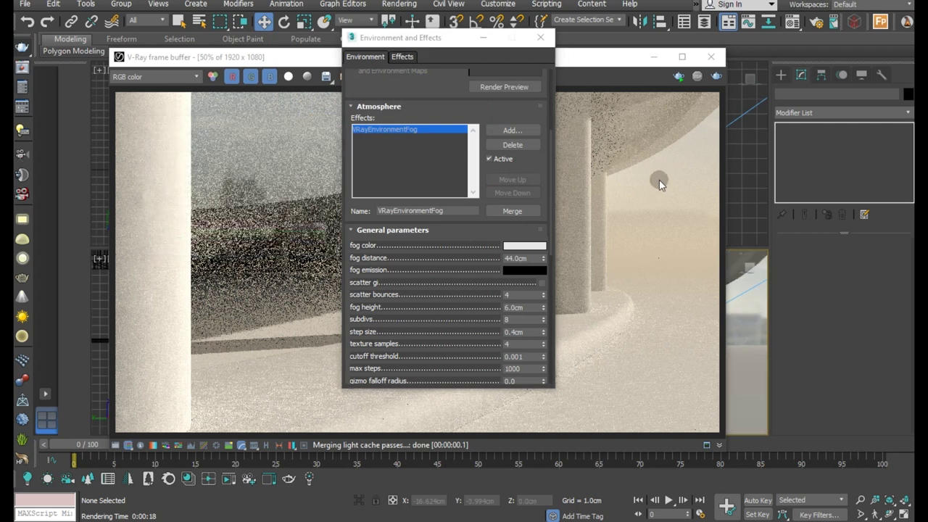
# Close the Environment window and re-render the view from the V-Ray frame buffer.
pyautogui.click(541, 37)
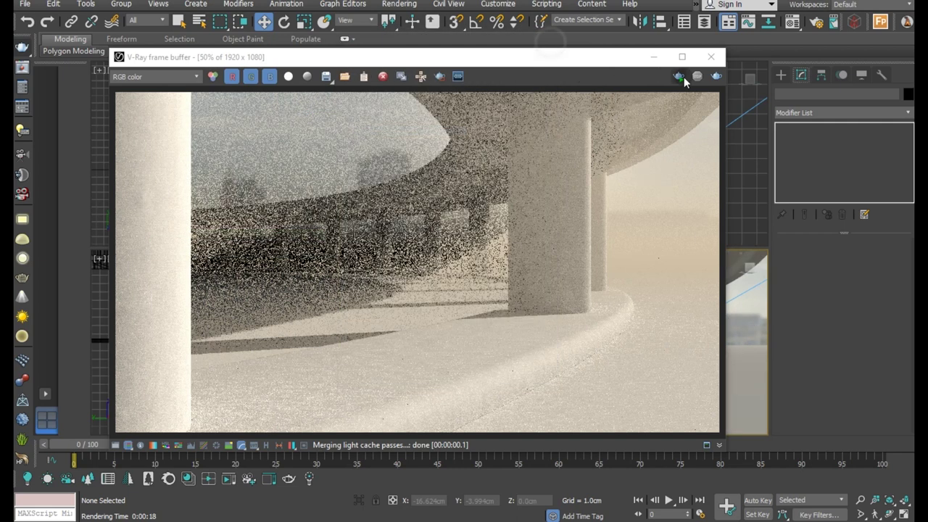
pyautogui.click(716, 77)
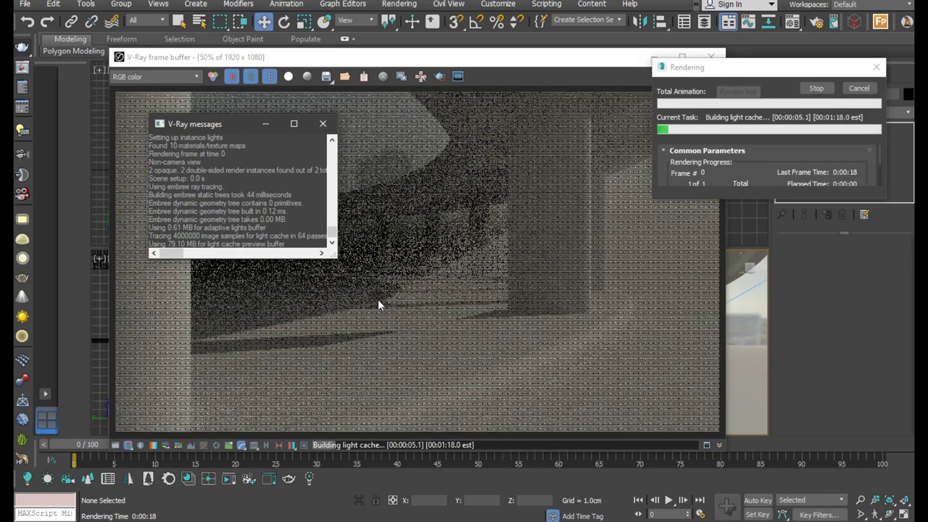
pyautogui.click(320, 127)
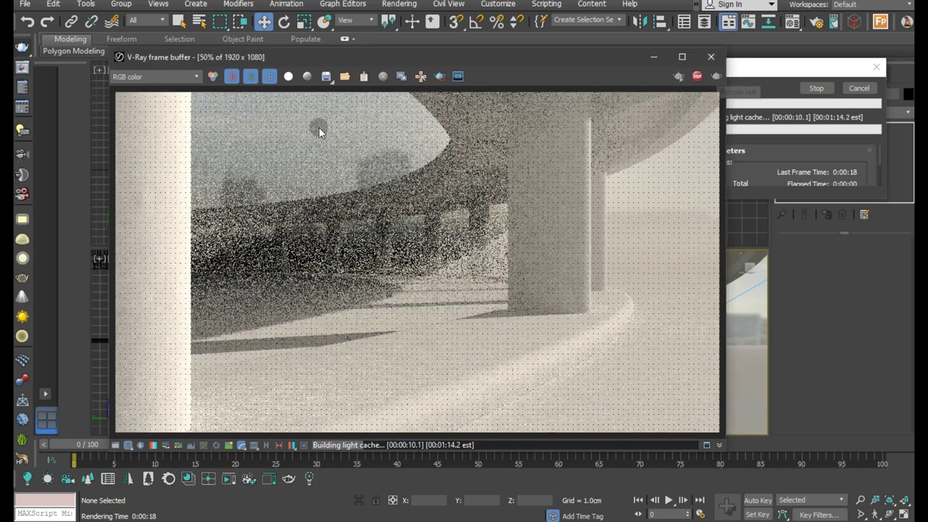